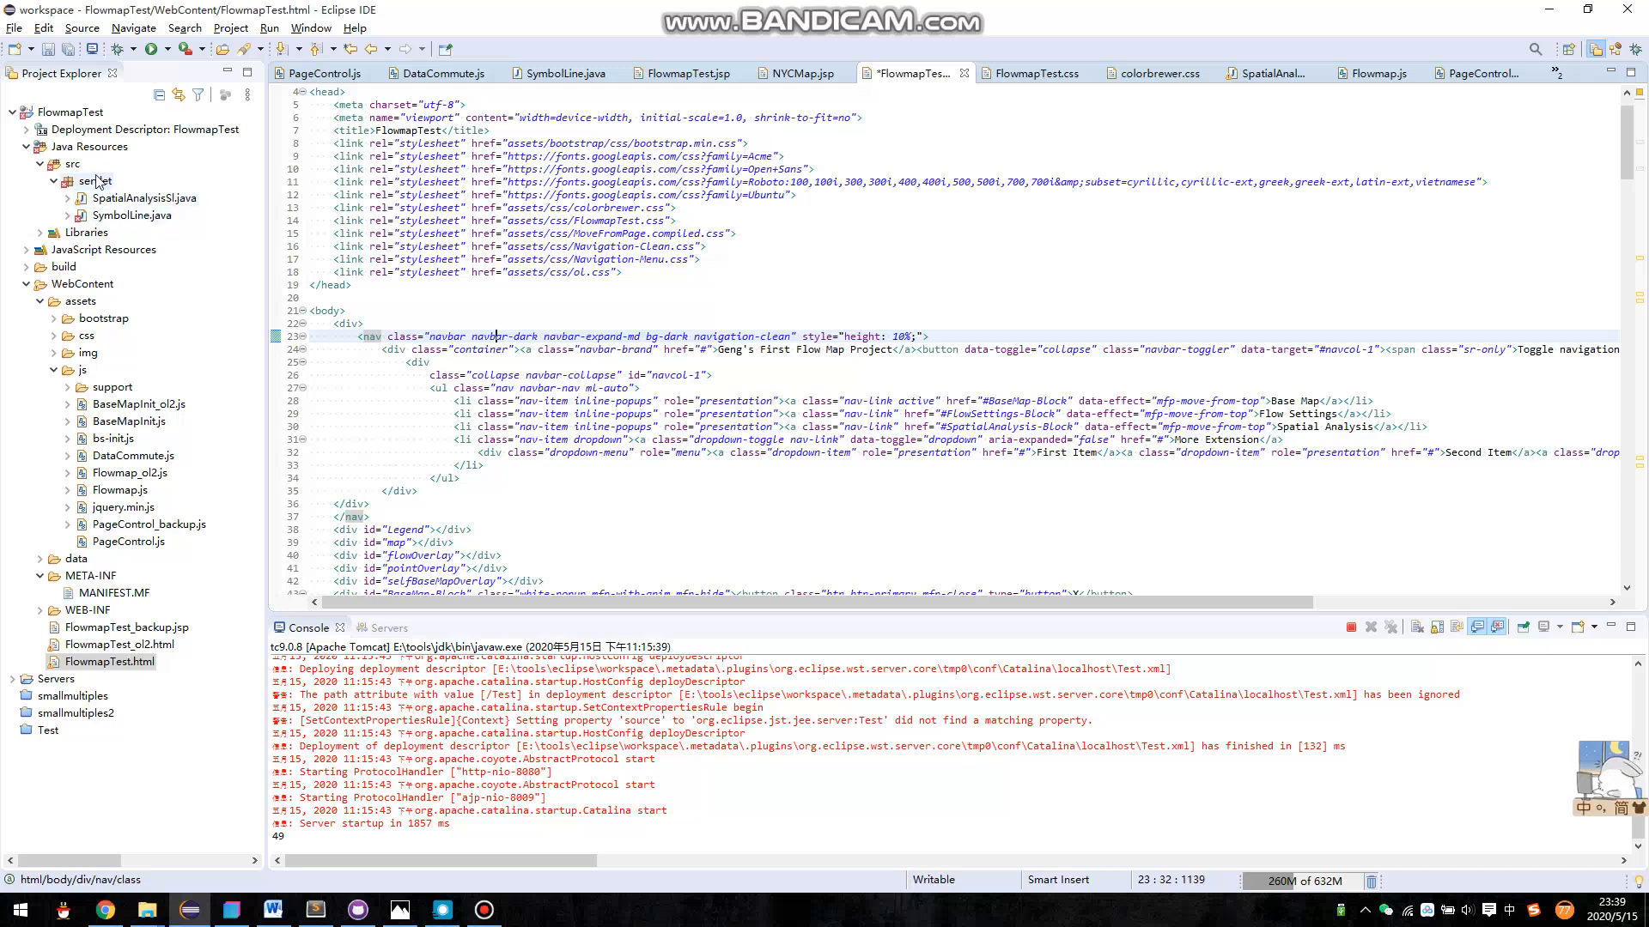
- Switch to Chrome and reload the FlowmapTest.html page in its open tab
click(107, 912)
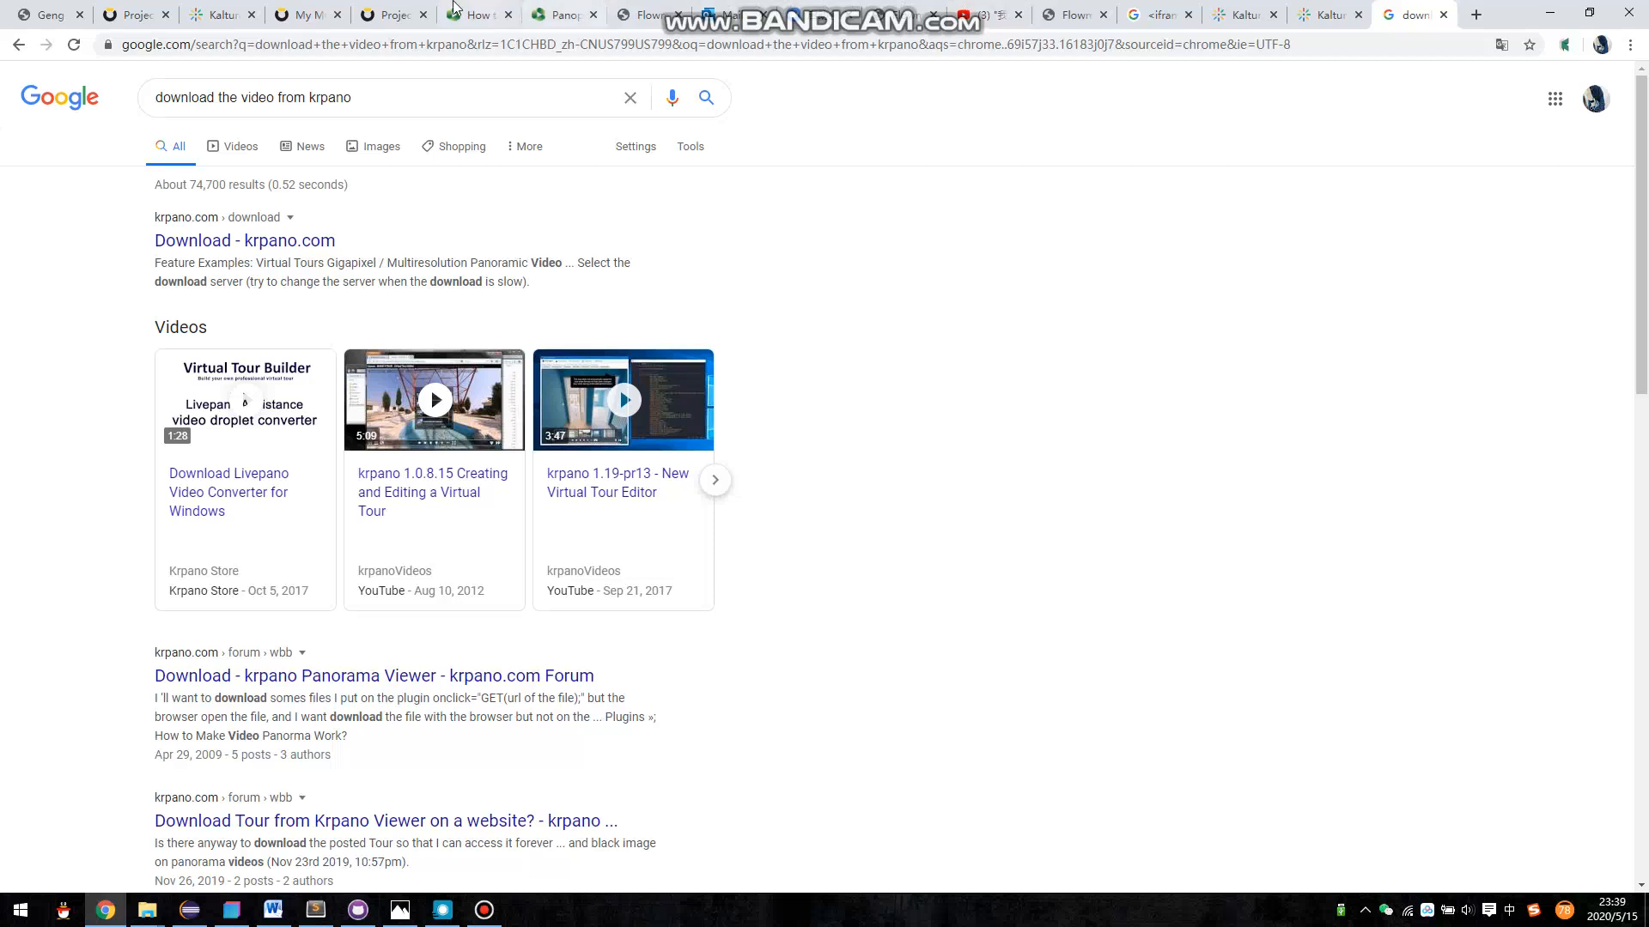
click(1062, 7)
drag(724, 432, 678, 461)
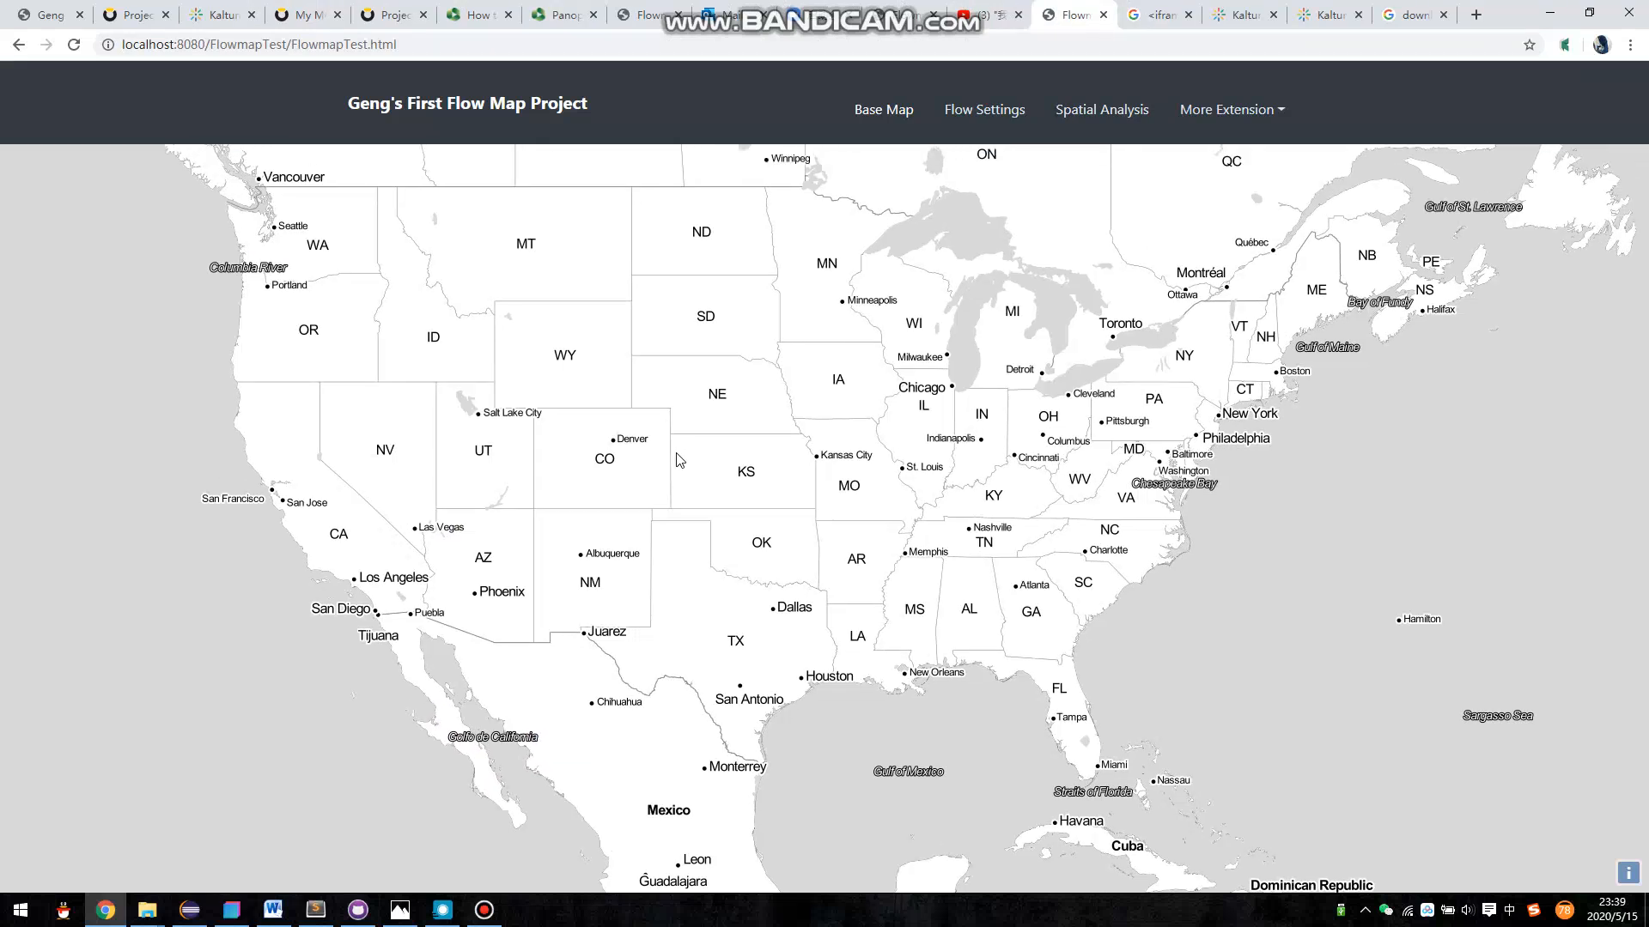
click(904, 115)
click(3, 459)
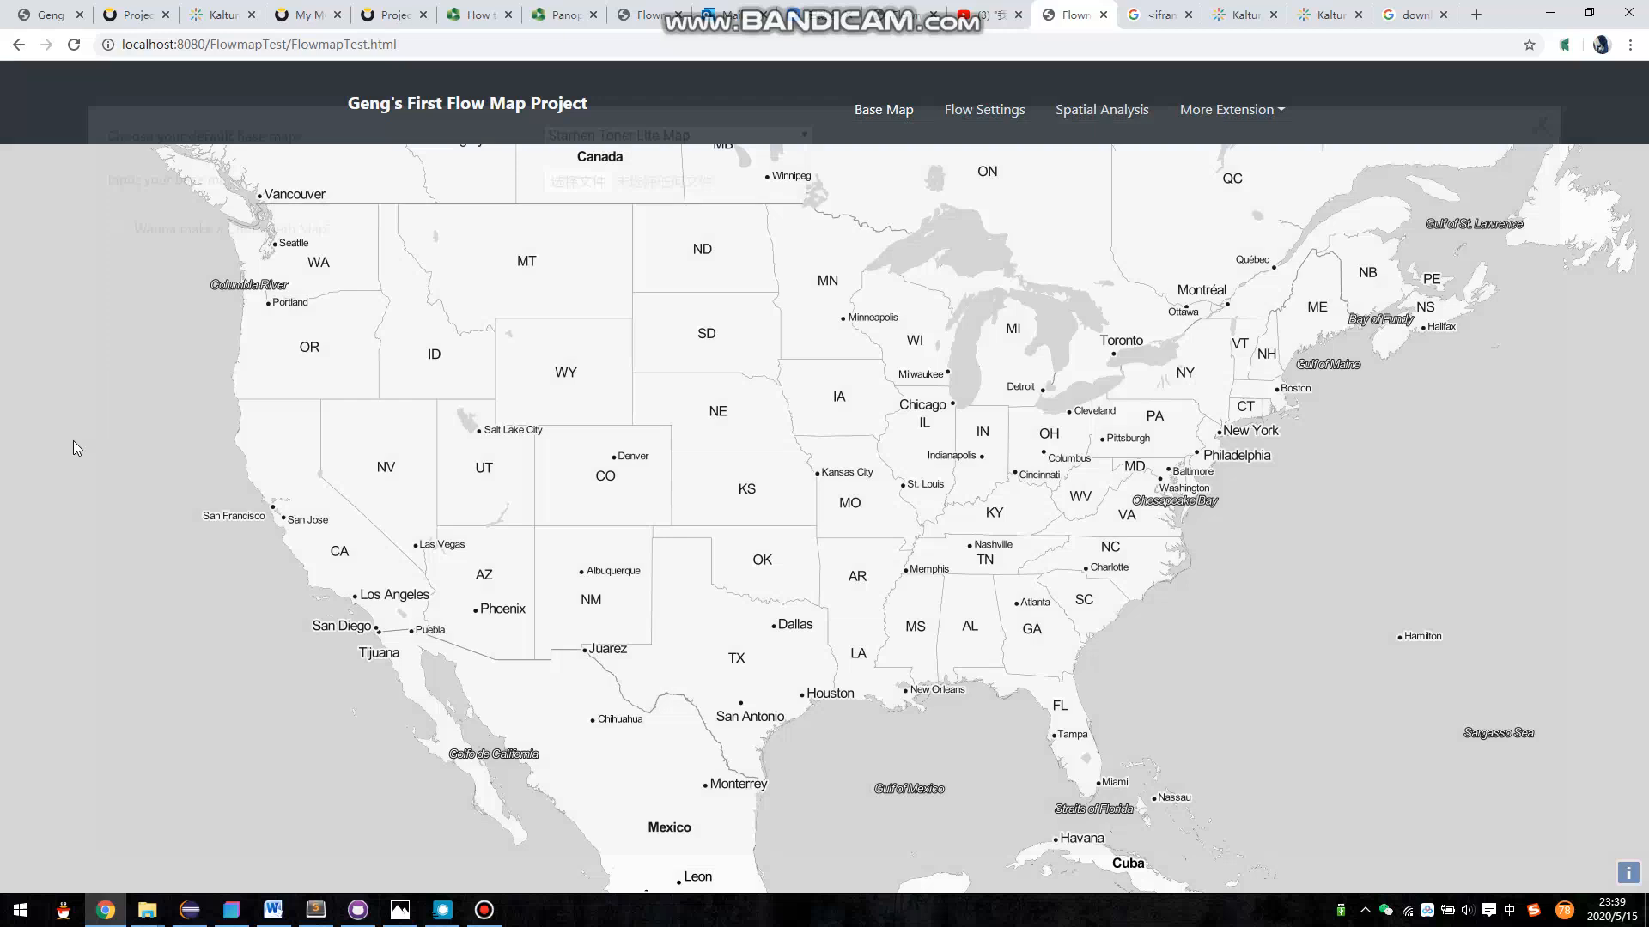
key(F5)
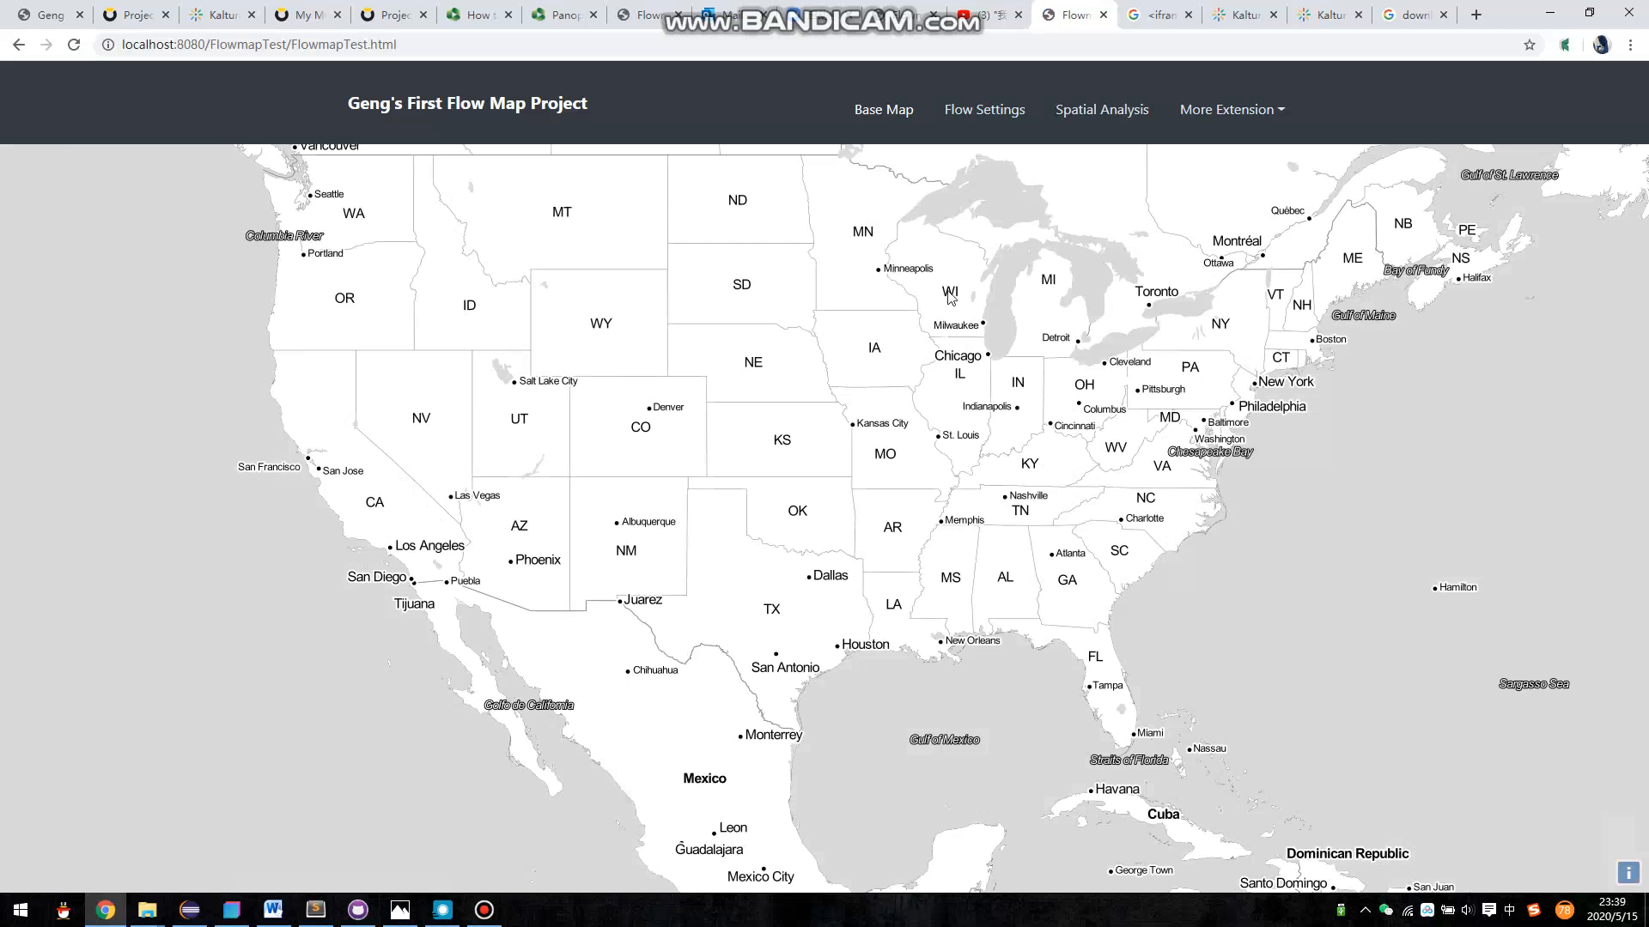
- Switch the default base map to OpenStreetMap and back to Stamen Toner Lite Map
click(884, 109)
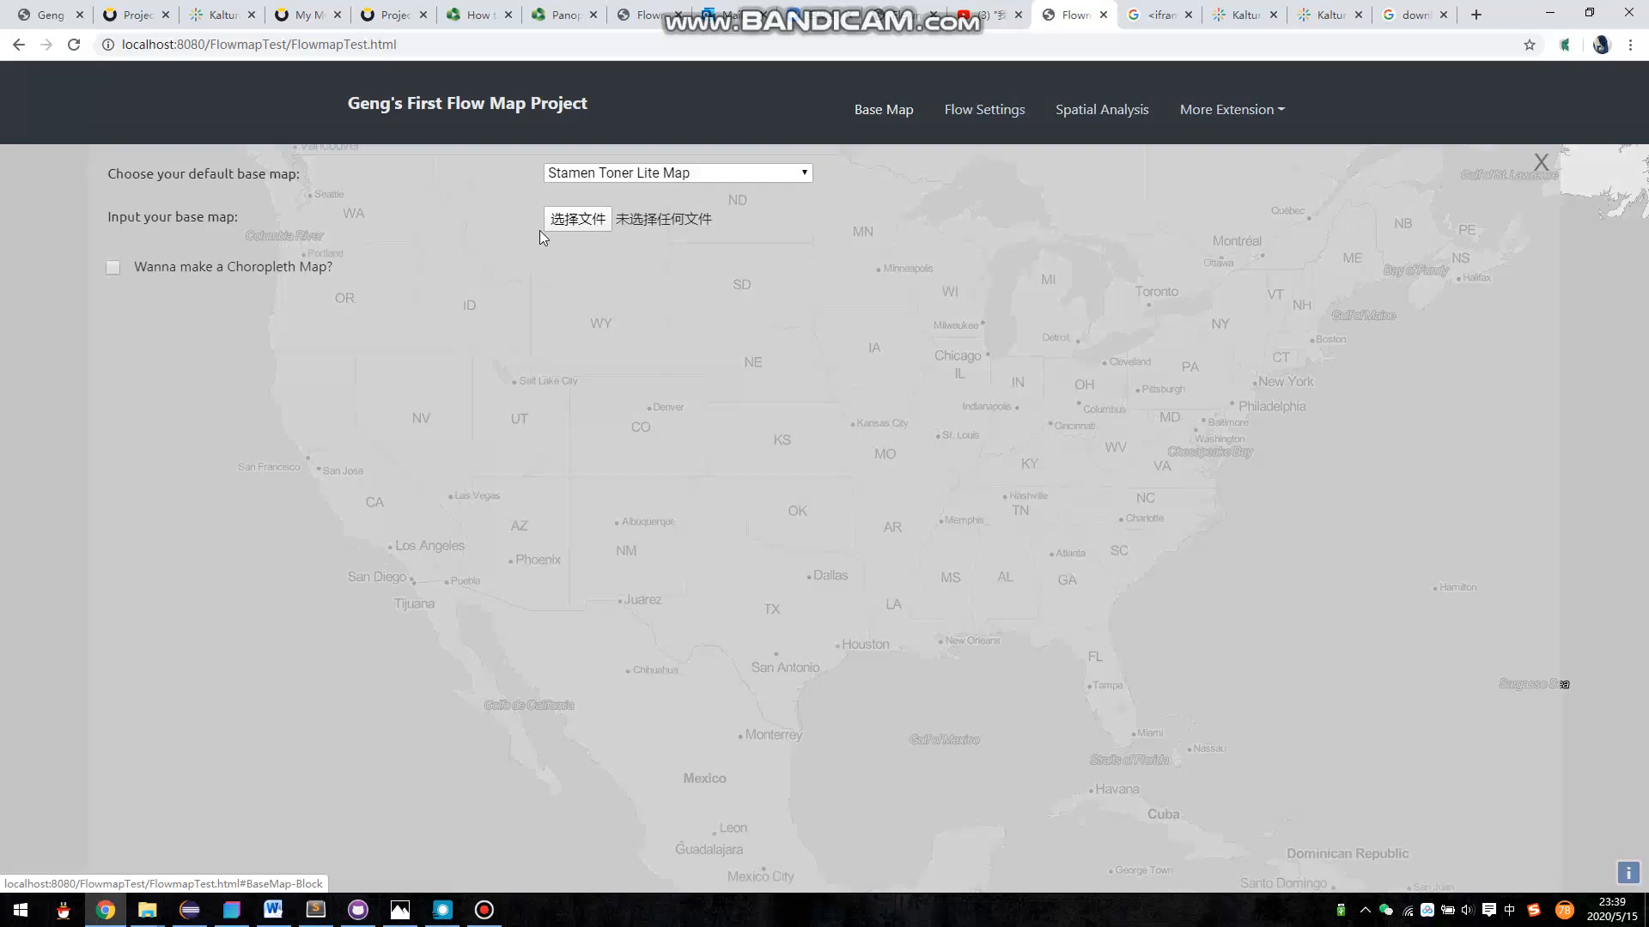
click(626, 173)
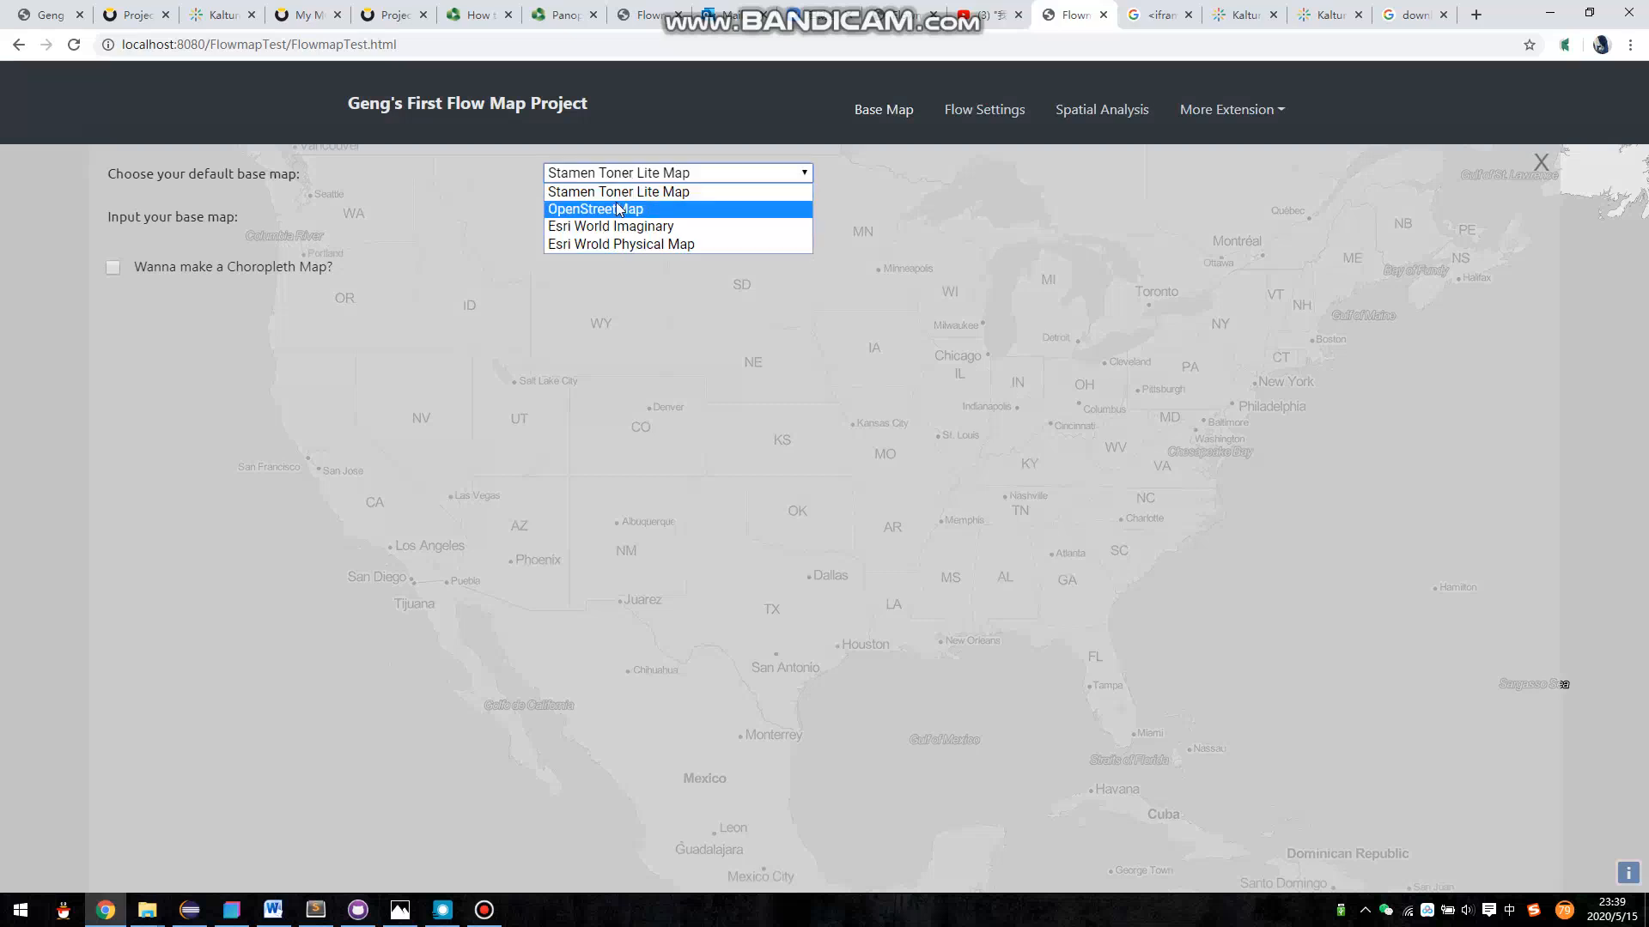
click(618, 209)
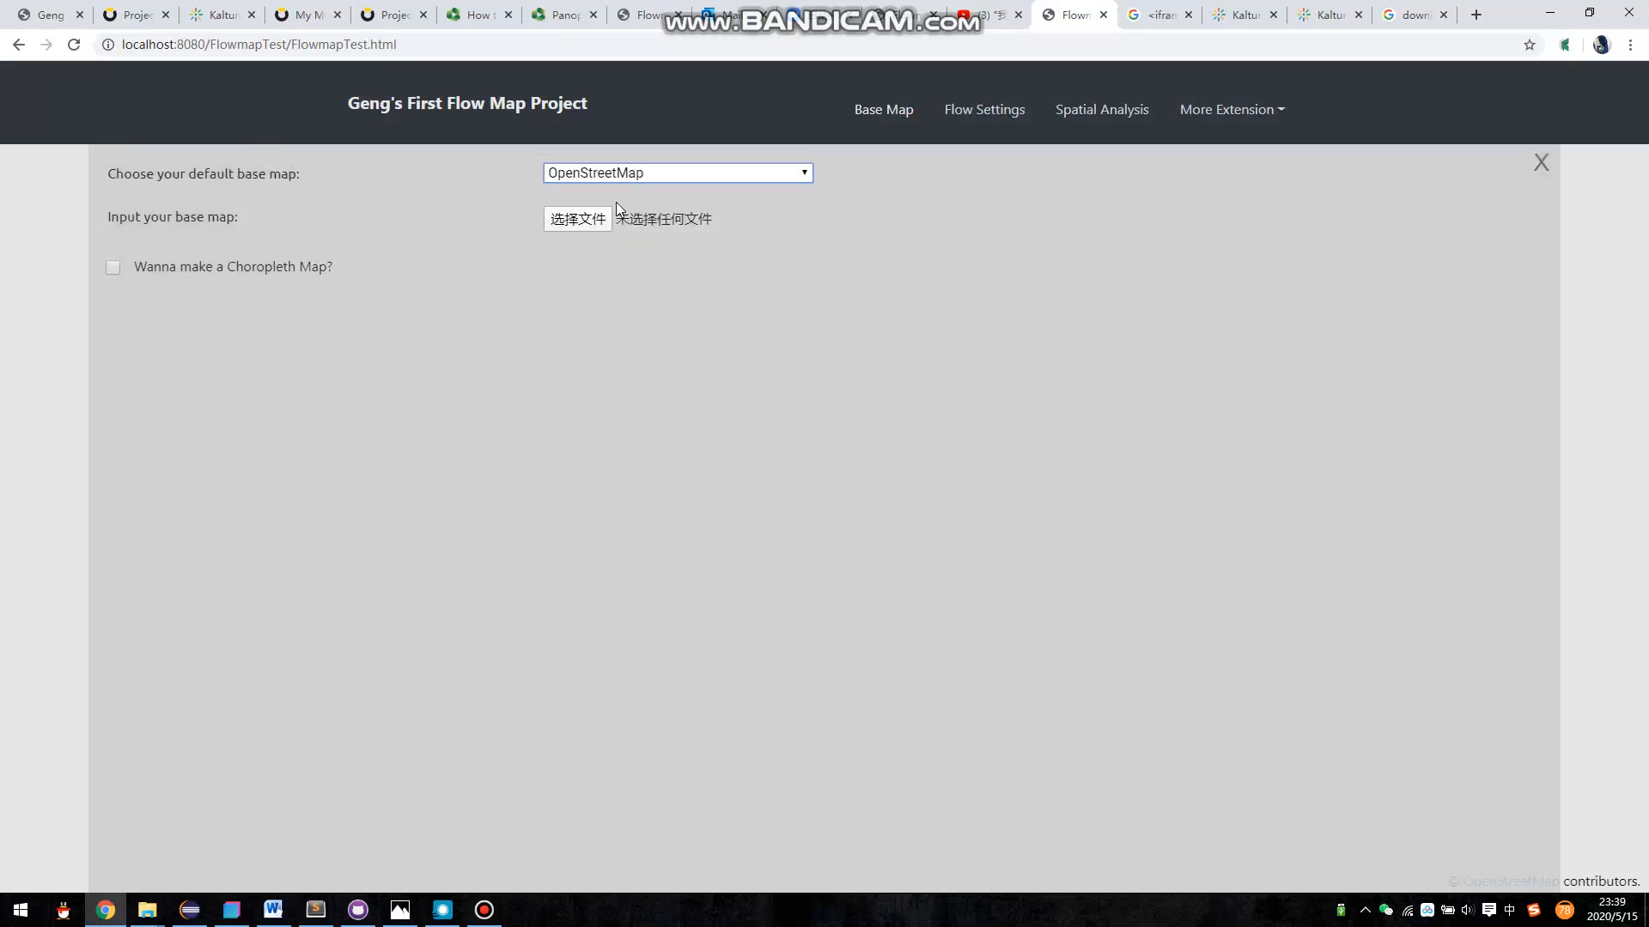
click(792, 175)
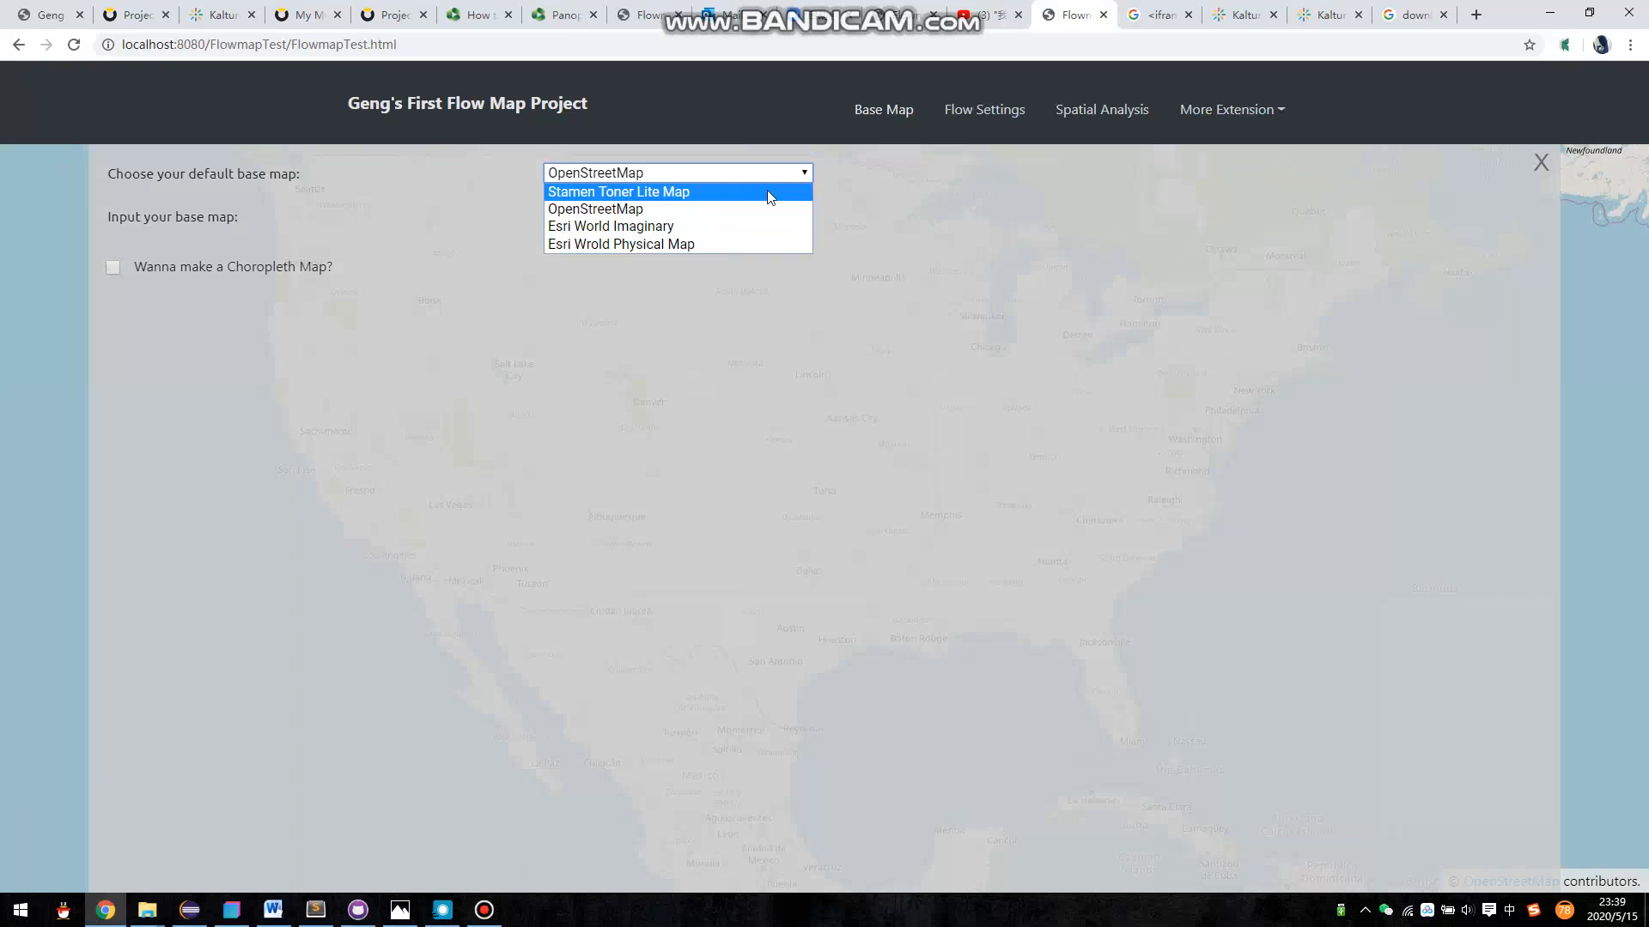
click(766, 192)
- Try Esri World Imaginary and Esri Wrold Physical Map in turn as the default base map
click(769, 176)
click(735, 235)
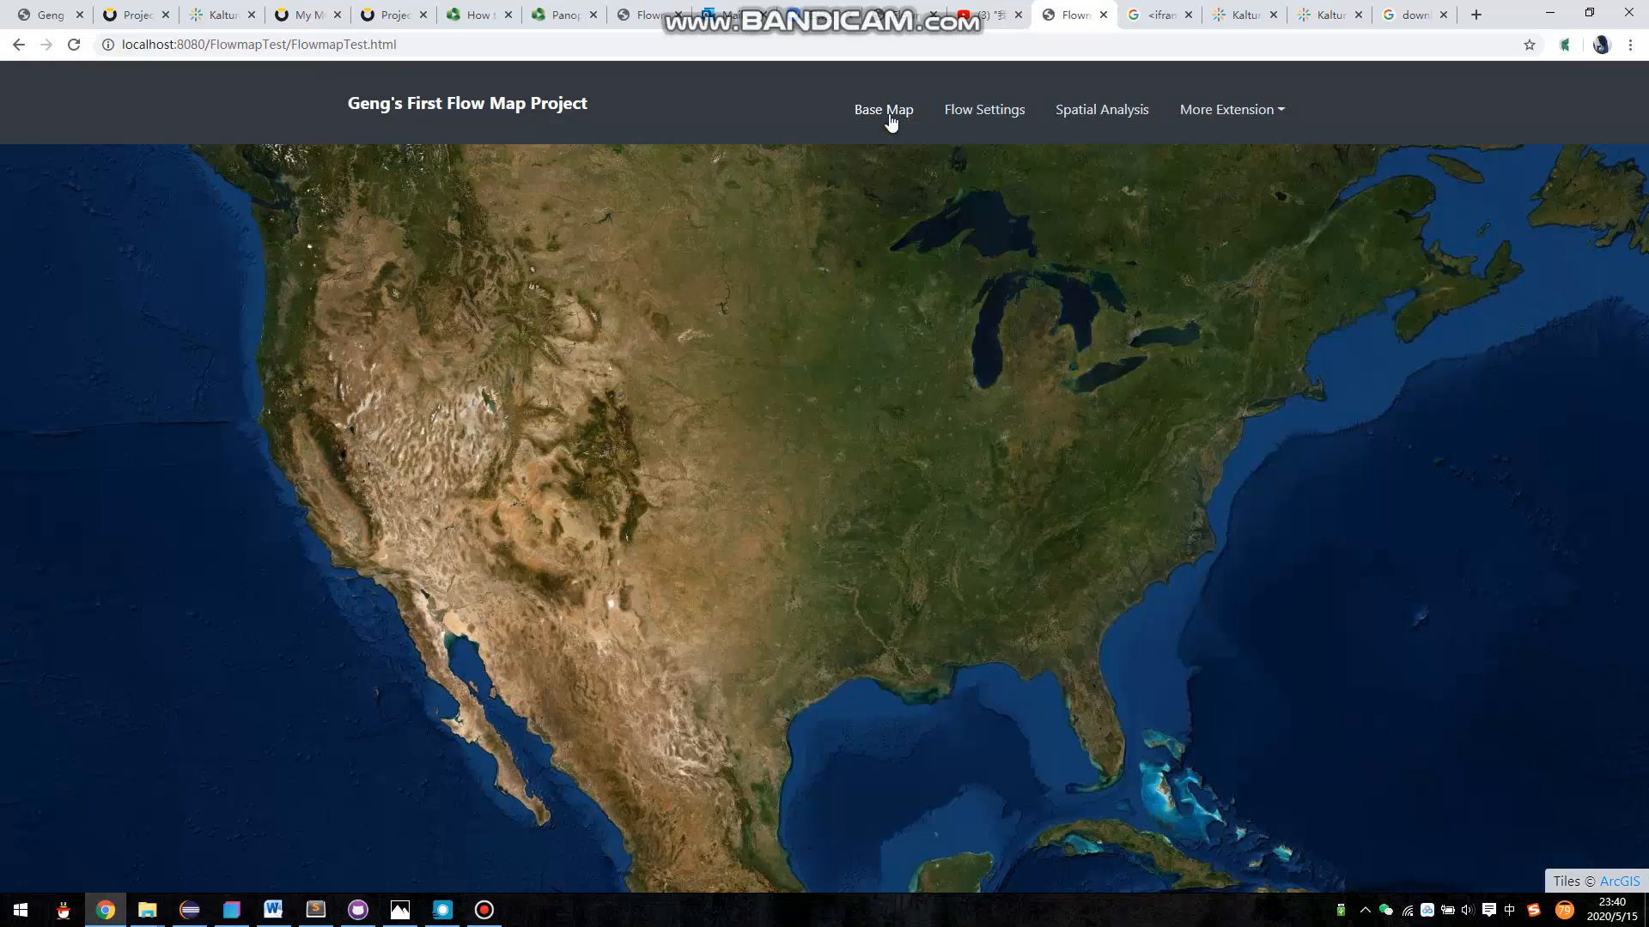
click(884, 113)
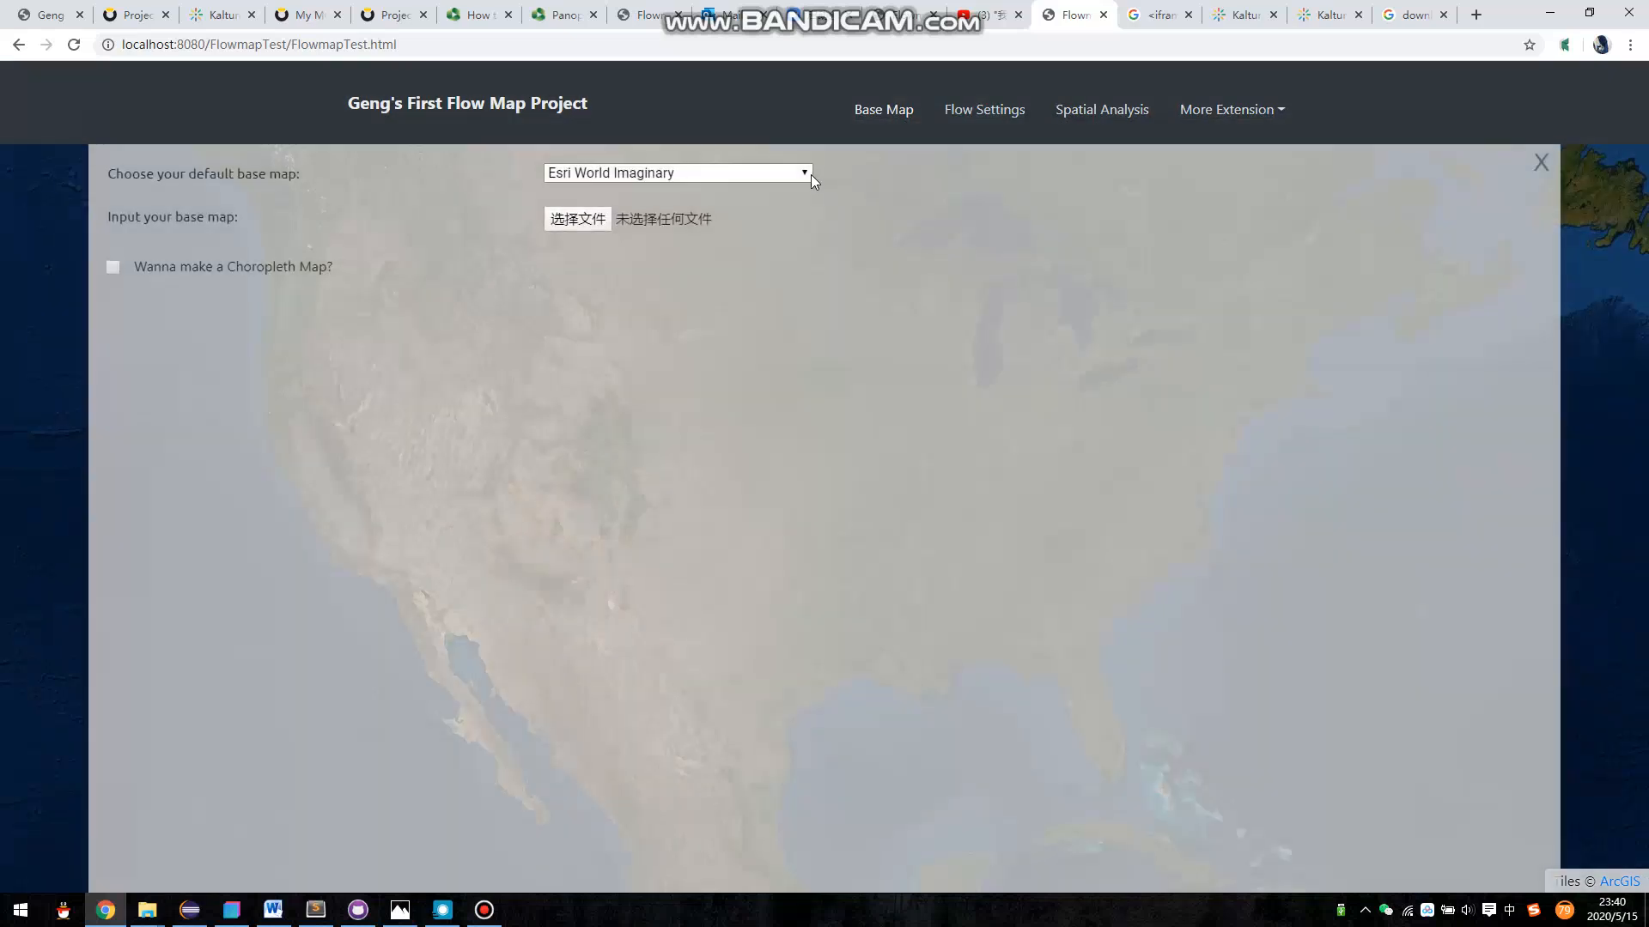
click(757, 177)
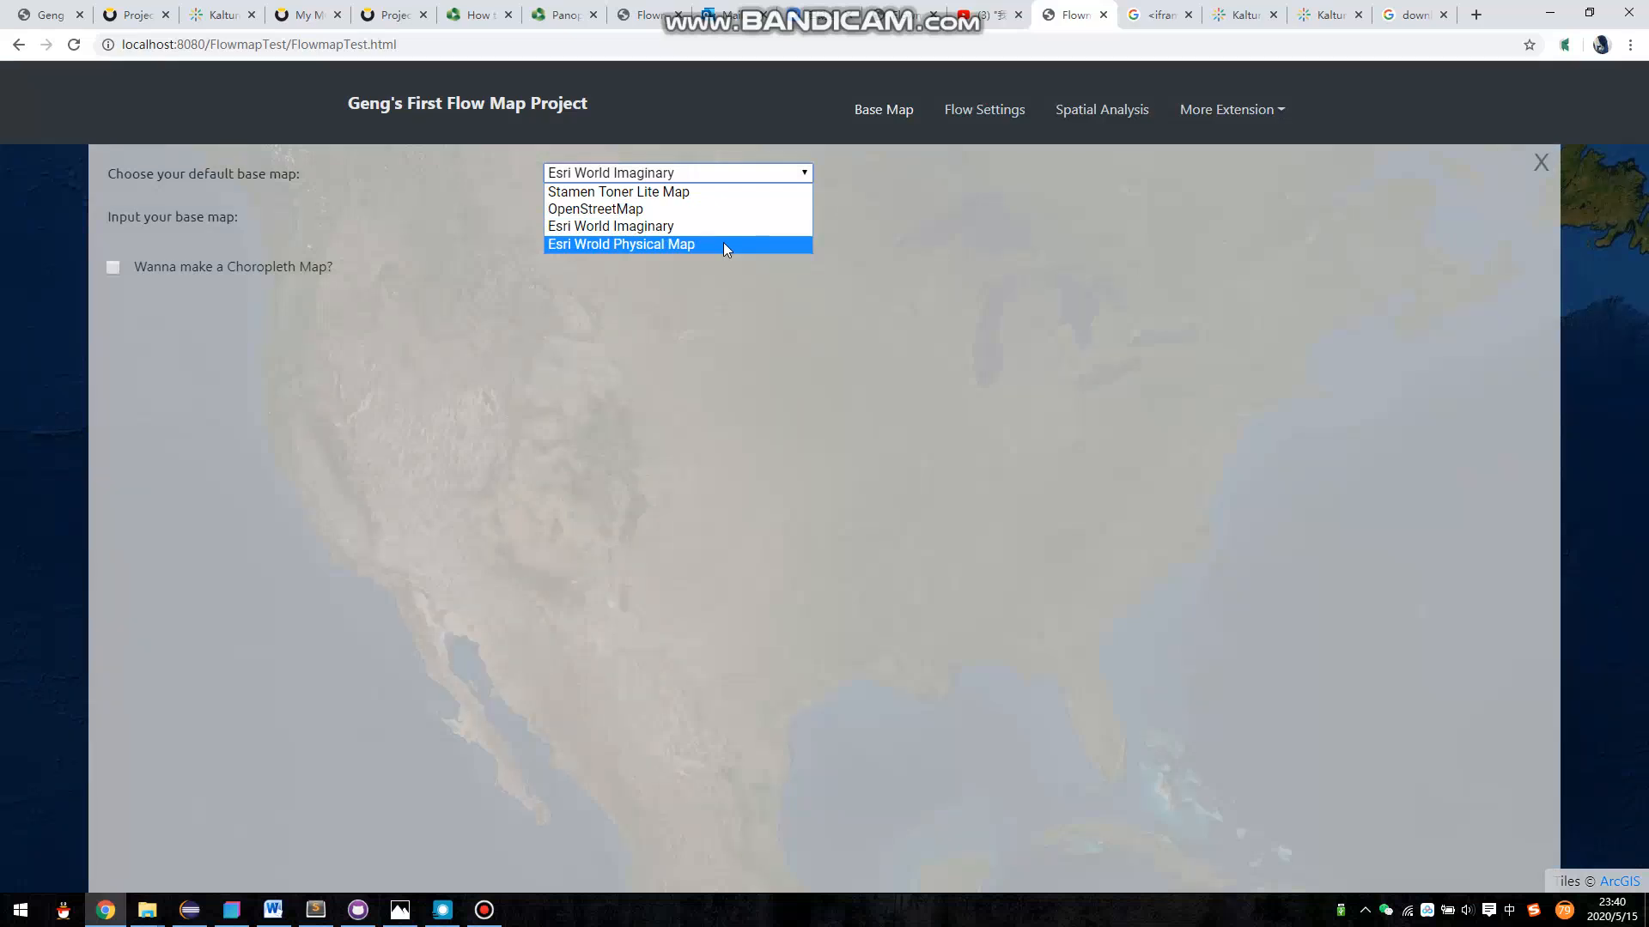
click(723, 244)
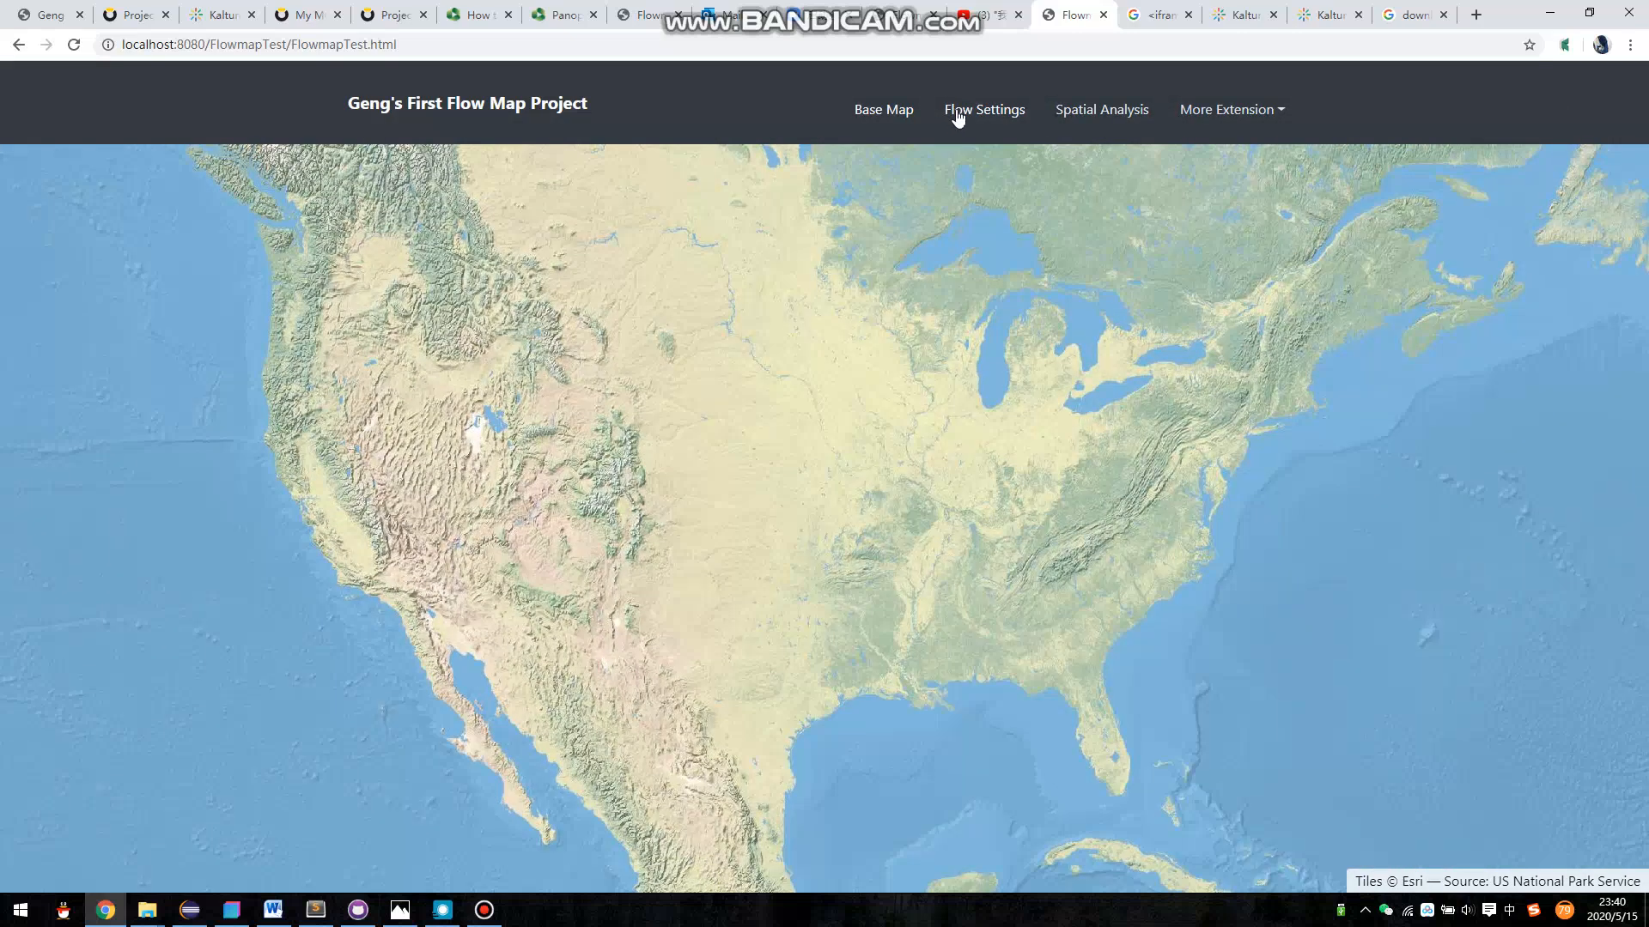
- Set the default base map to Stamen Toner Lite Map
click(906, 112)
click(633, 175)
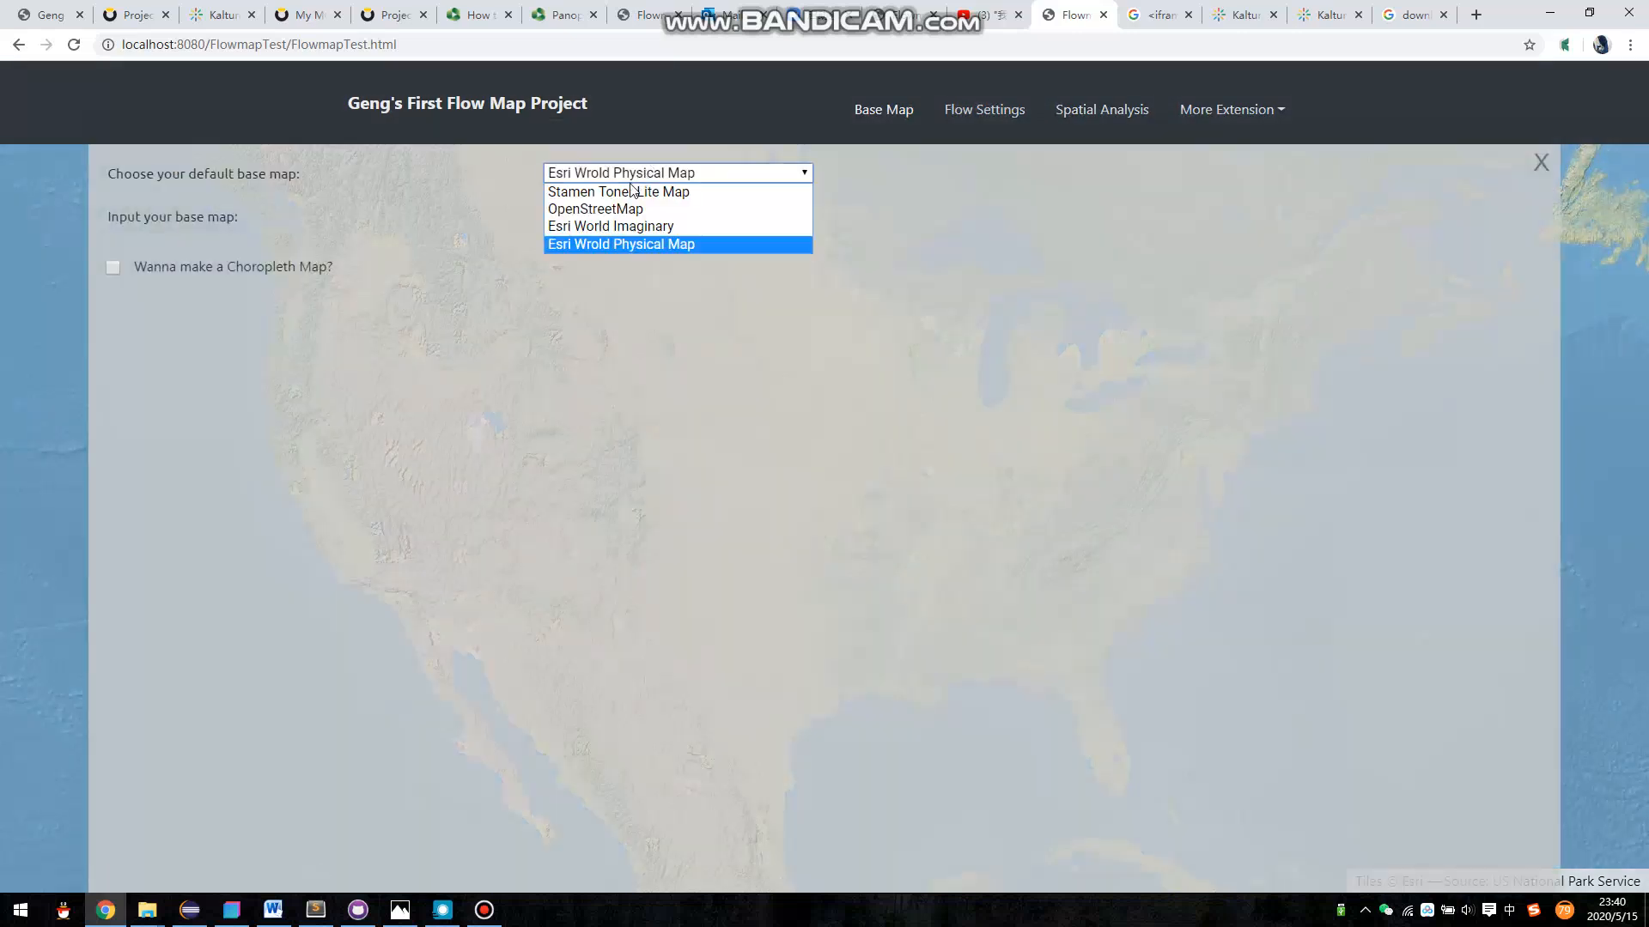
click(632, 190)
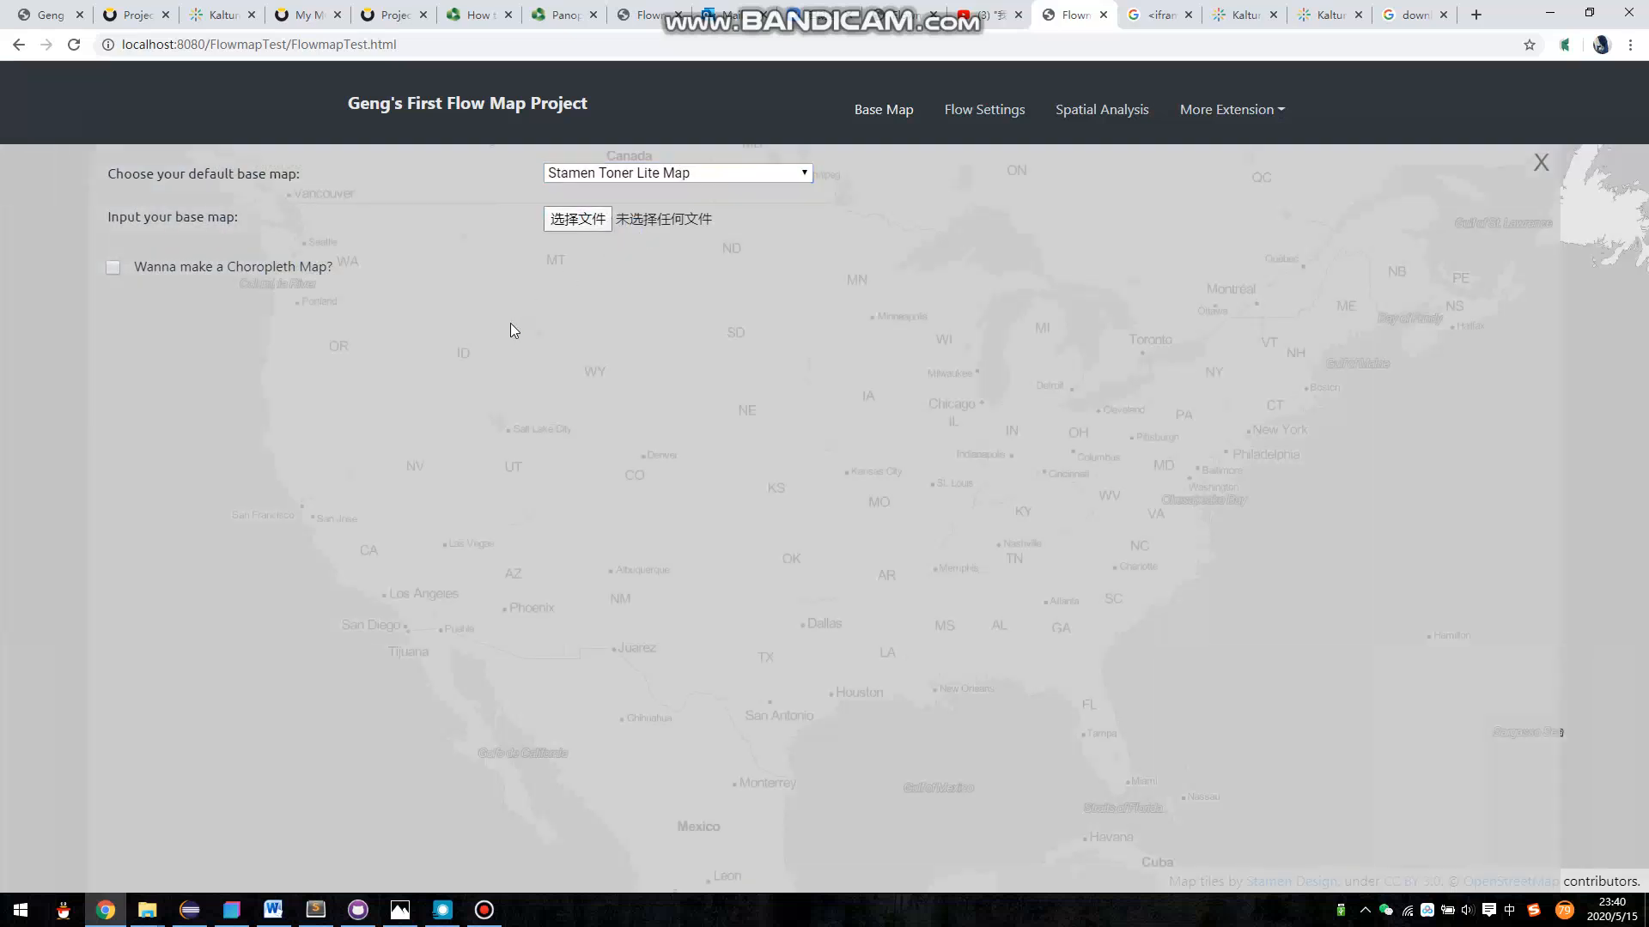
- Load states_latlon.json from the familymigration folder as the custom base map
click(668, 224)
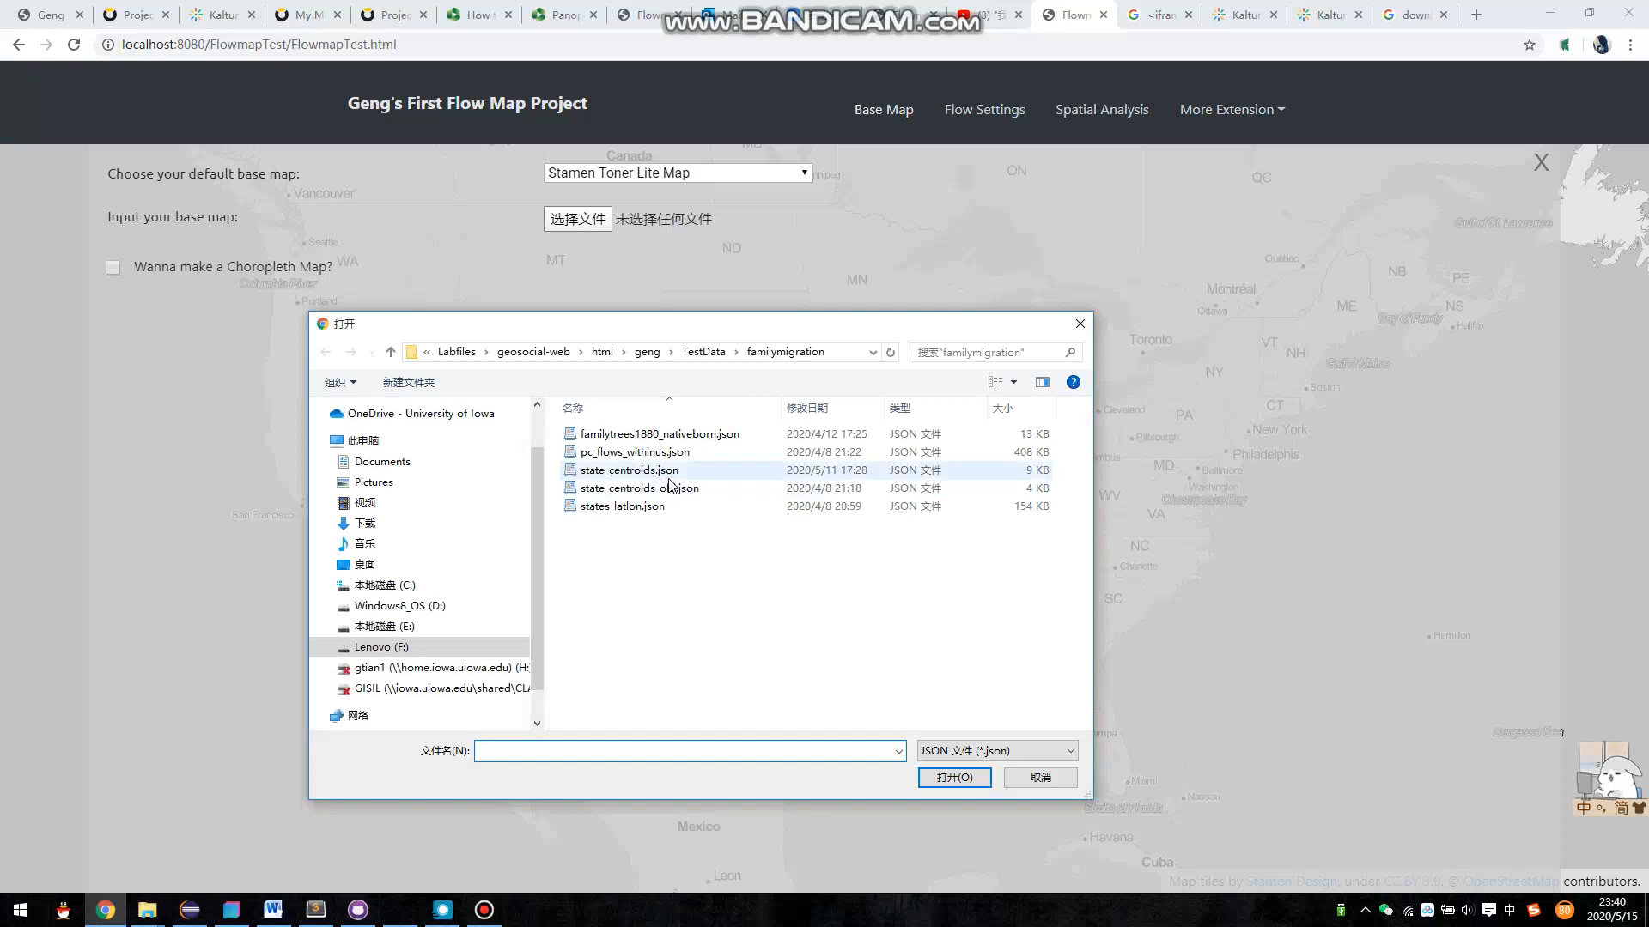
click(662, 508)
double_click(662, 508)
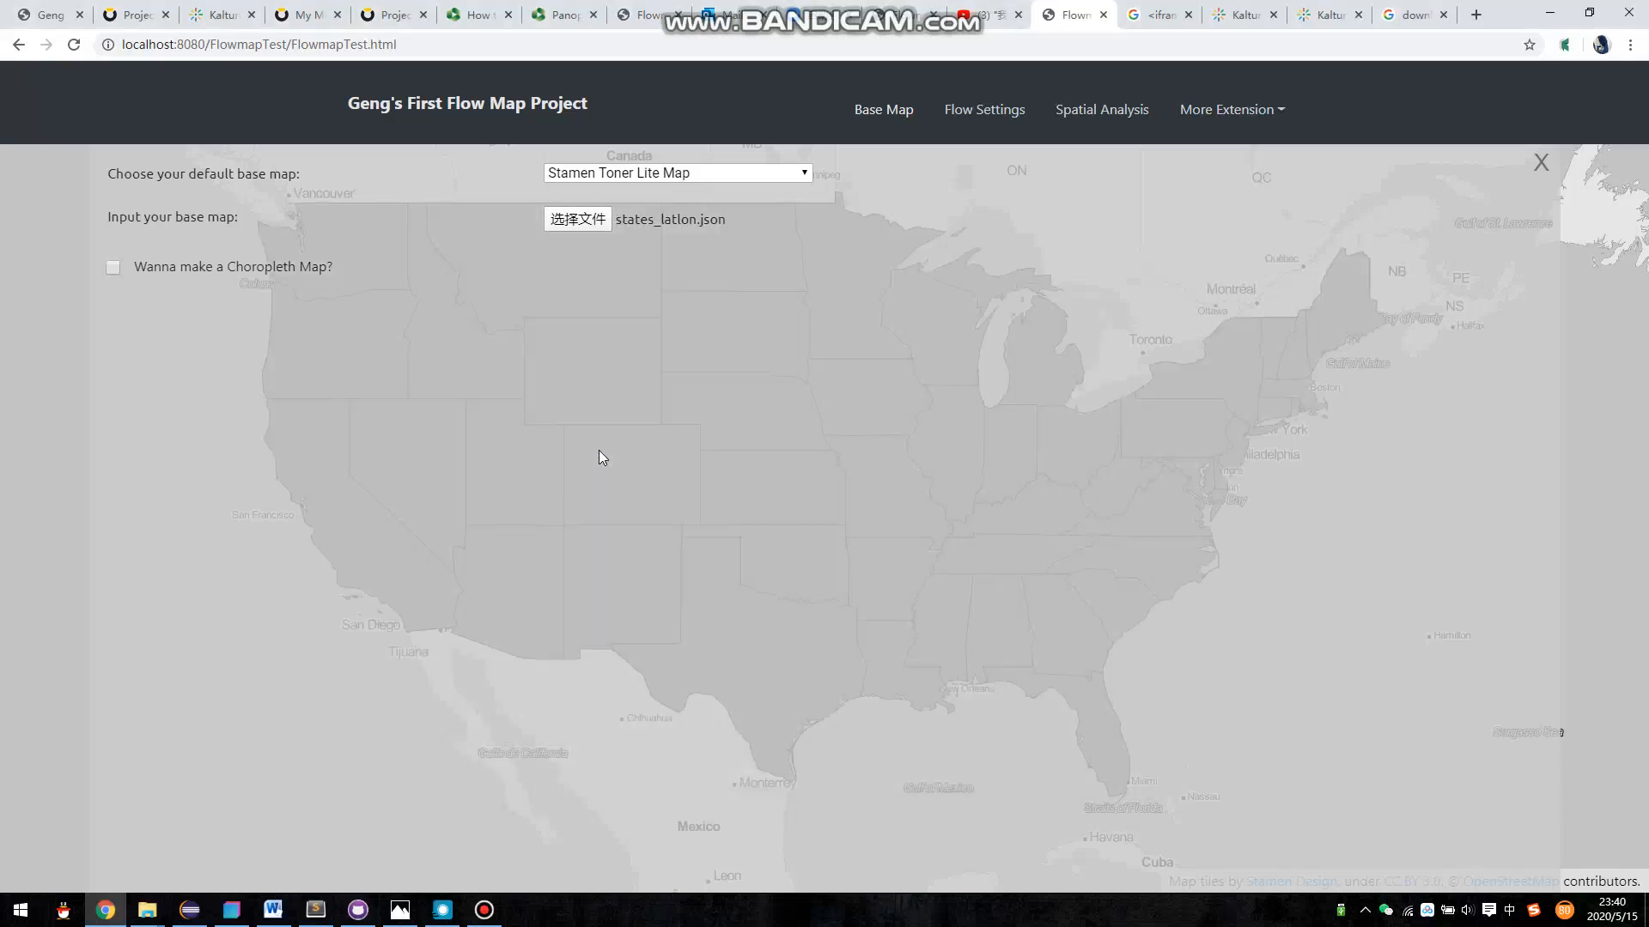
- Enable the choropleth map option for the base map and load familytrees1880_nativeborn.csv as its value data
click(111, 268)
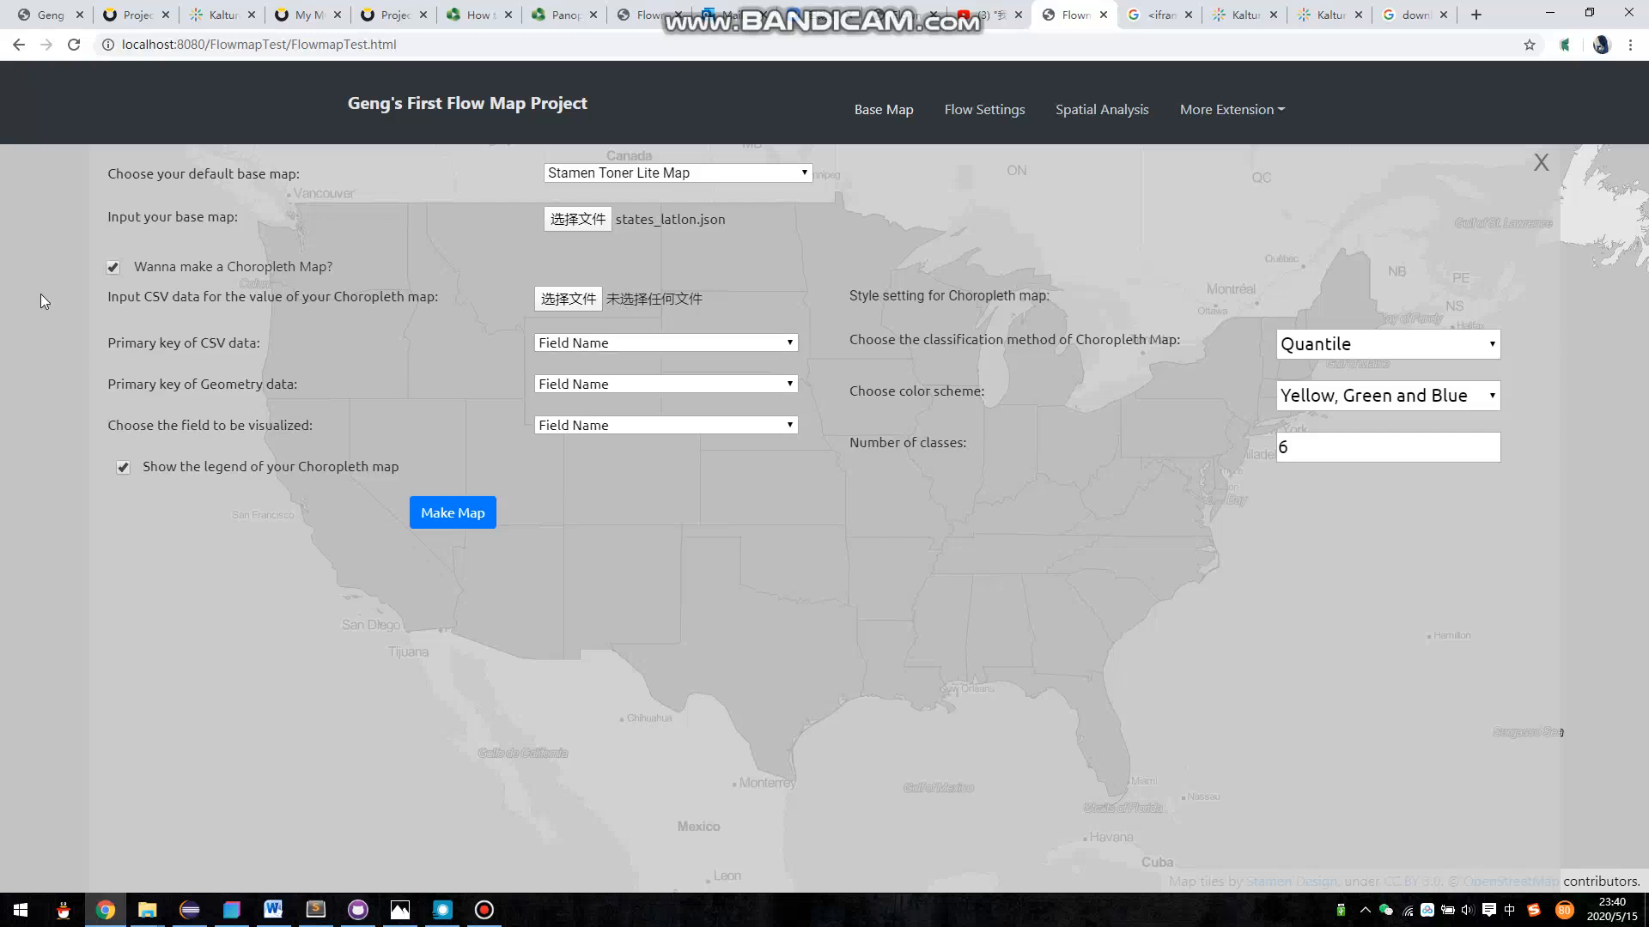
click(4, 417)
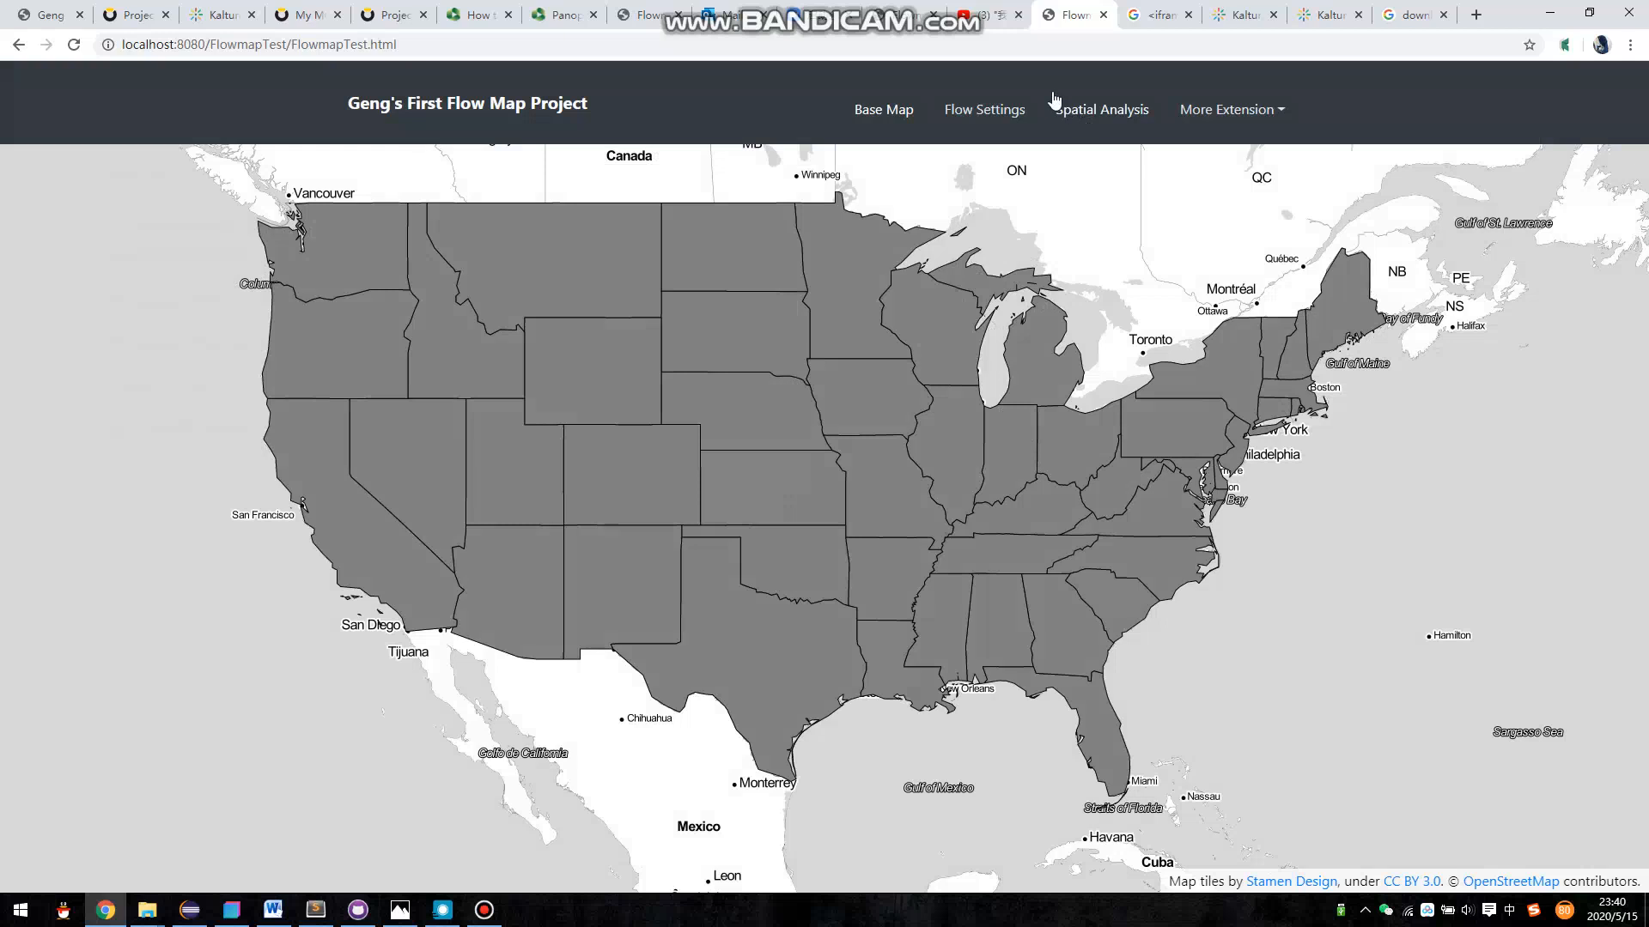
click(902, 116)
click(574, 352)
click(575, 359)
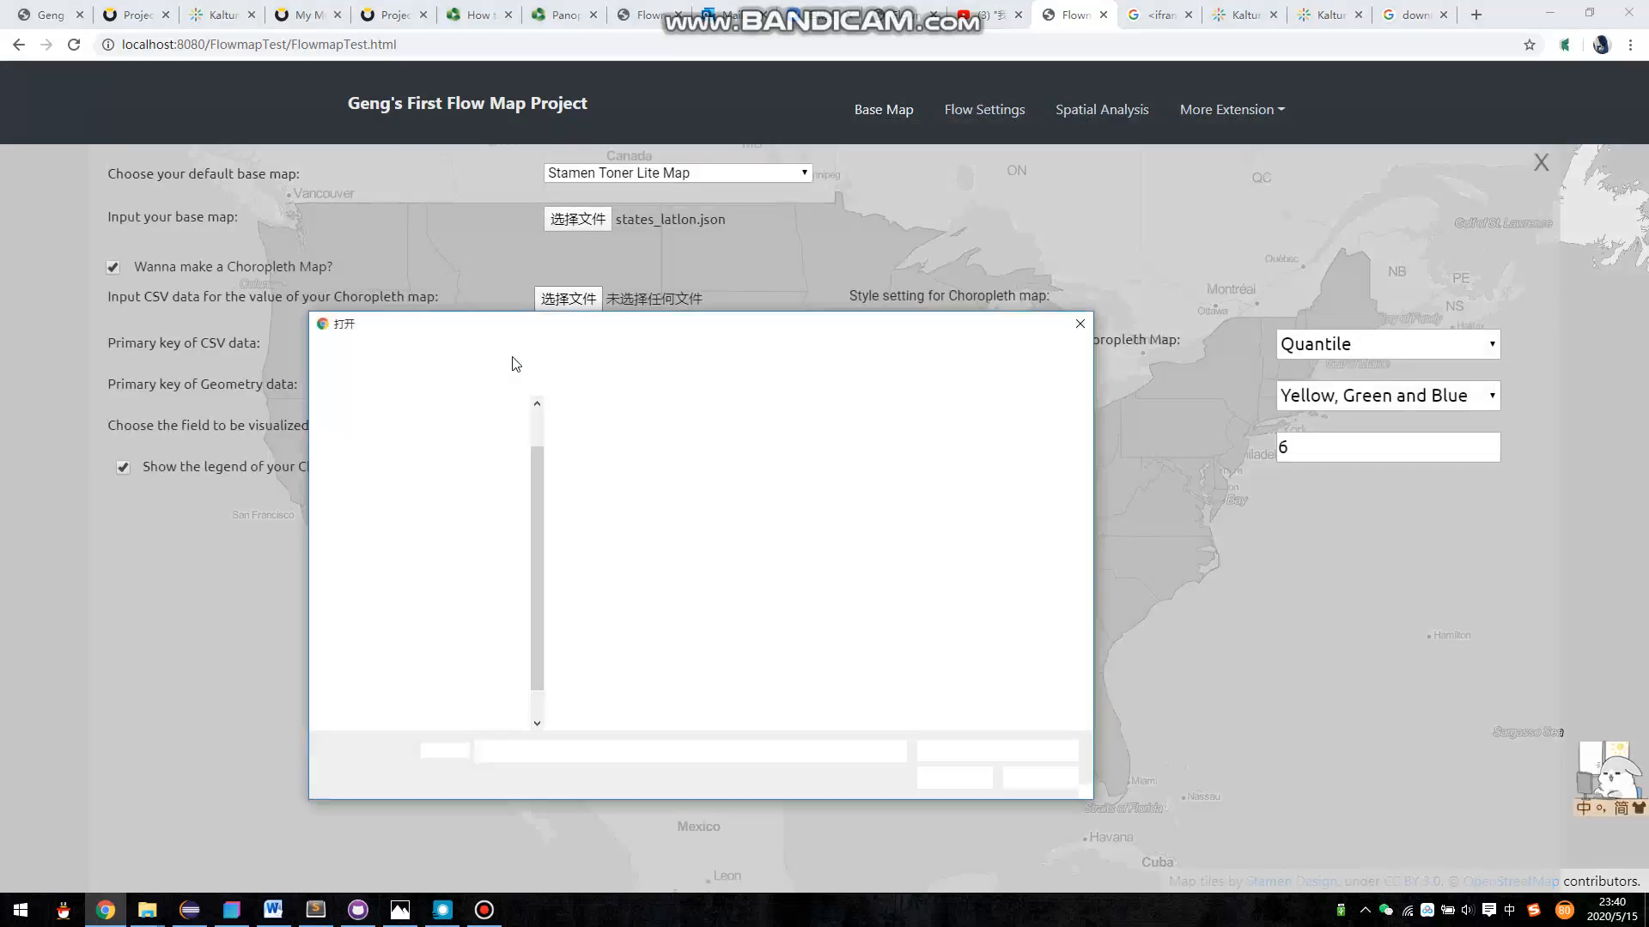
double_click(656, 435)
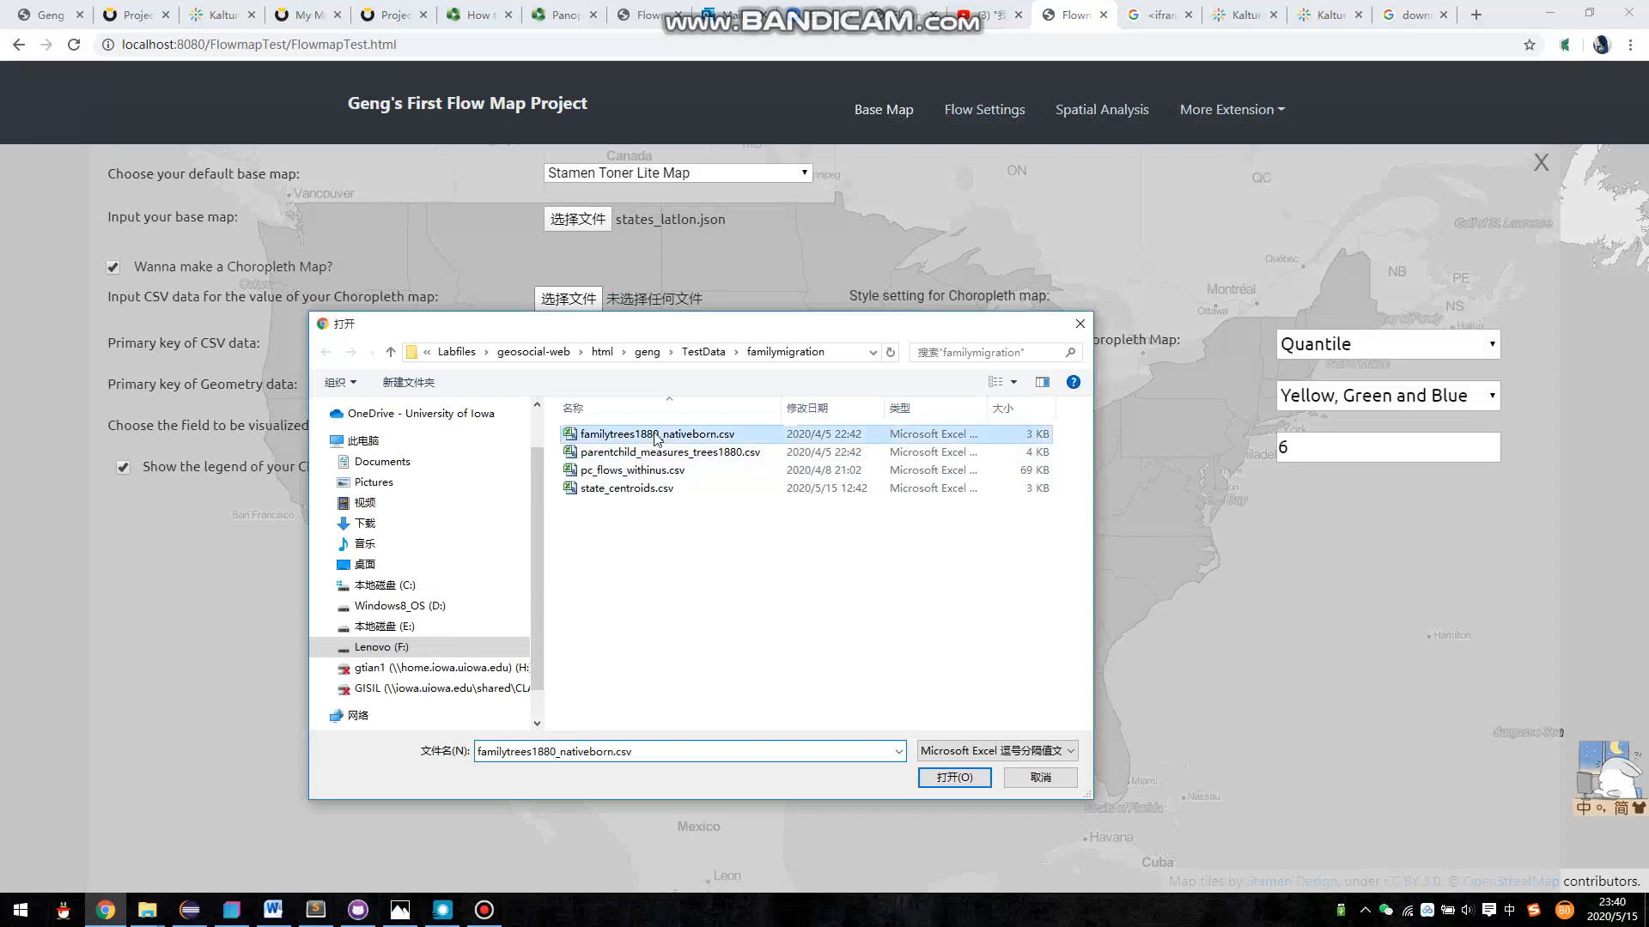
- Generate the choropleth map of the residence field, using stateid as the CSV key and stateID as the geometry key
click(607, 343)
click(607, 378)
click(607, 384)
click(596, 421)
click(596, 424)
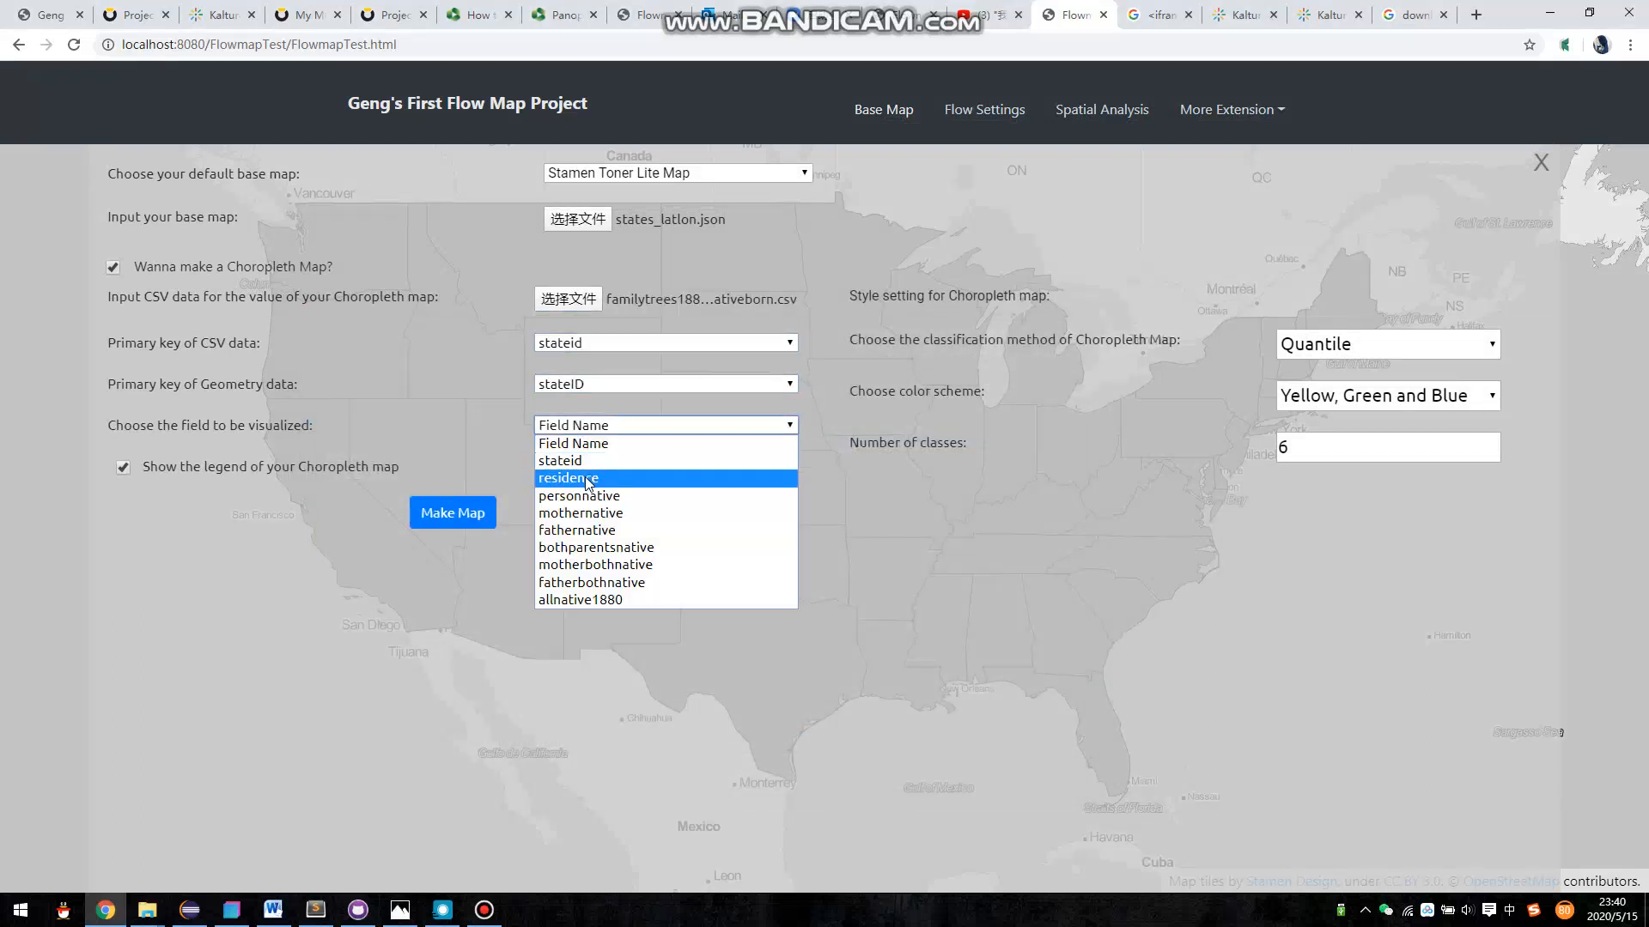
click(591, 475)
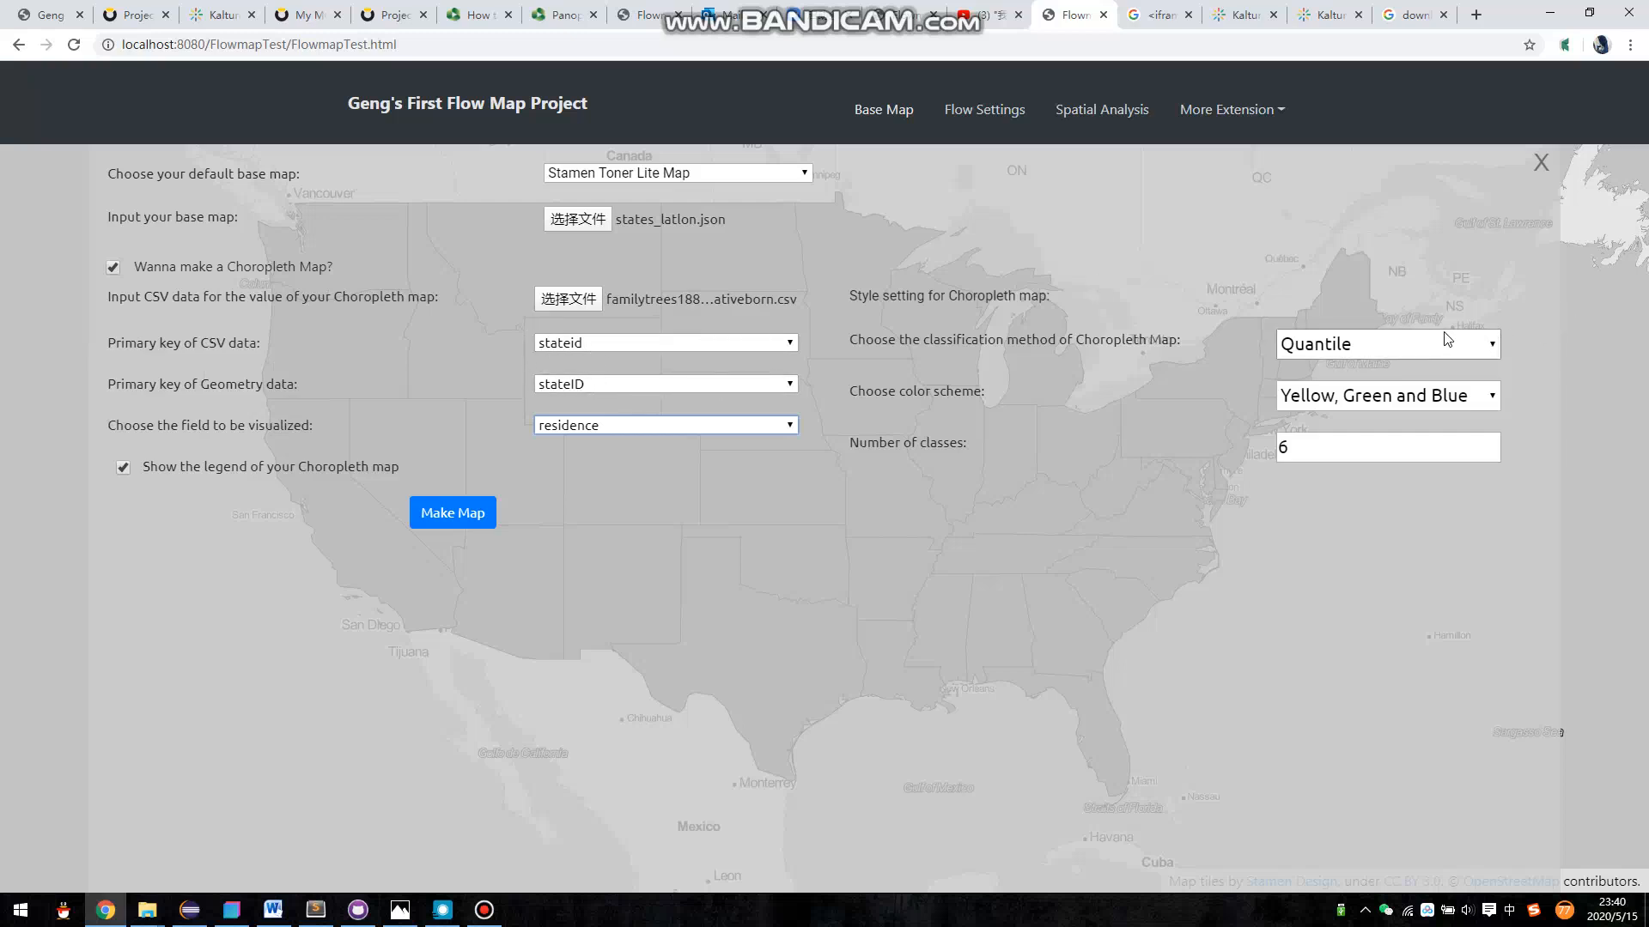
click(471, 524)
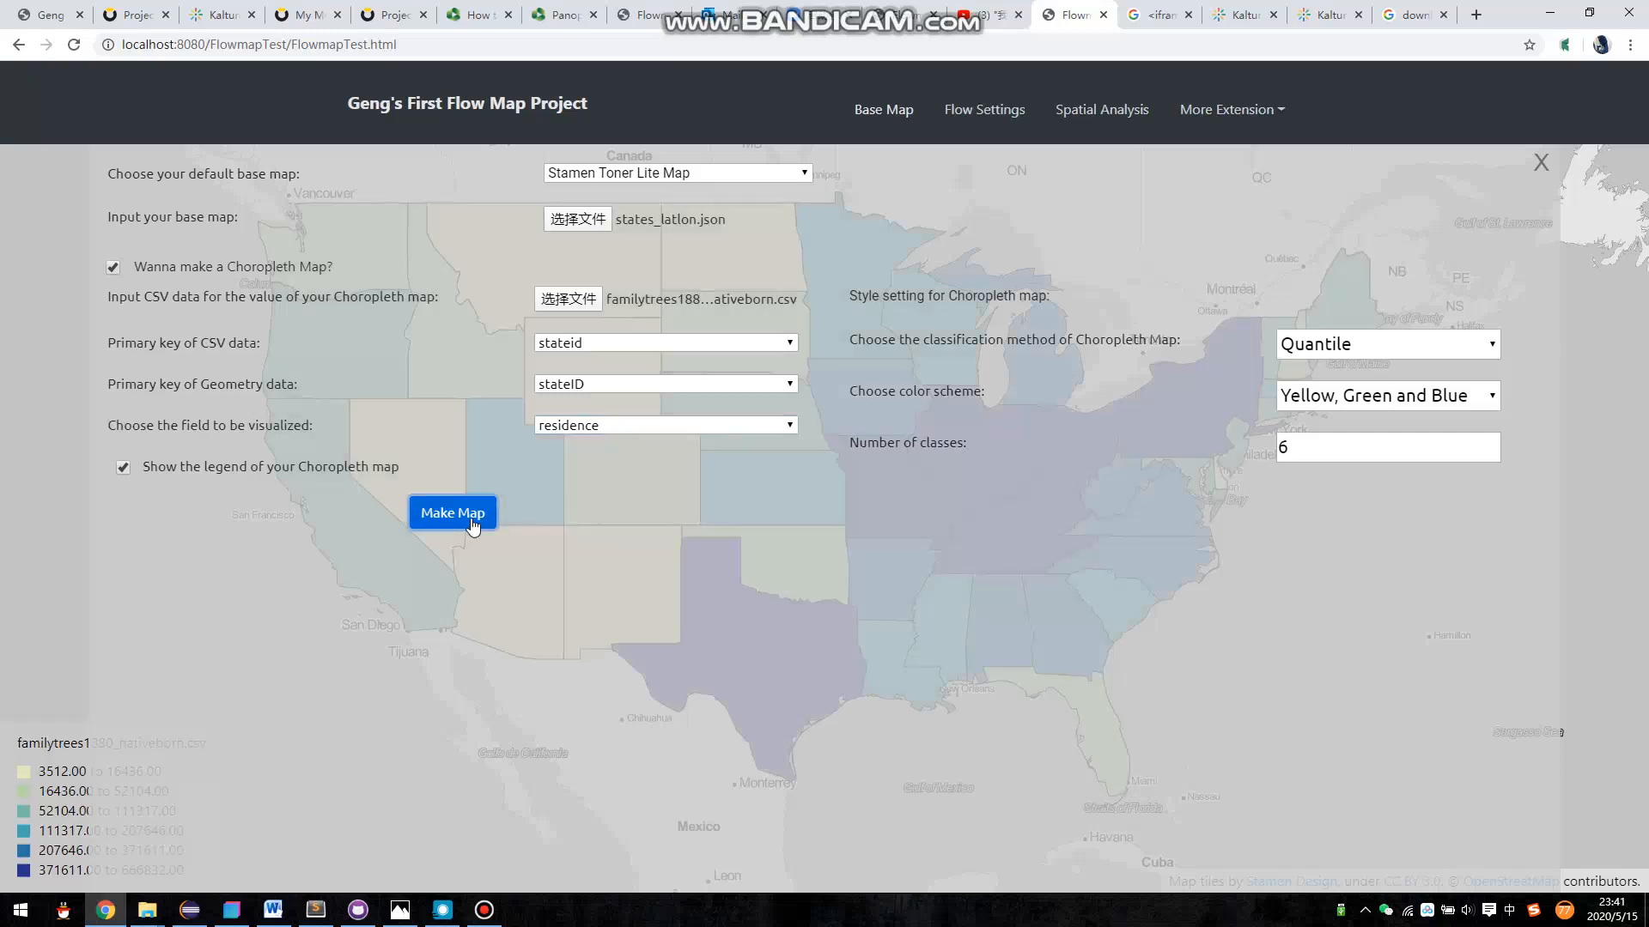
click(48, 504)
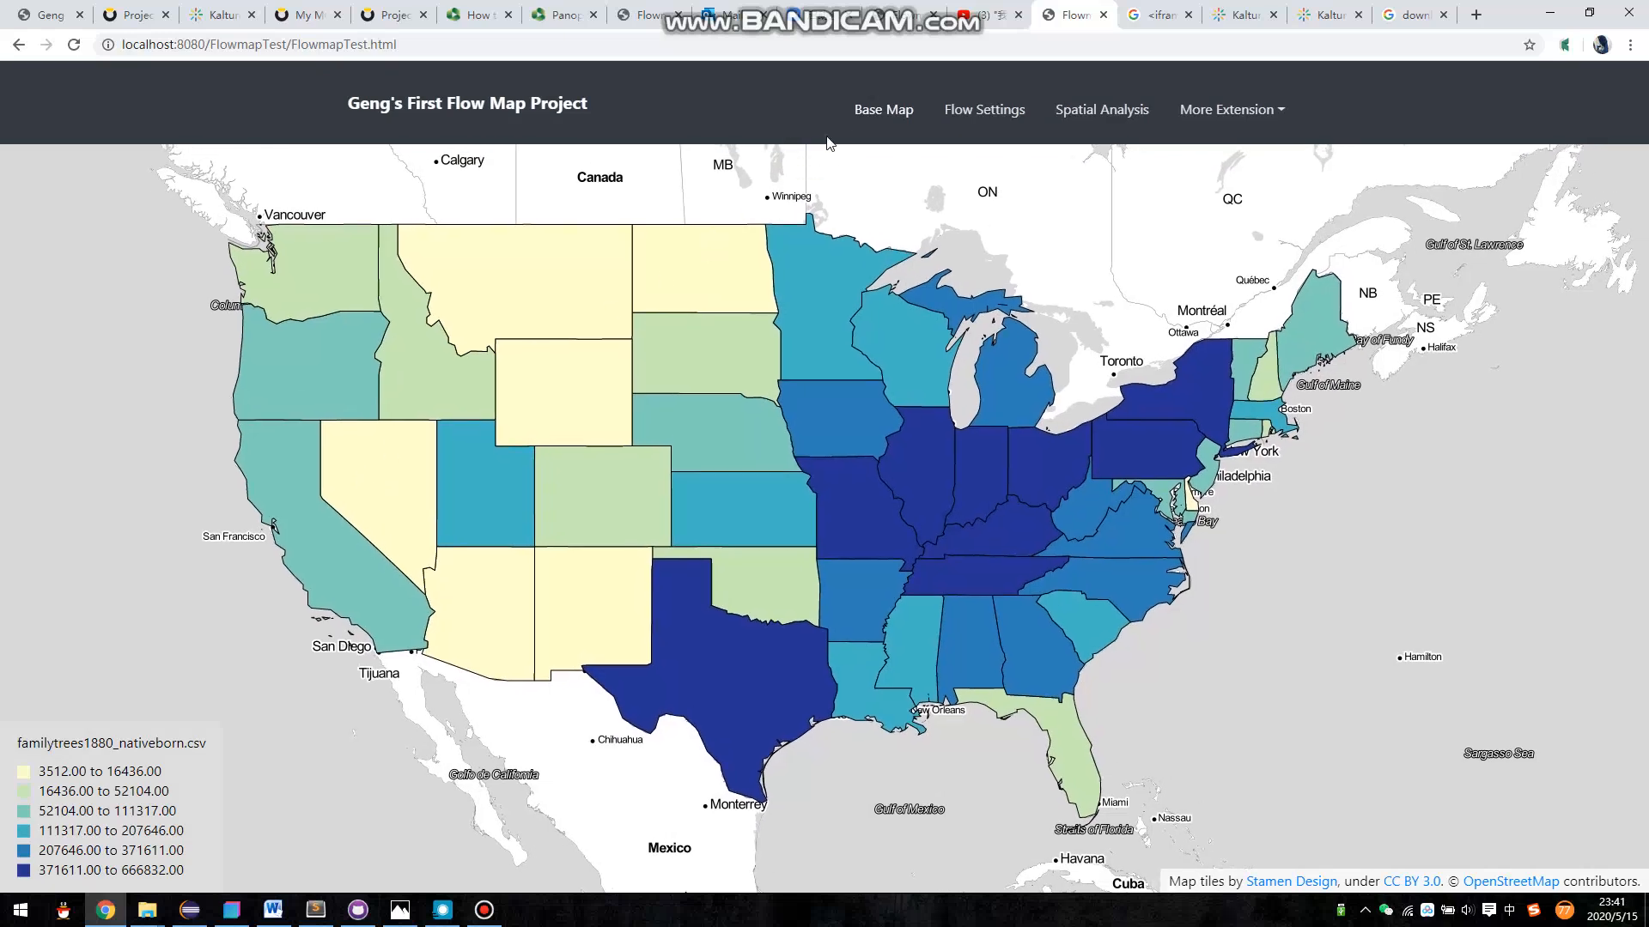
- Try the Equal Interval and Natural Break classification methods on the choropleth map
click(859, 120)
click(1329, 345)
click(1336, 394)
click(1336, 353)
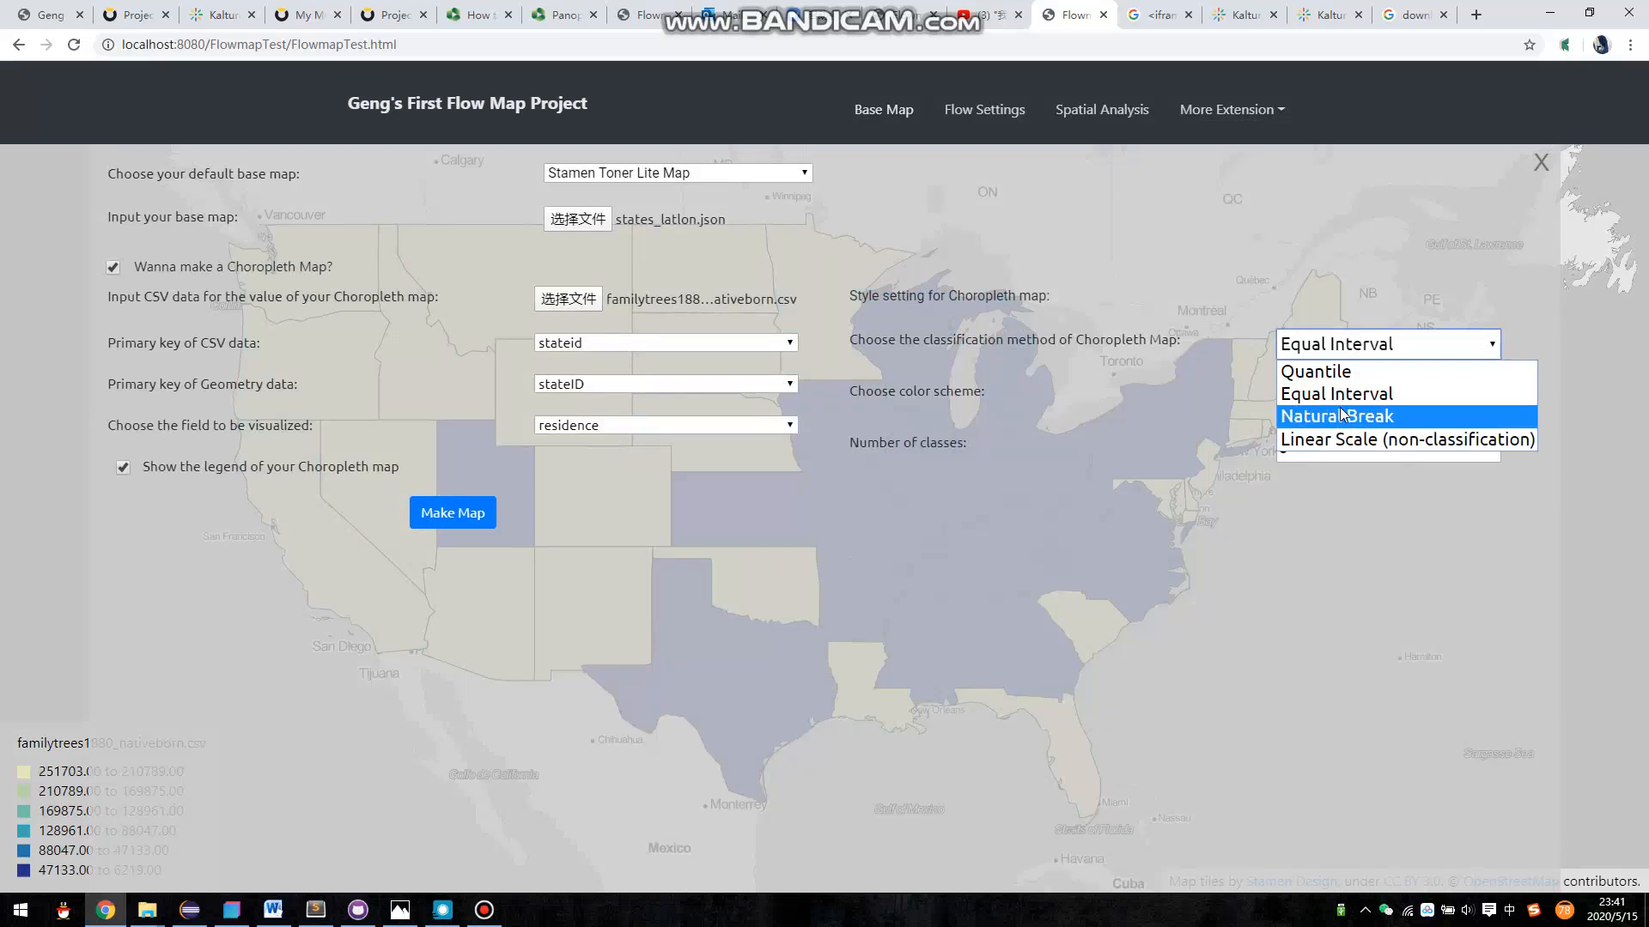
click(1342, 415)
- Try the Orange and Red and the Blue and Purple color schemes, and return to Yellow, Green and Blue
click(1351, 397)
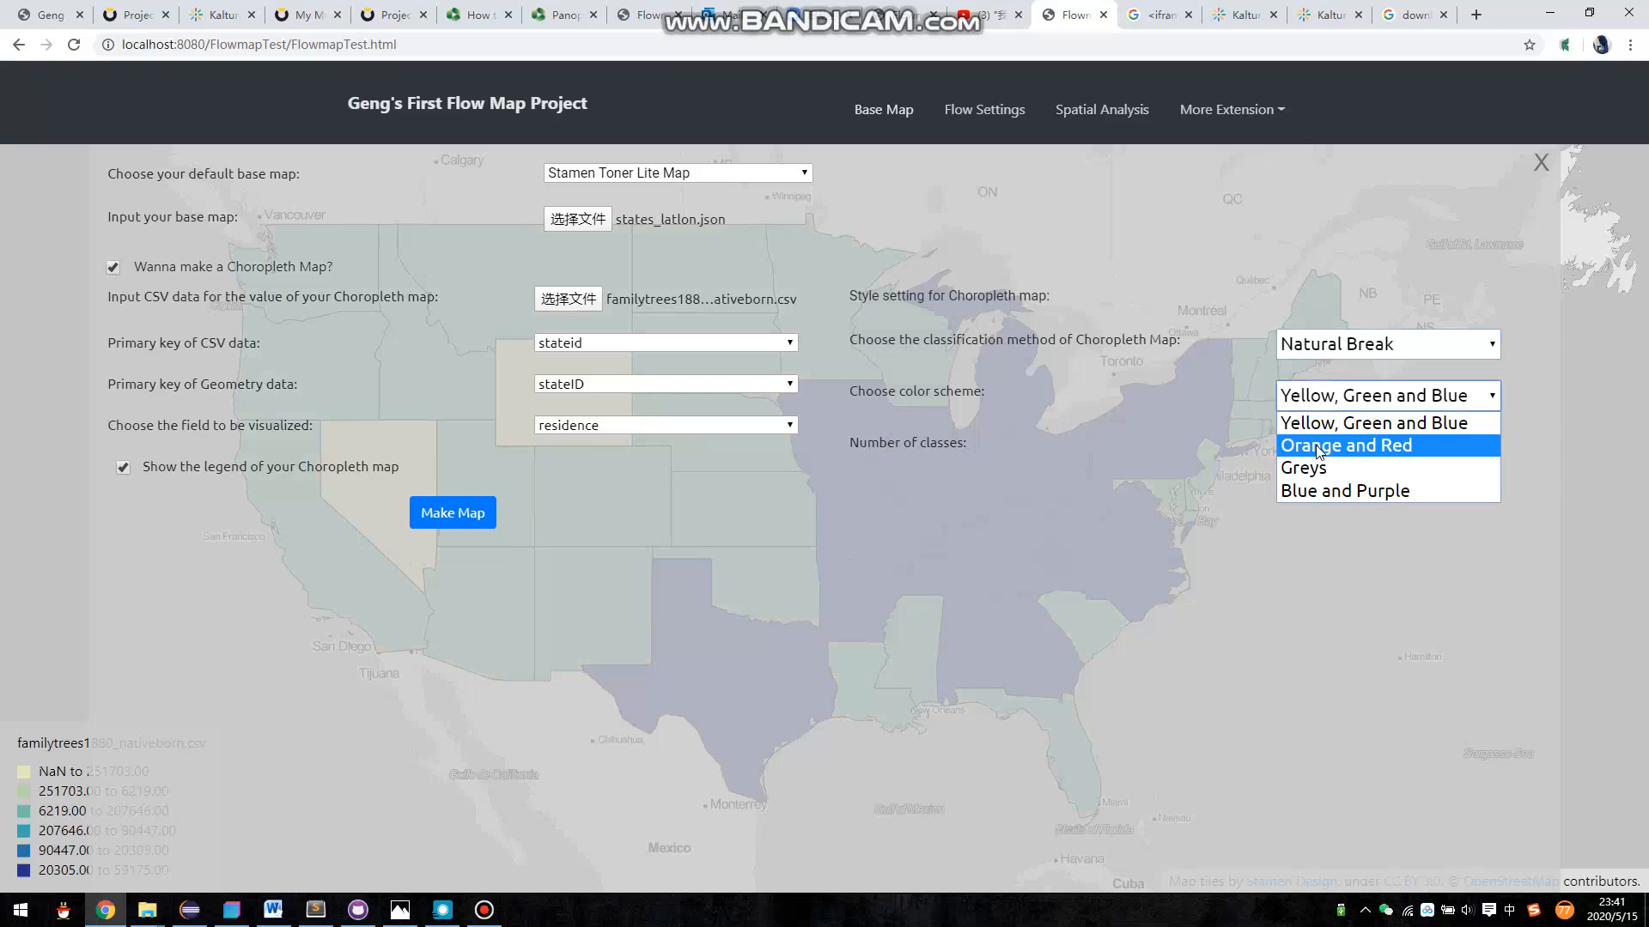
click(1319, 448)
click(1331, 403)
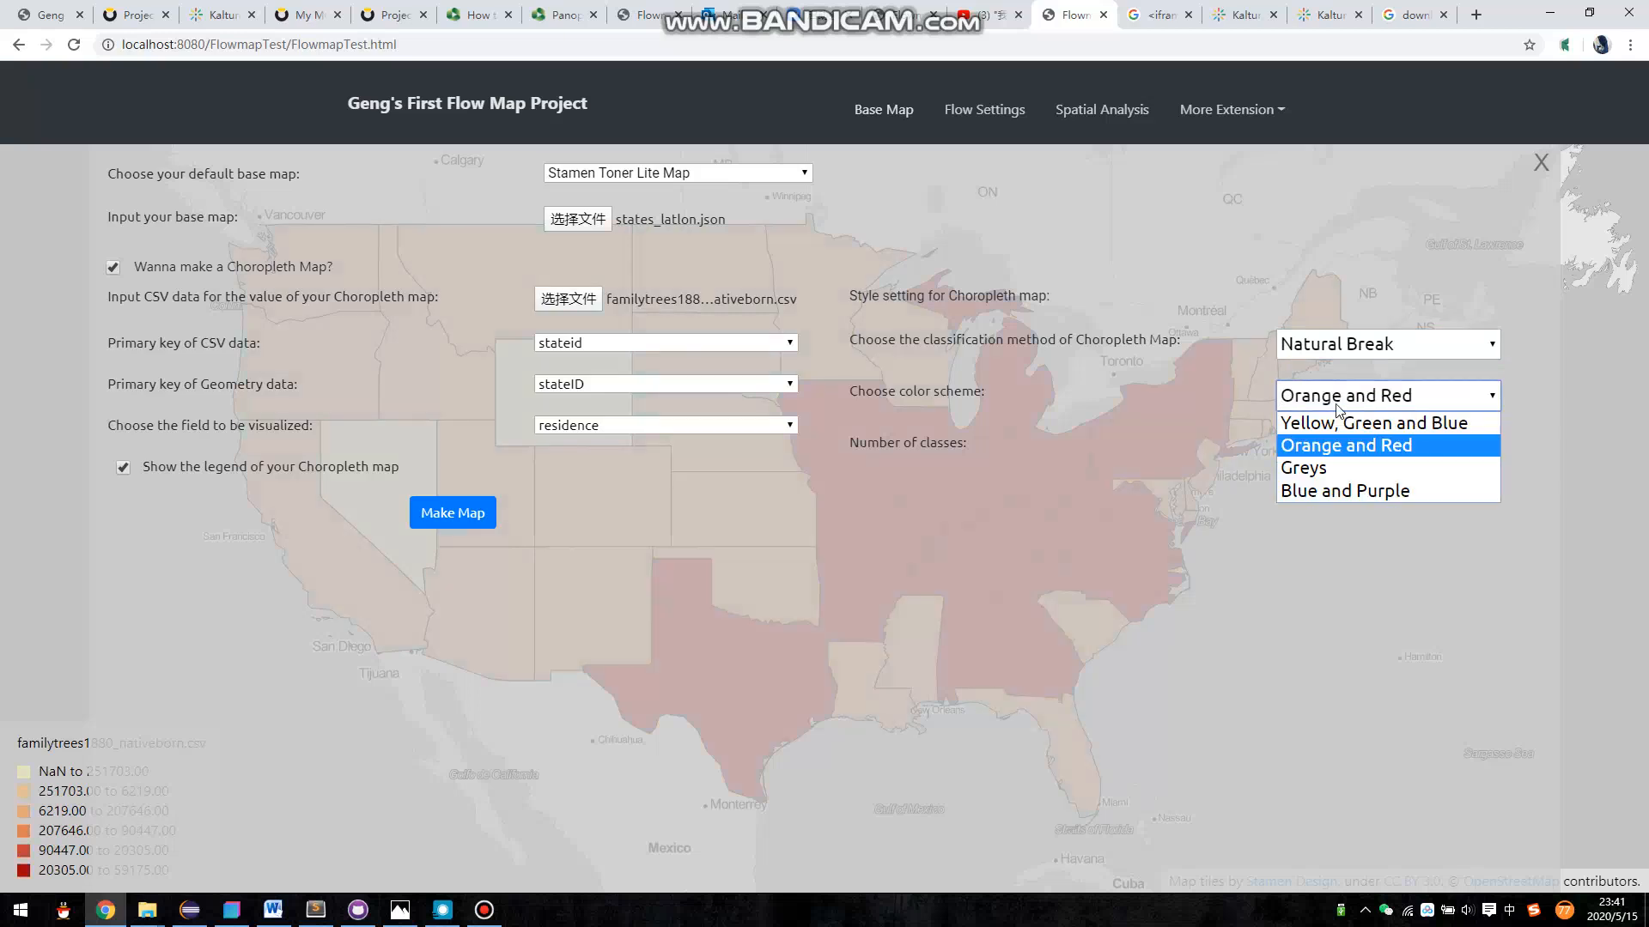
click(1320, 490)
click(1325, 407)
click(1328, 424)
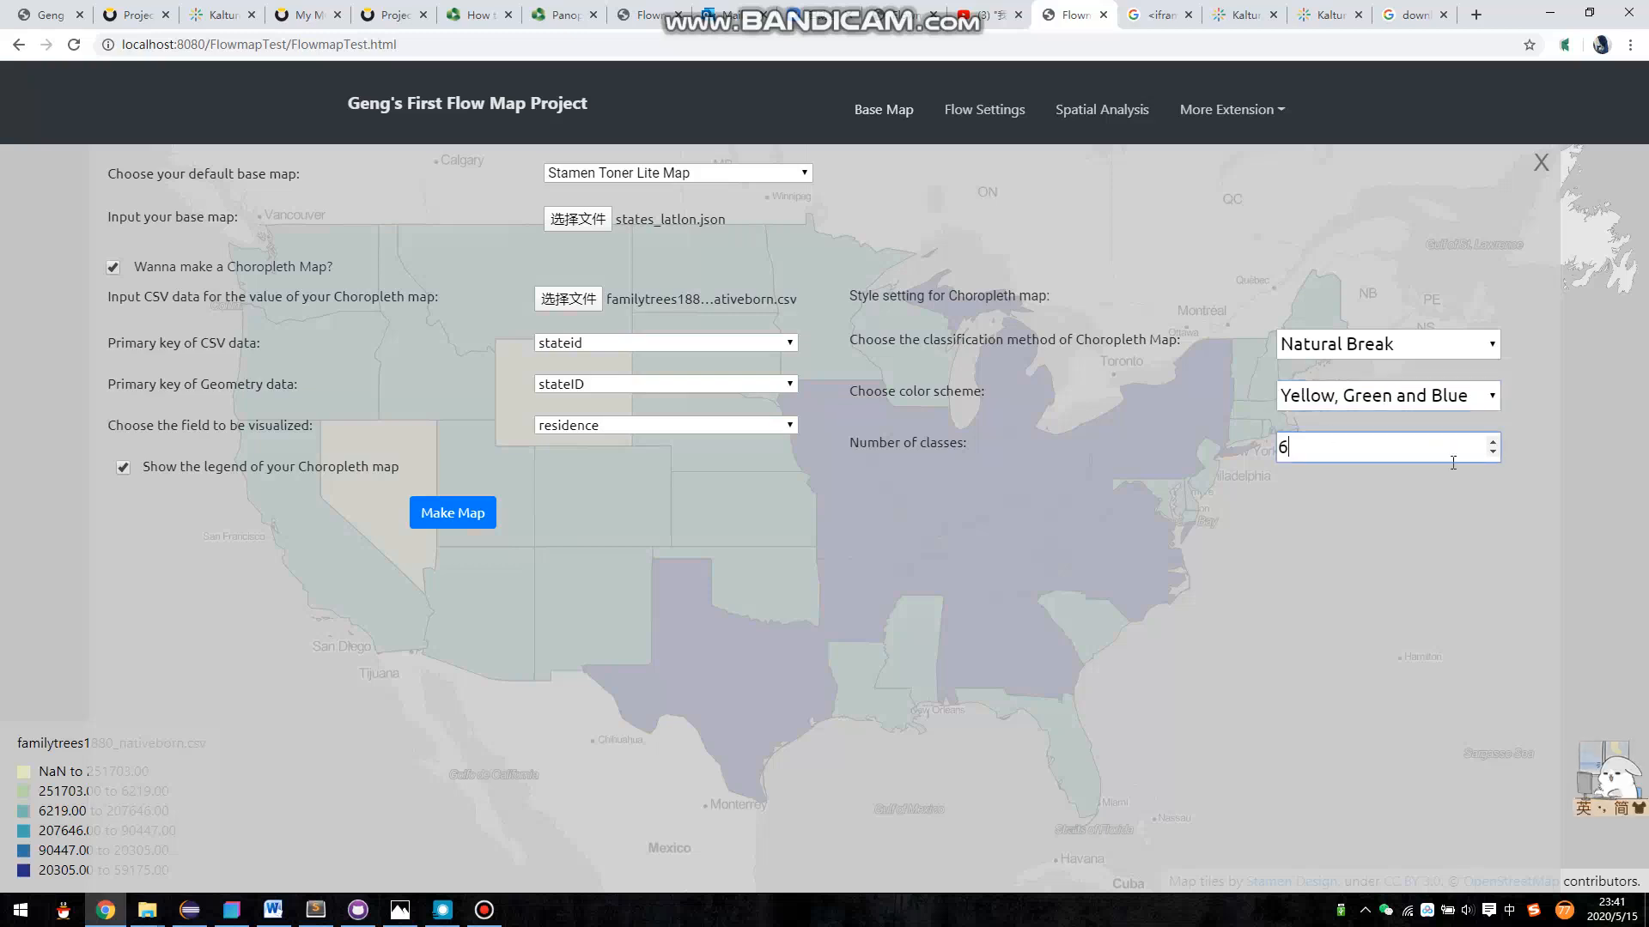
- Lower the choropleth's number of classes to 4 and raise it back to 6
click(1492, 452)
click(1493, 454)
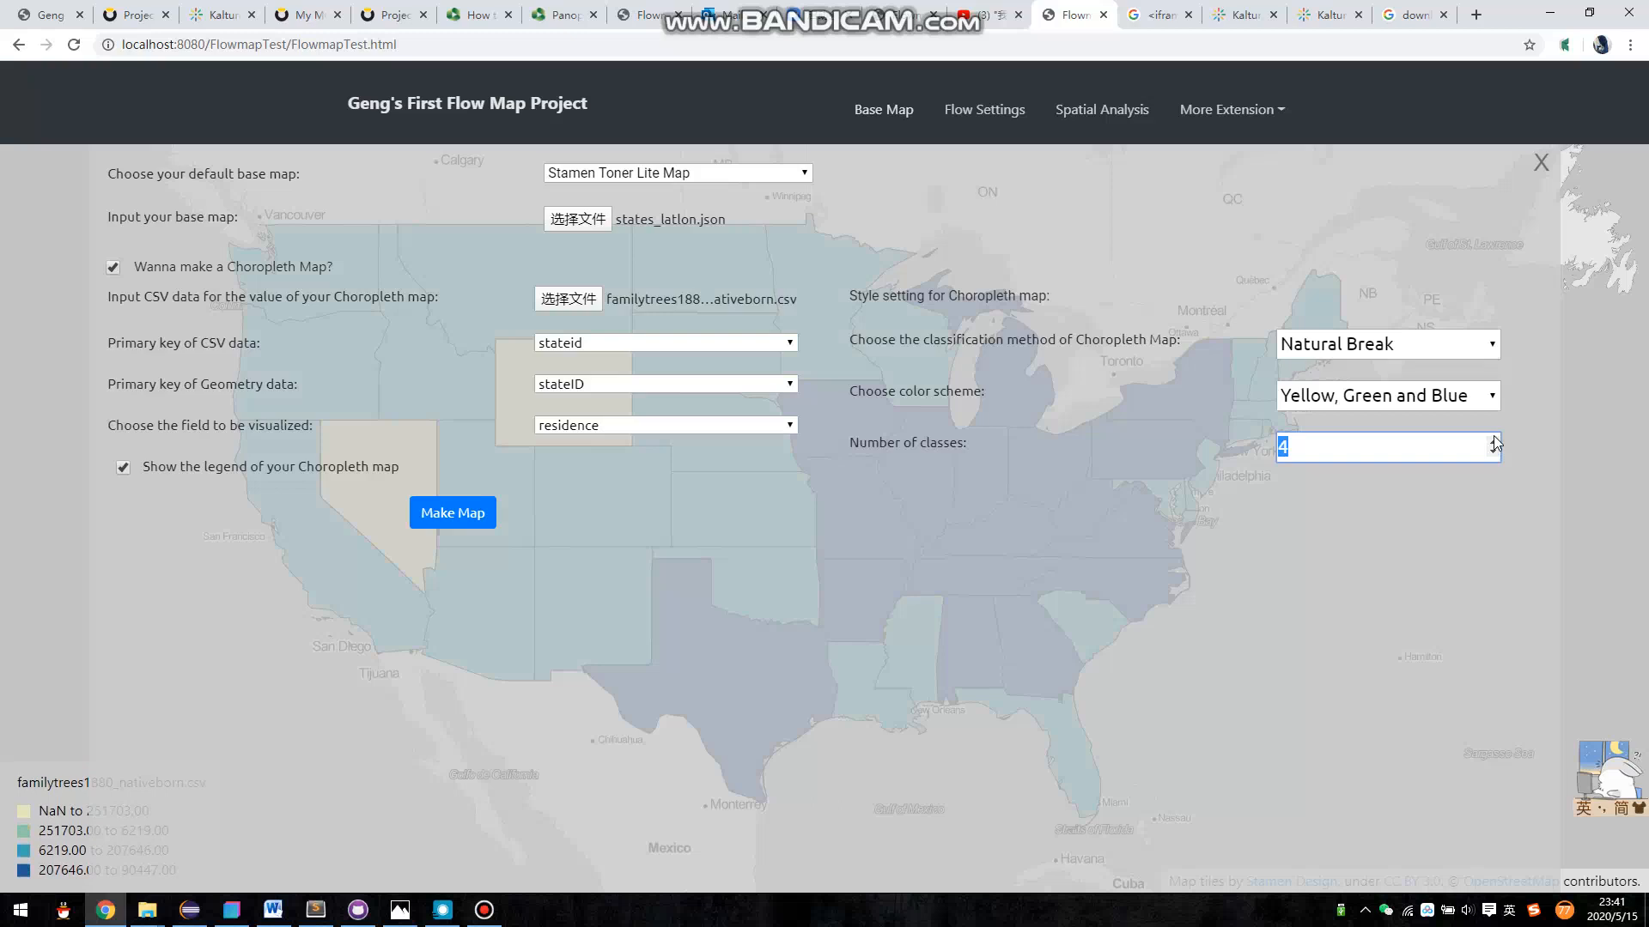
click(1495, 440)
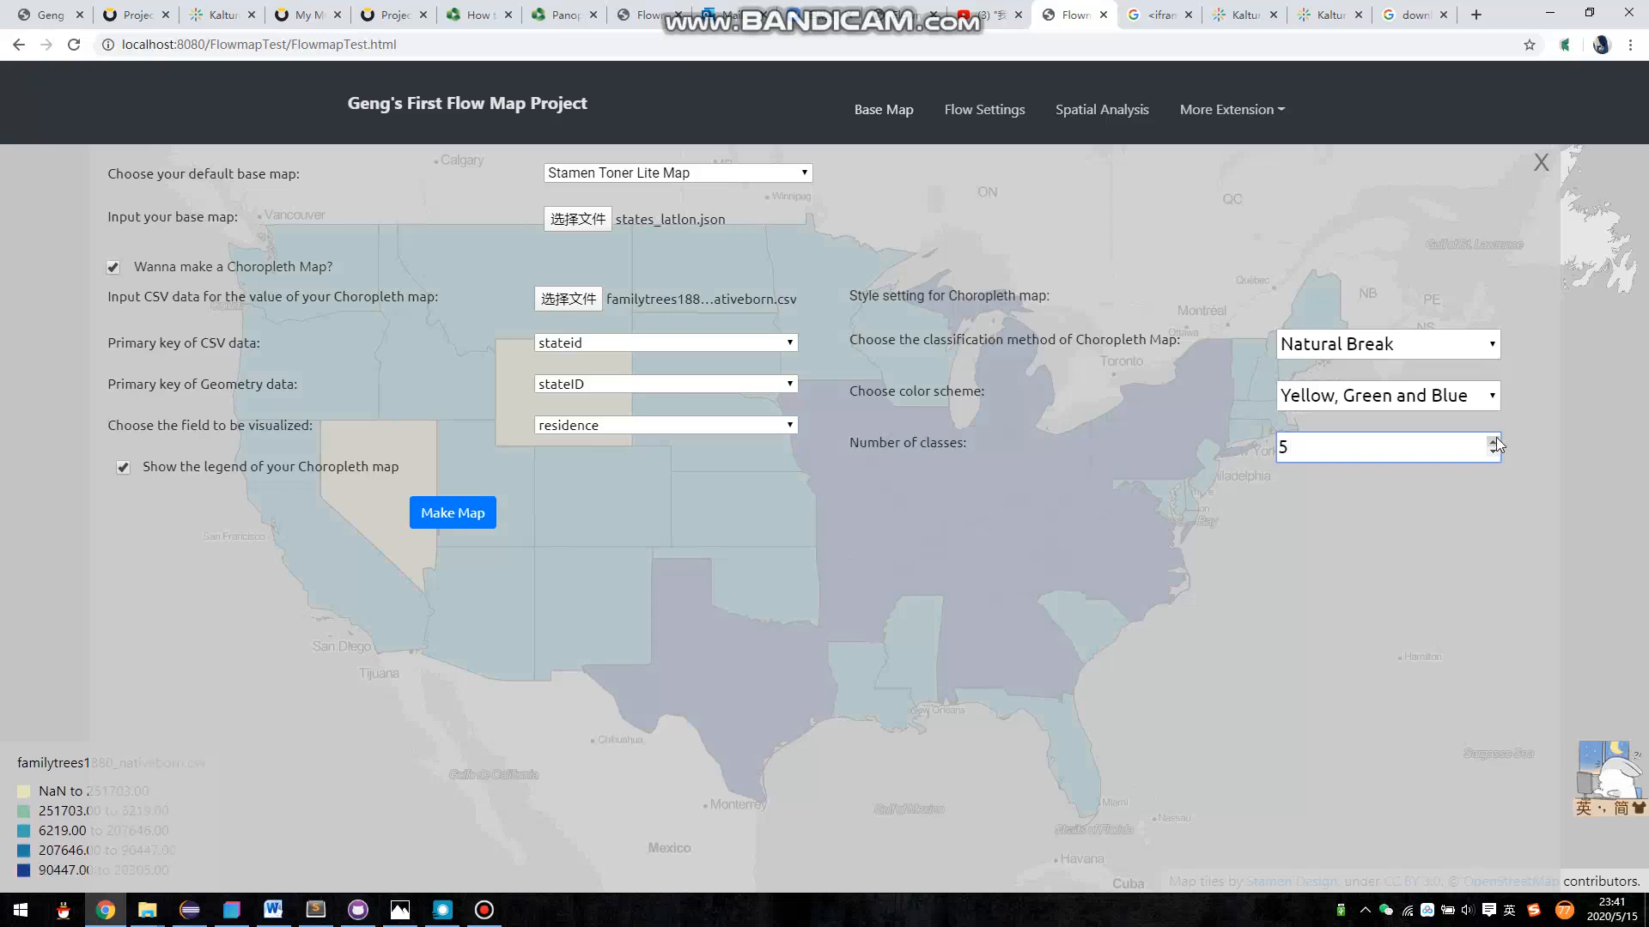
click(1494, 441)
- Set the choropleth map's classification method to Quantile
click(1468, 344)
click(1442, 367)
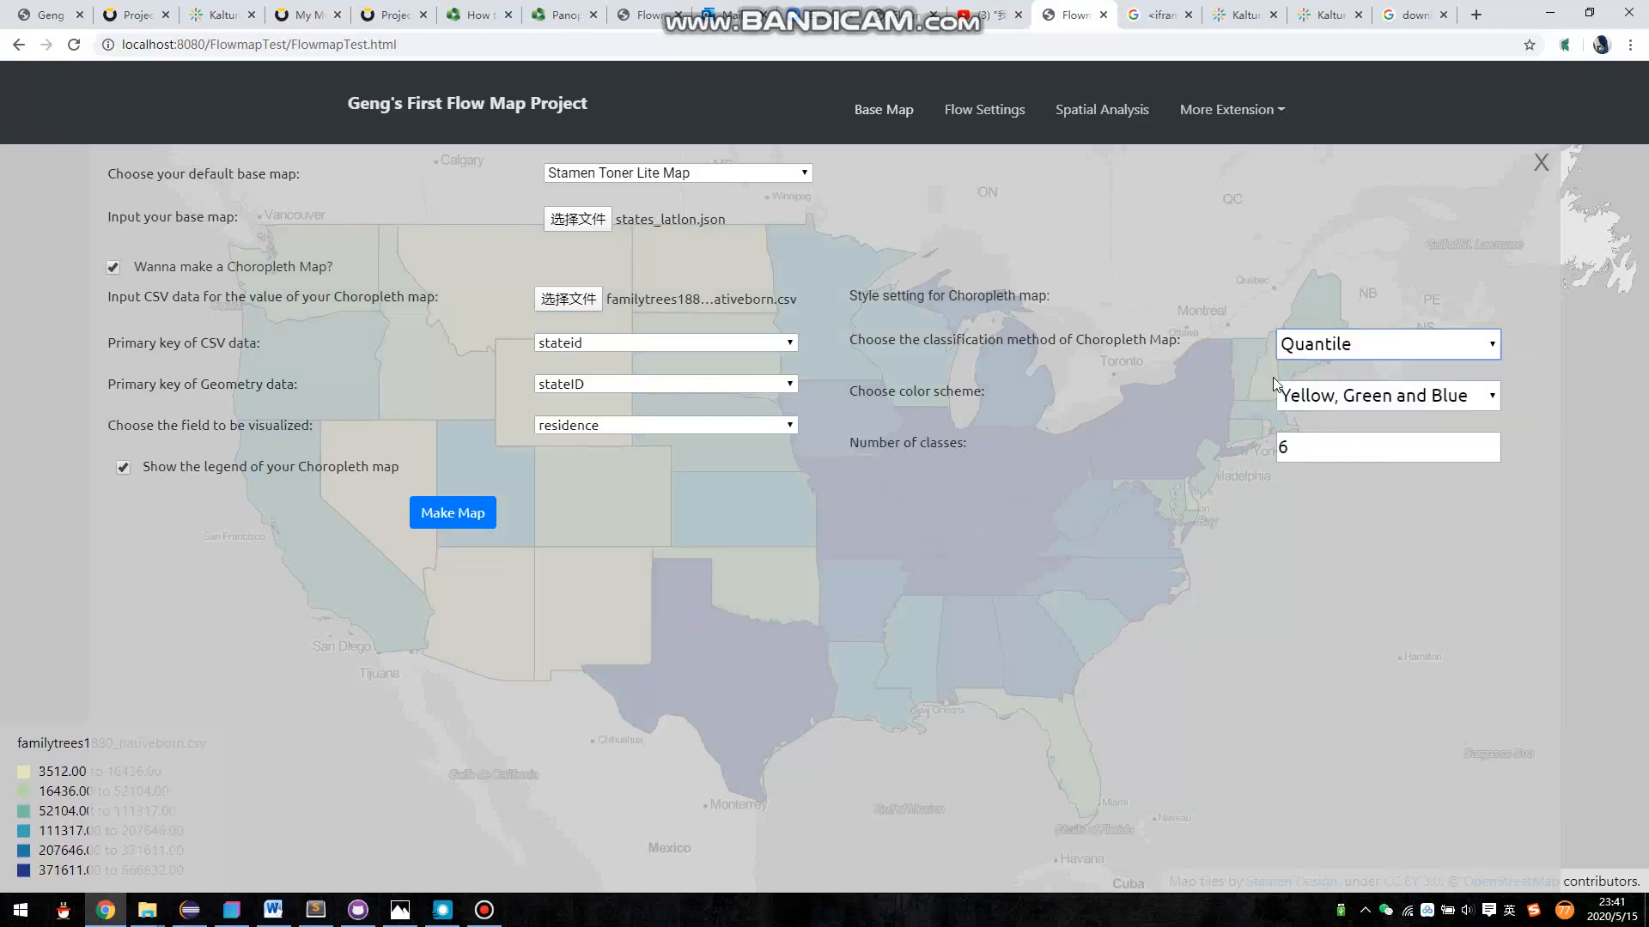
- Load state_centroids.csv as the point data in the flow settings
click(968, 115)
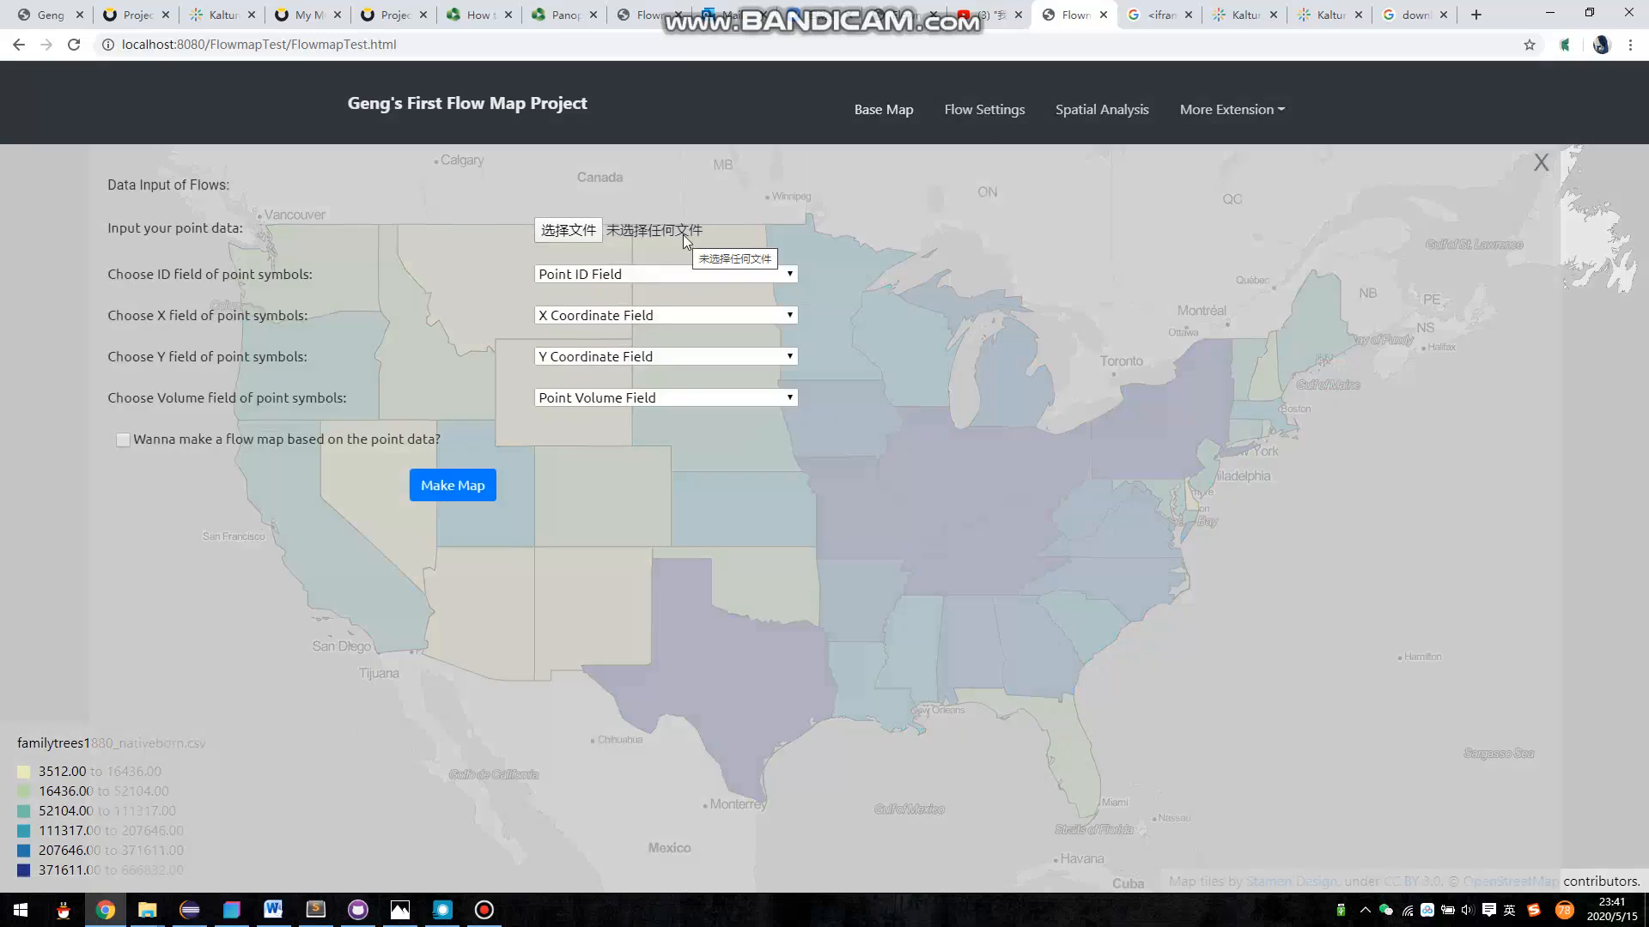
click(635, 227)
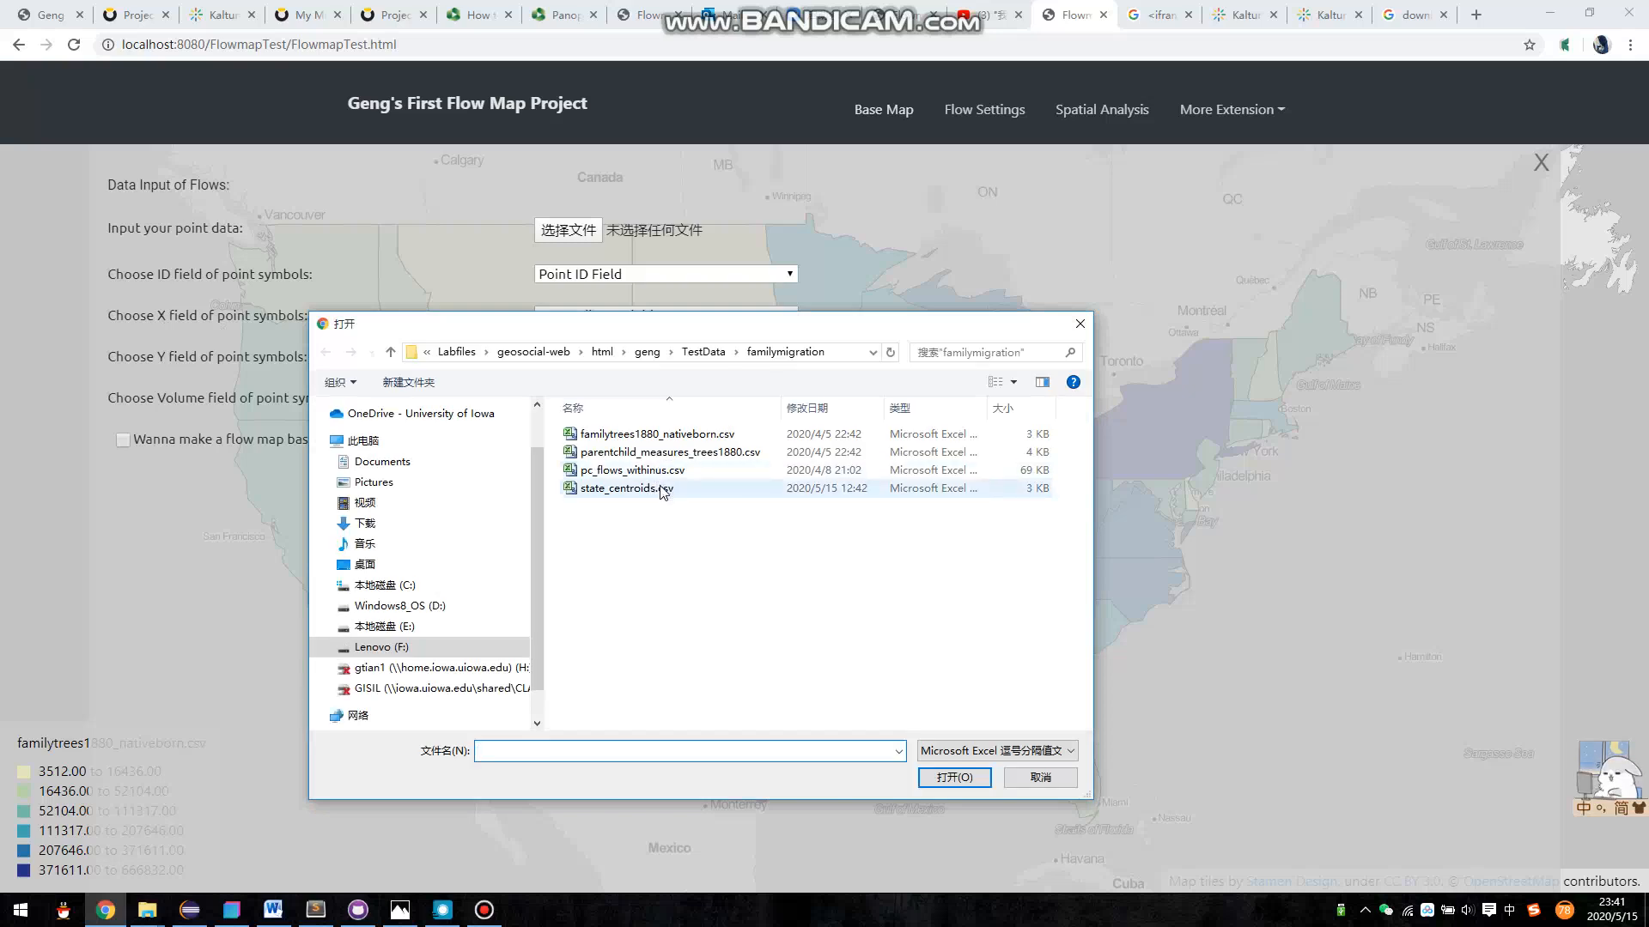
click(662, 489)
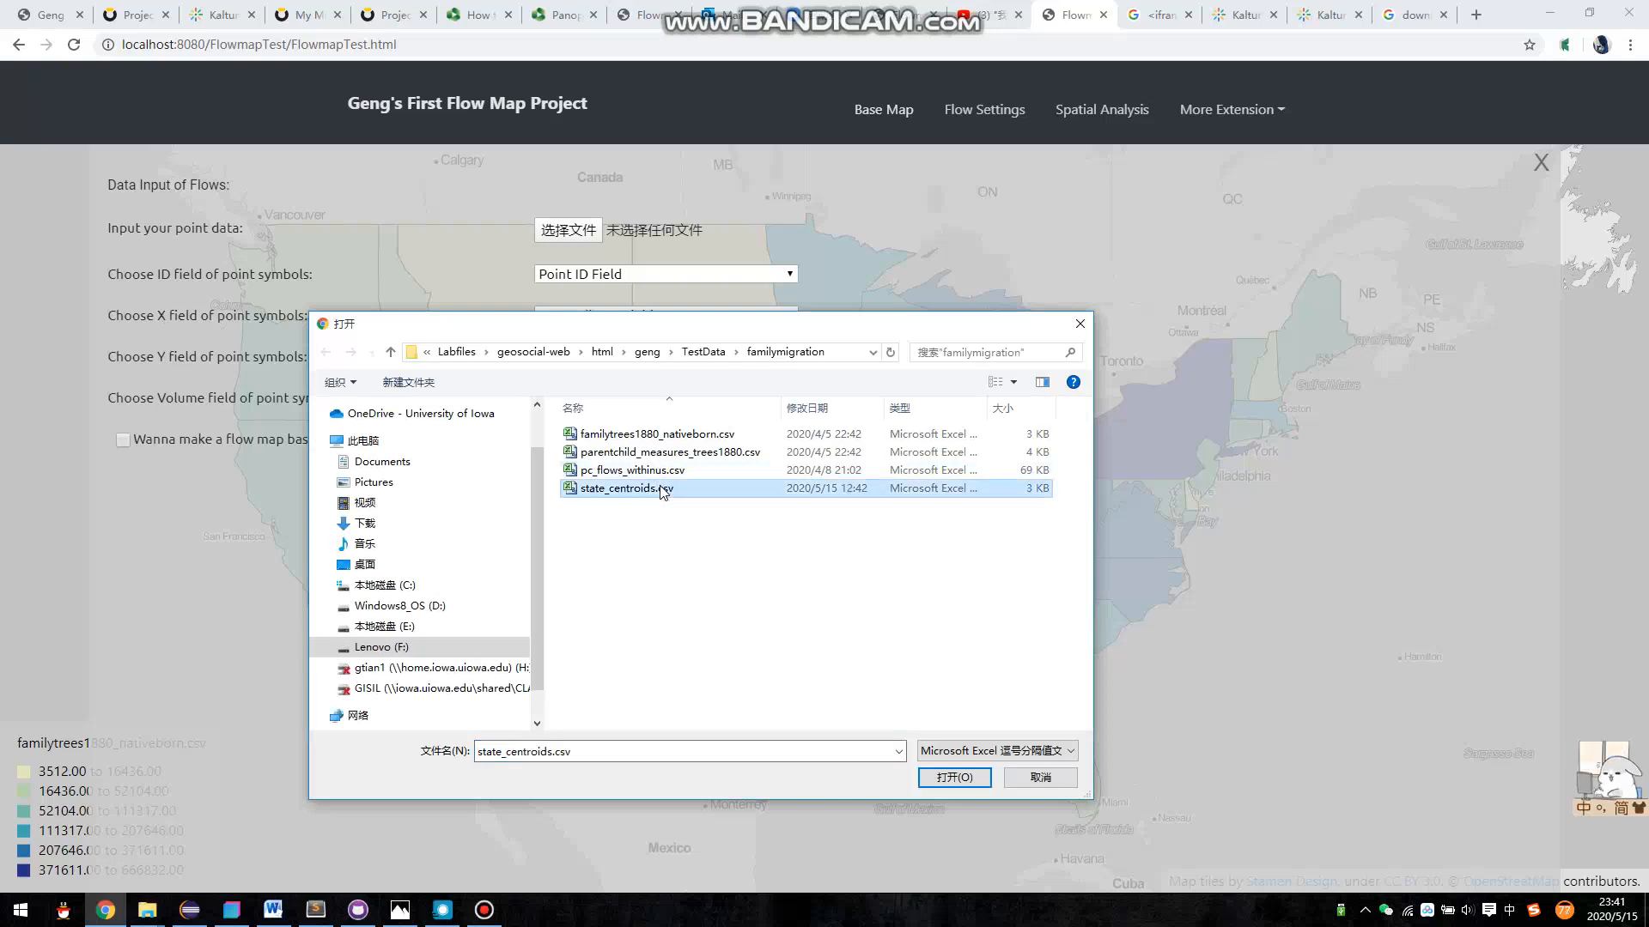
double_click(660, 486)
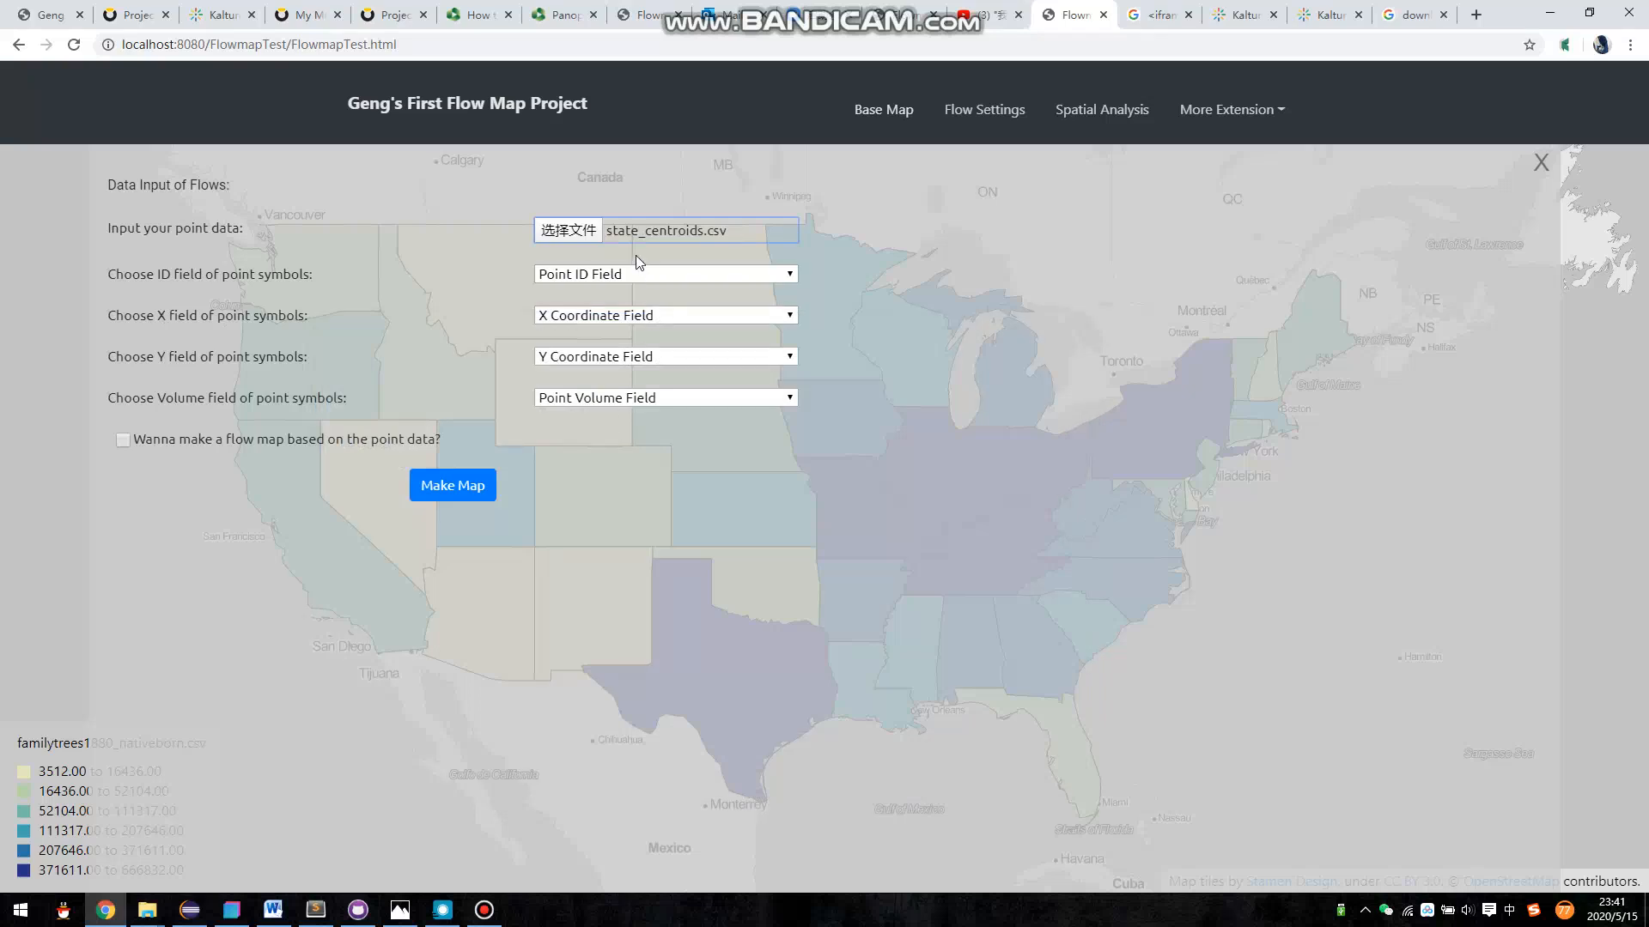
- Set the point data fields to stateID for ID, x for X, y for Y and ORIG_FID for volume
click(628, 272)
click(600, 317)
click(599, 317)
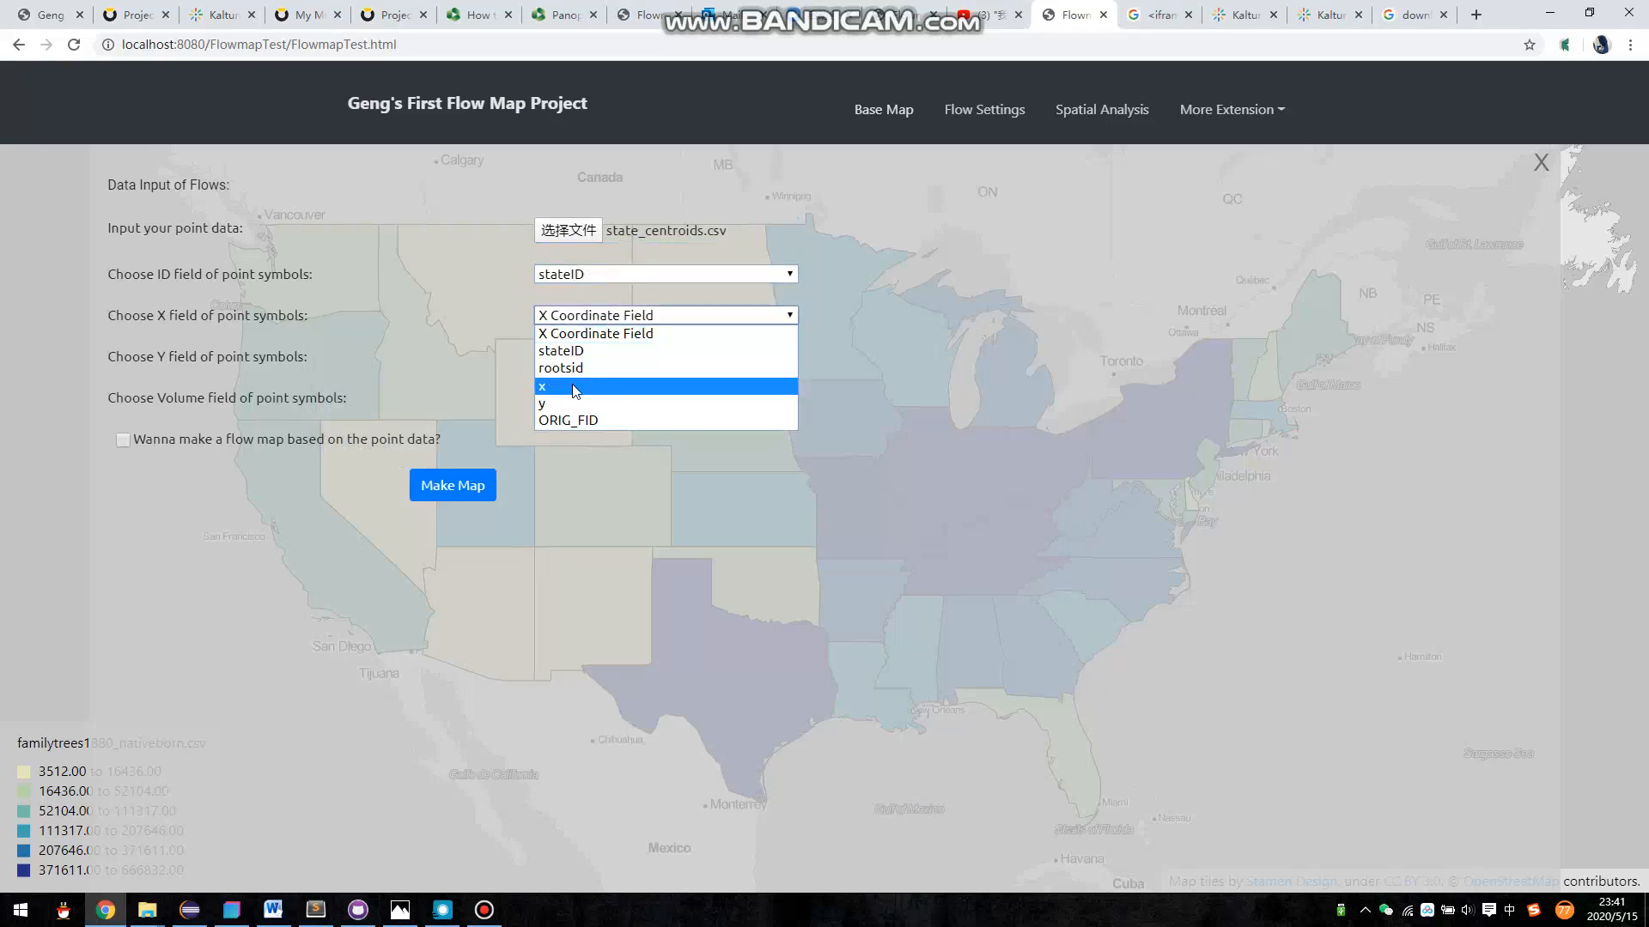
click(571, 385)
click(584, 356)
click(569, 447)
click(571, 397)
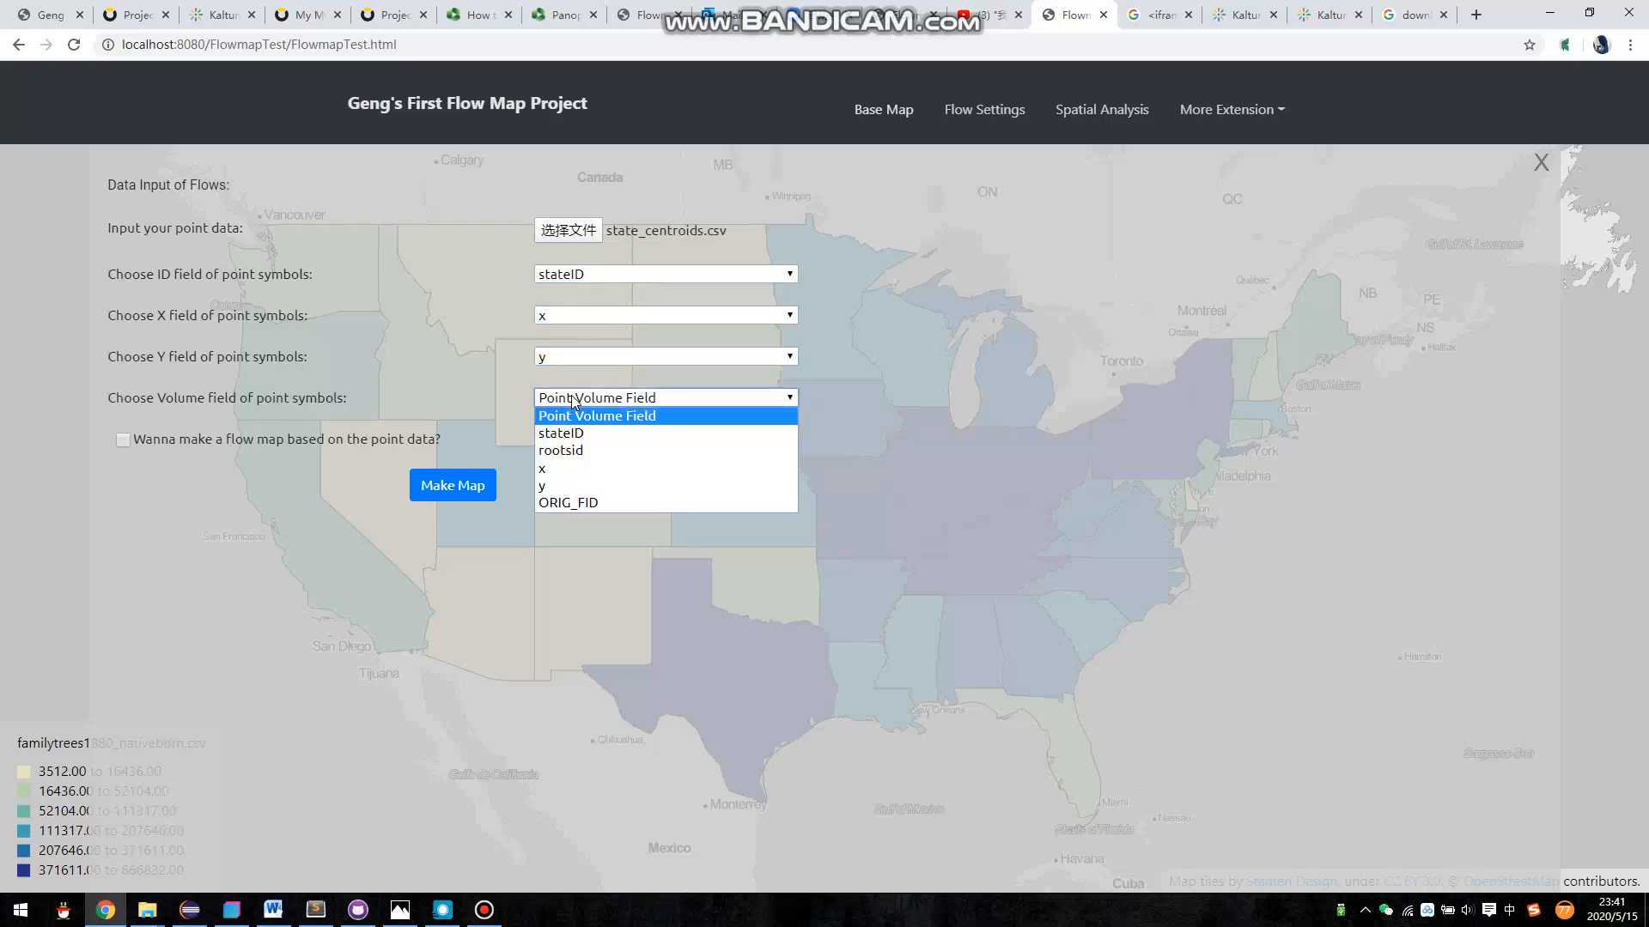
click(554, 503)
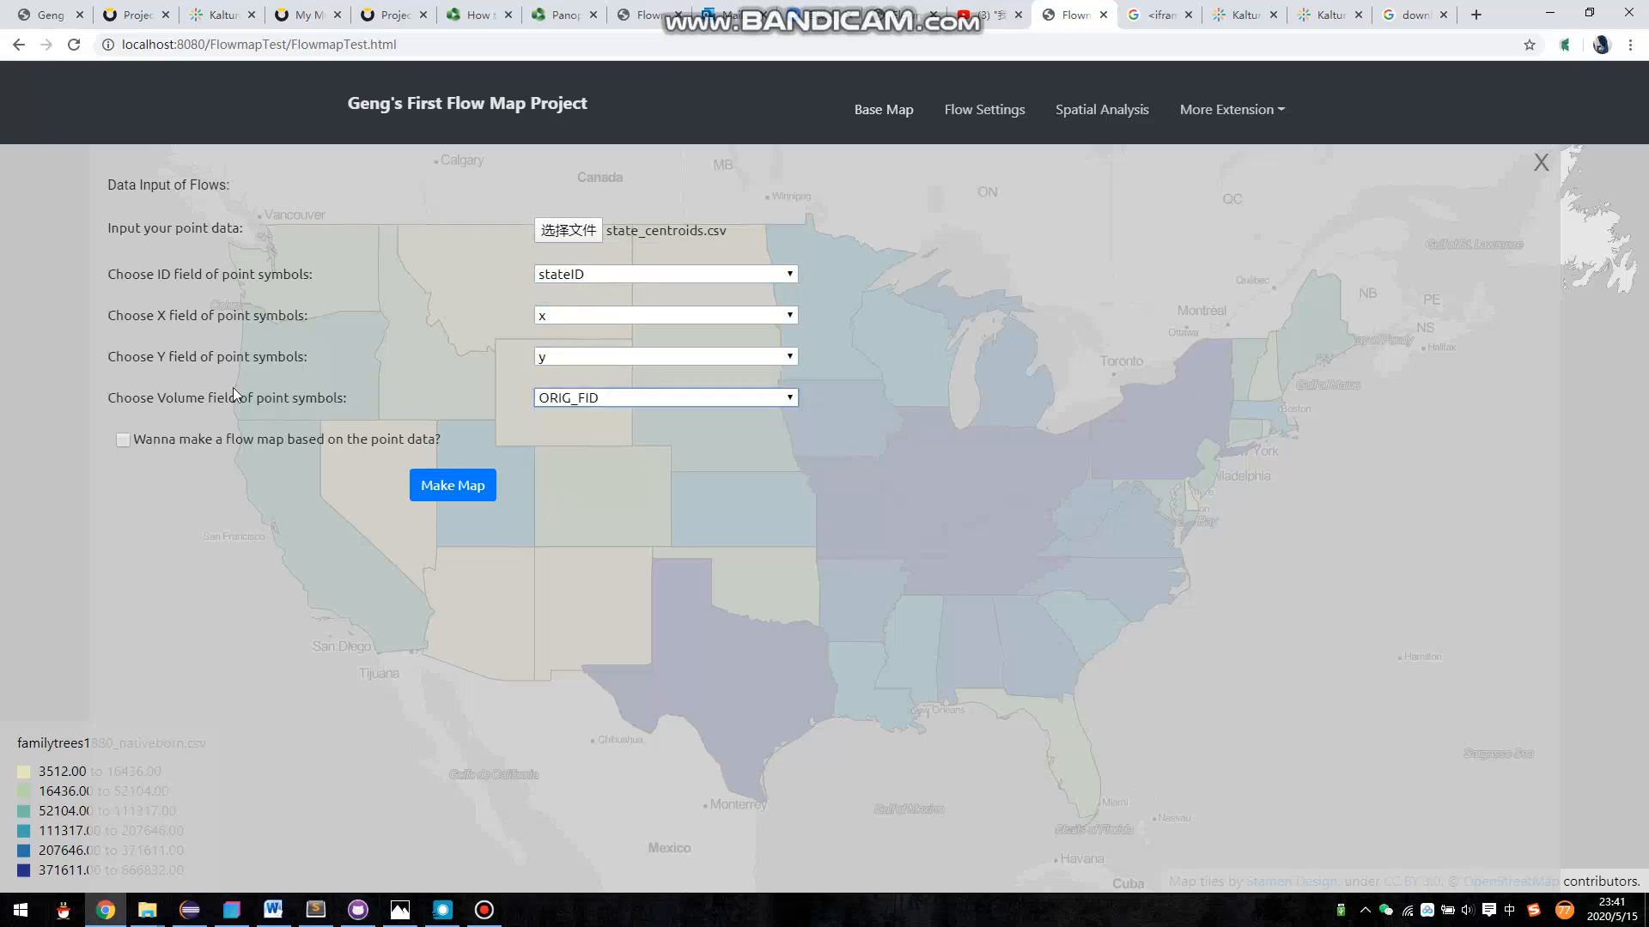
drag(150, 399, 225, 400)
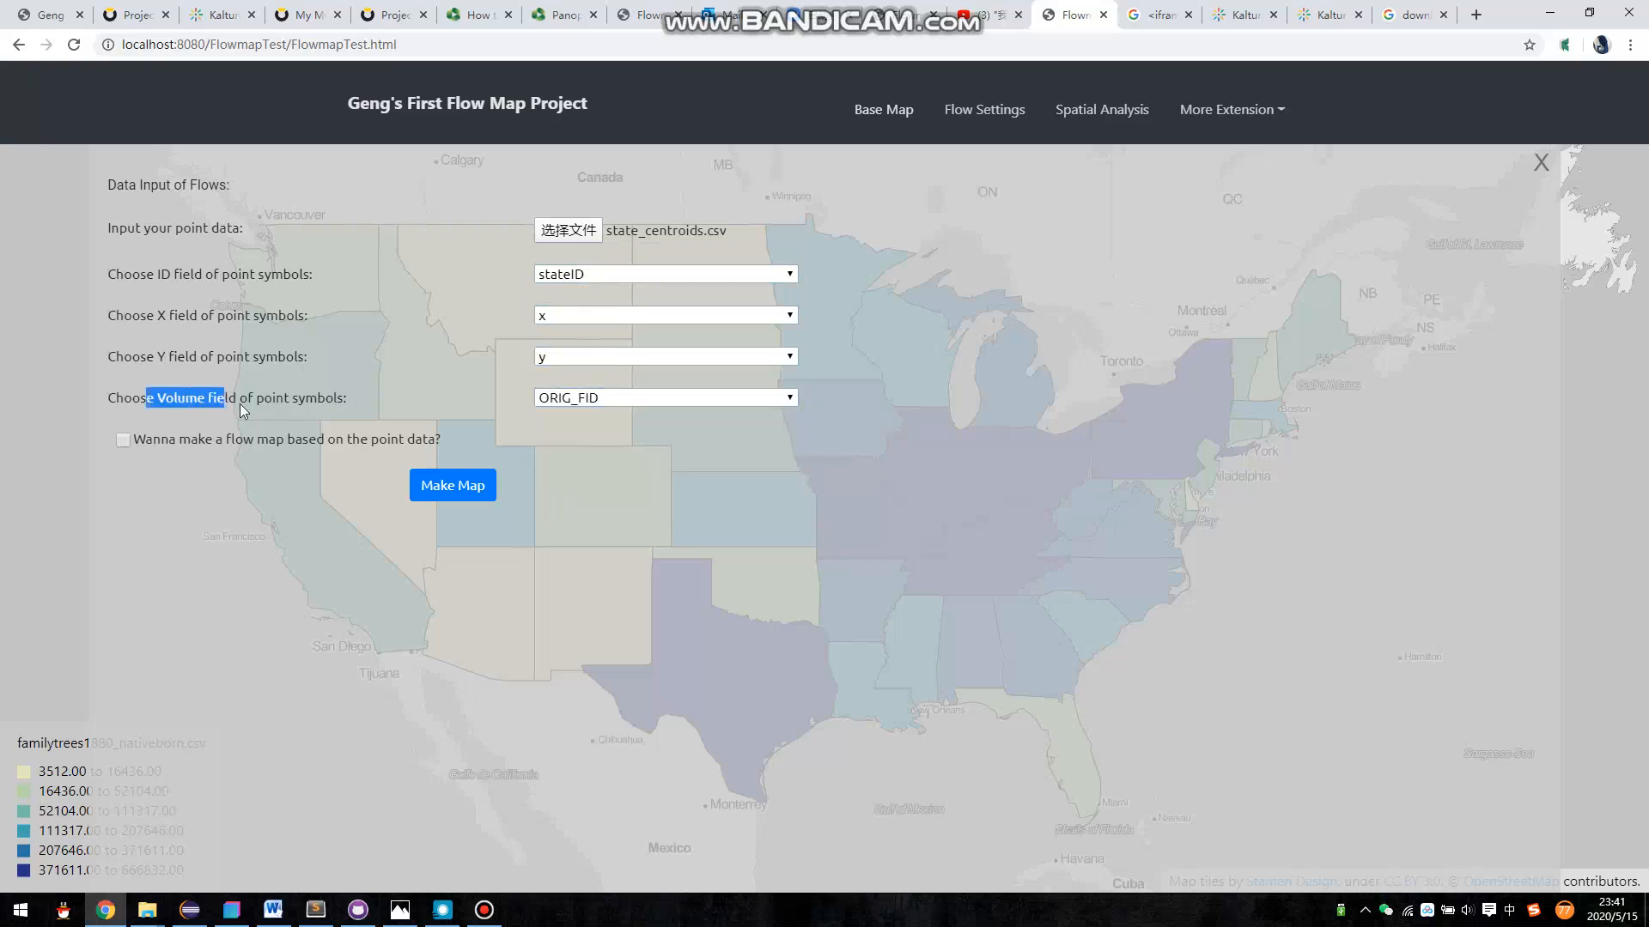
- Enable making a flow map from the point data and load pc_flows_withinus.csv as the flow data
click(123, 440)
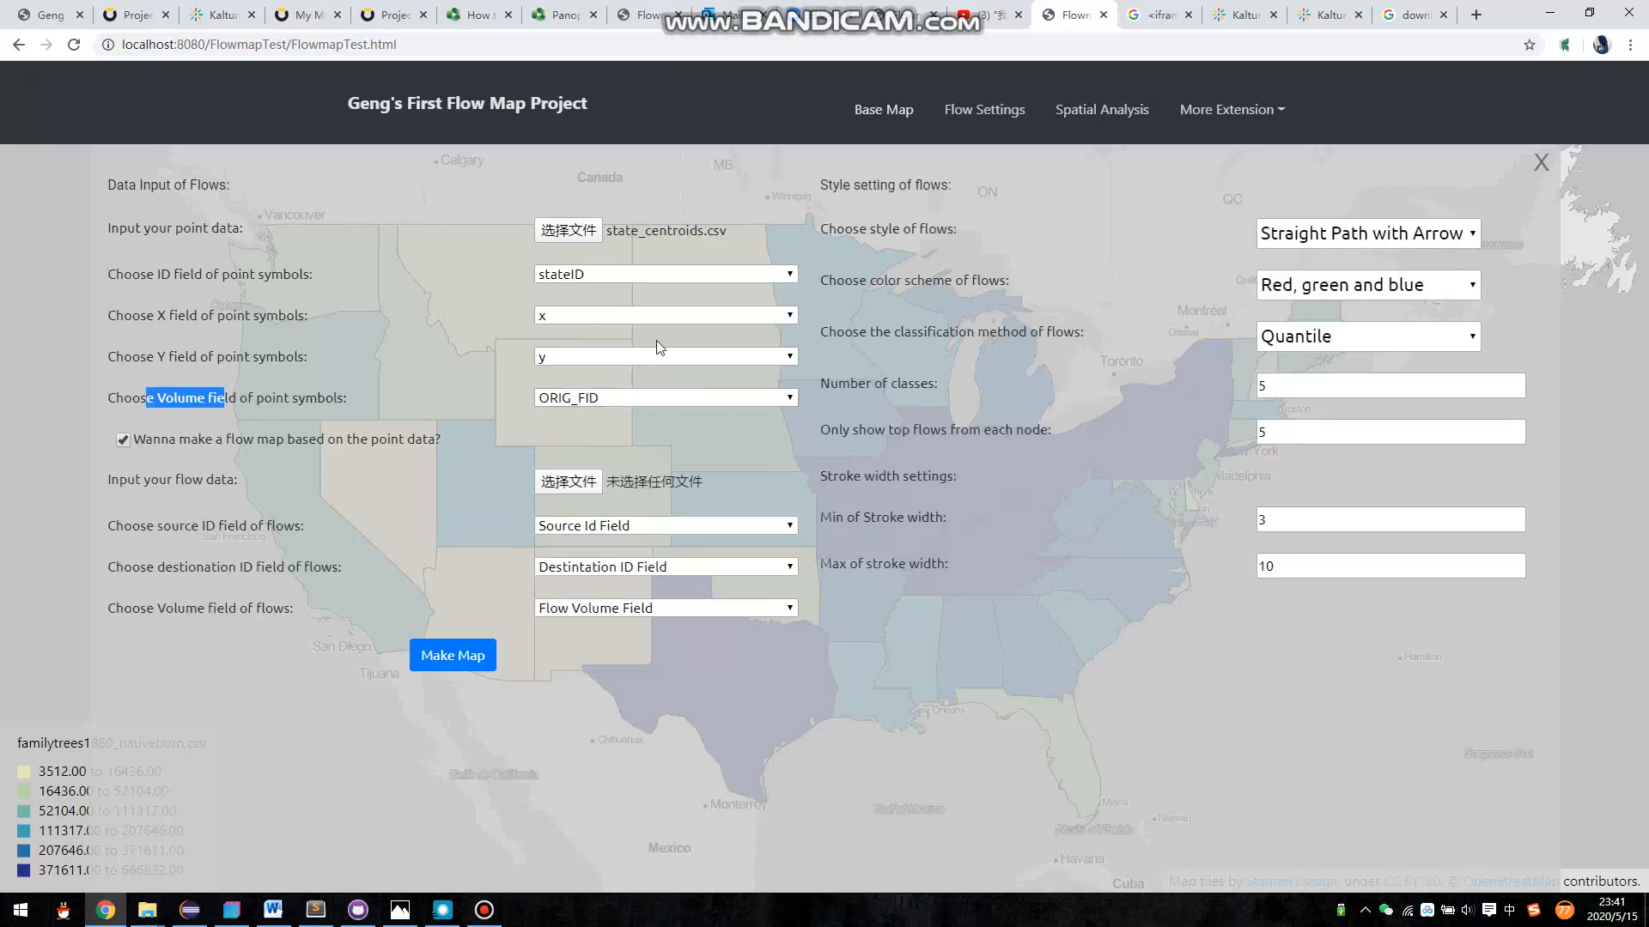
click(603, 481)
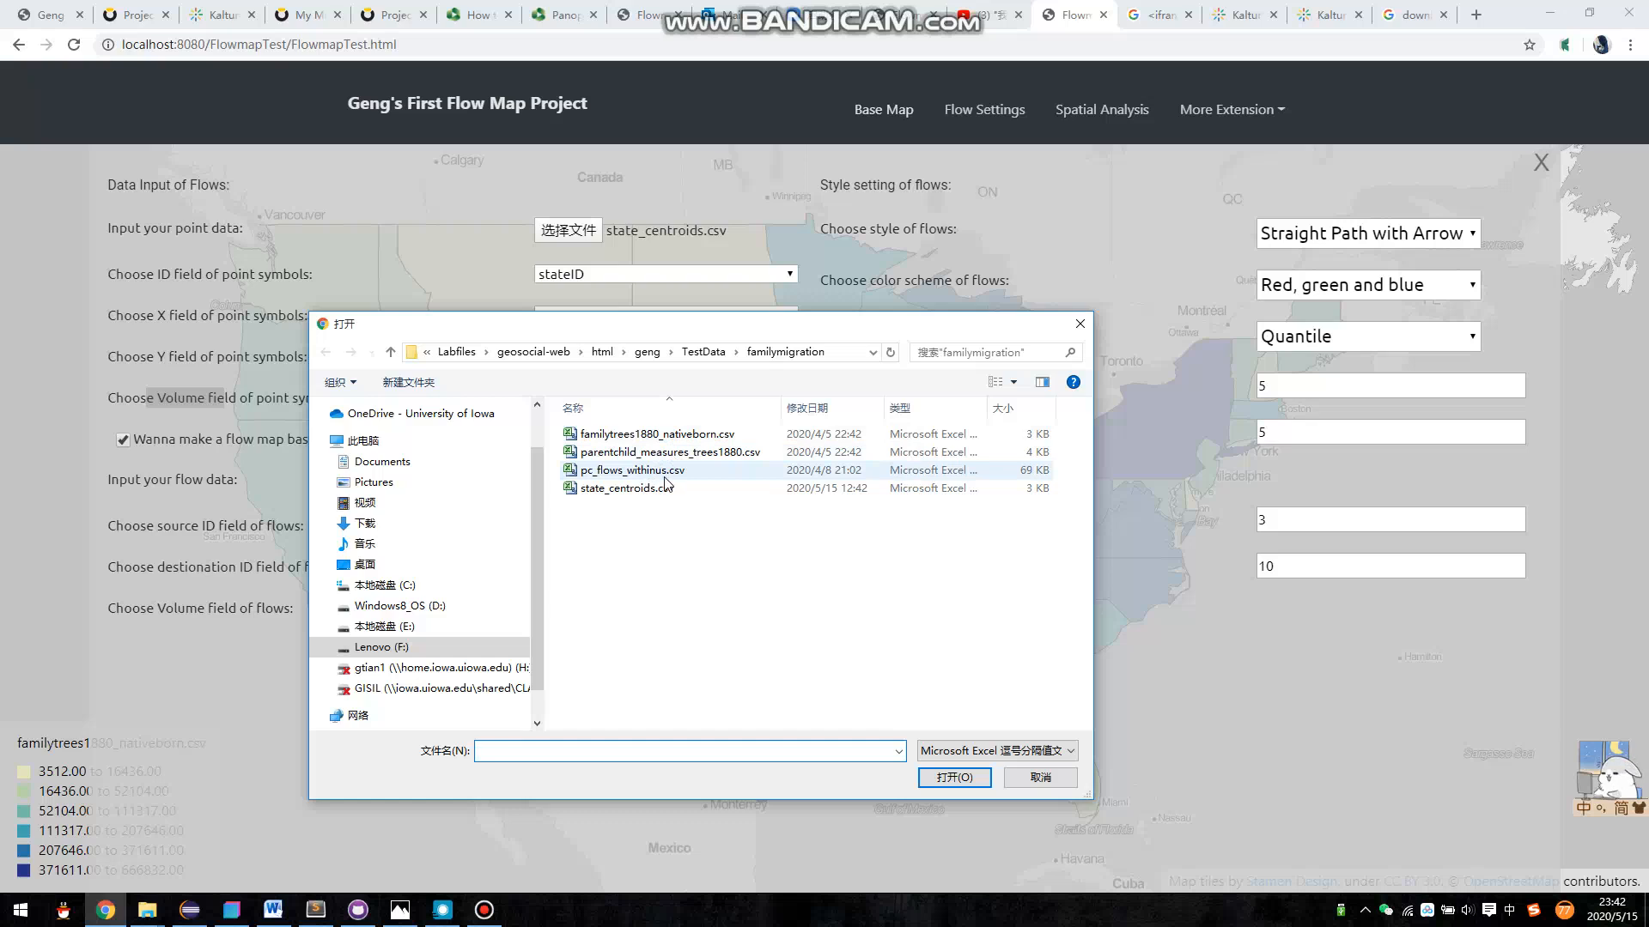
double_click(666, 470)
- Set the flow source field to pbplace, destination to cbplace and volume field to volume, and generate the flow map
click(591, 527)
click(589, 566)
click(589, 569)
click(575, 621)
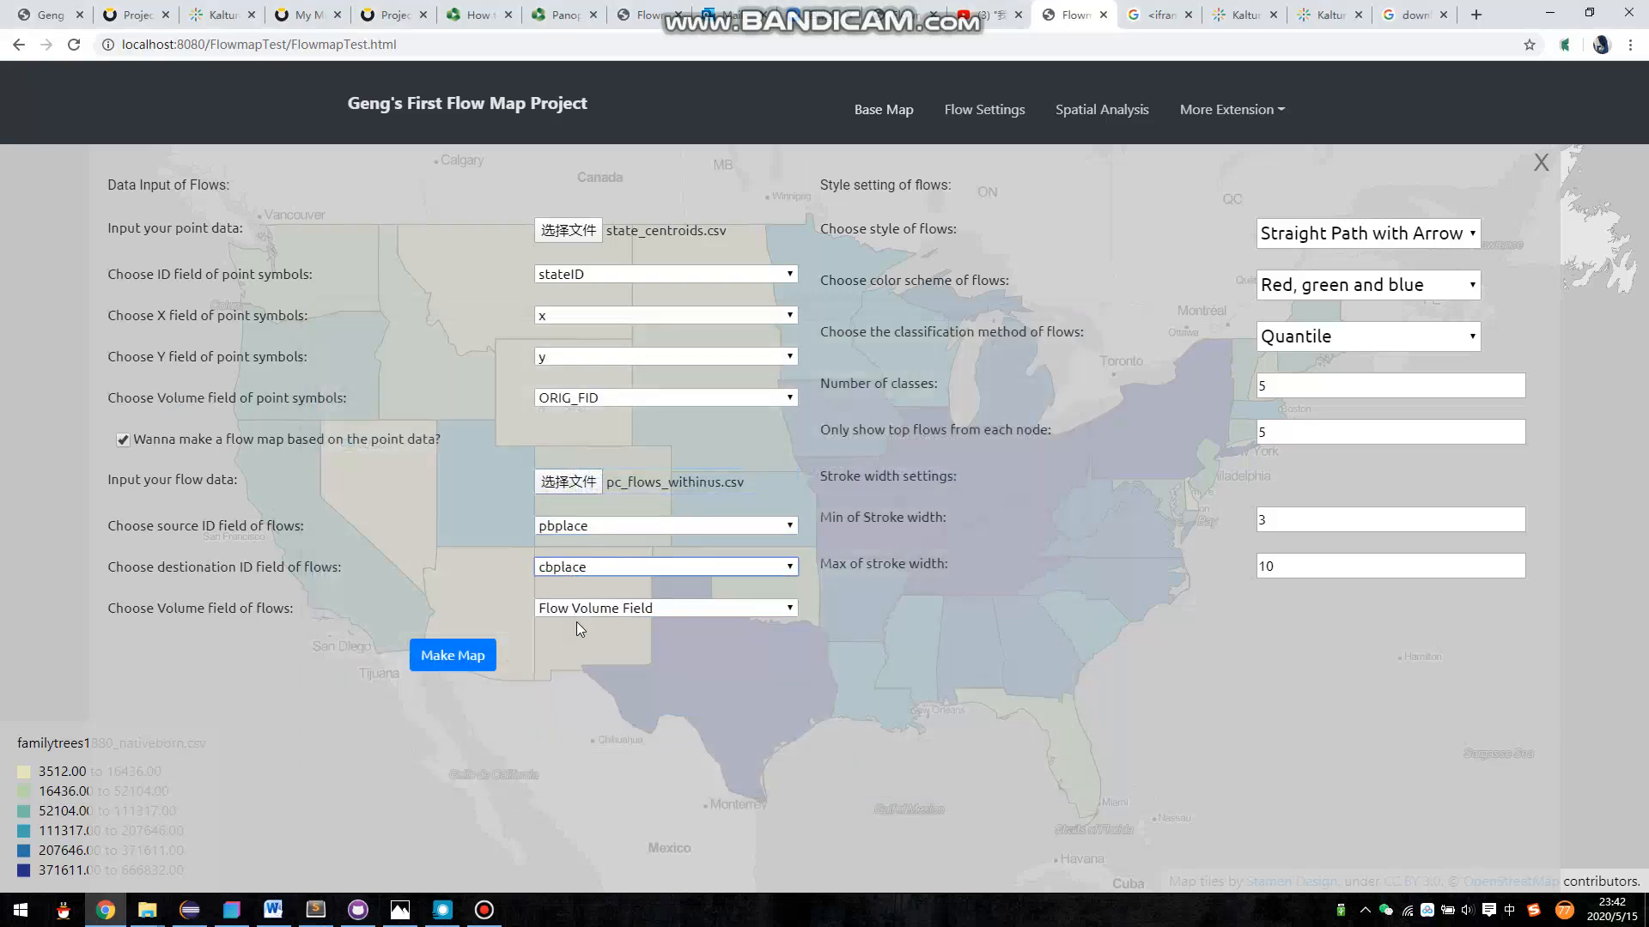
click(576, 612)
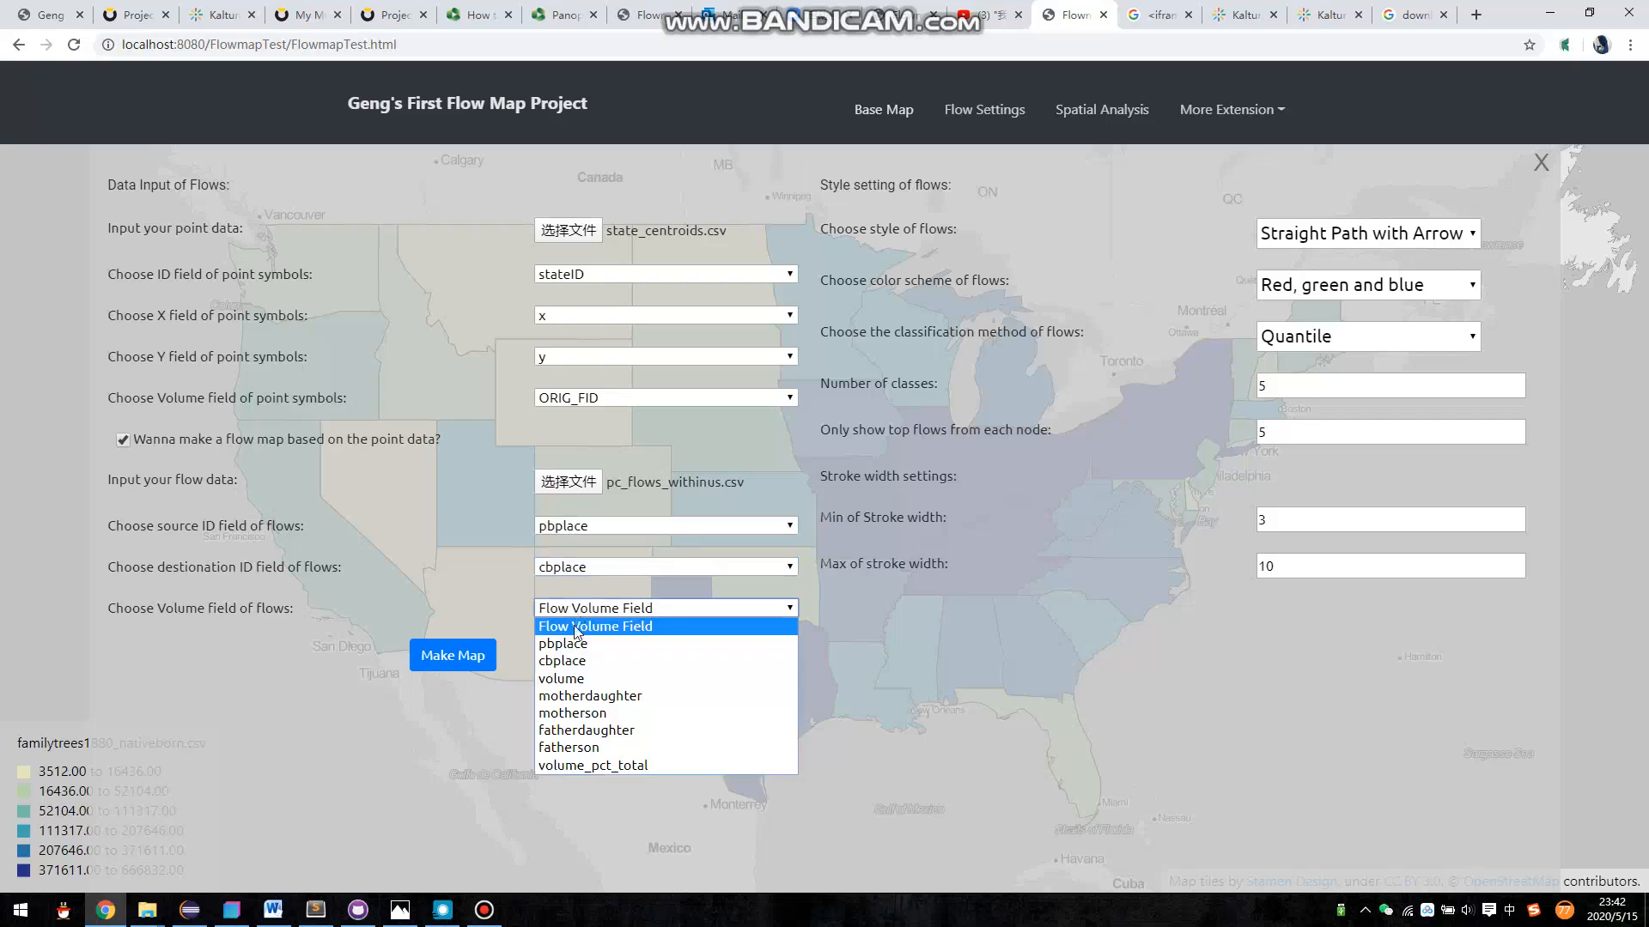
click(571, 680)
click(440, 660)
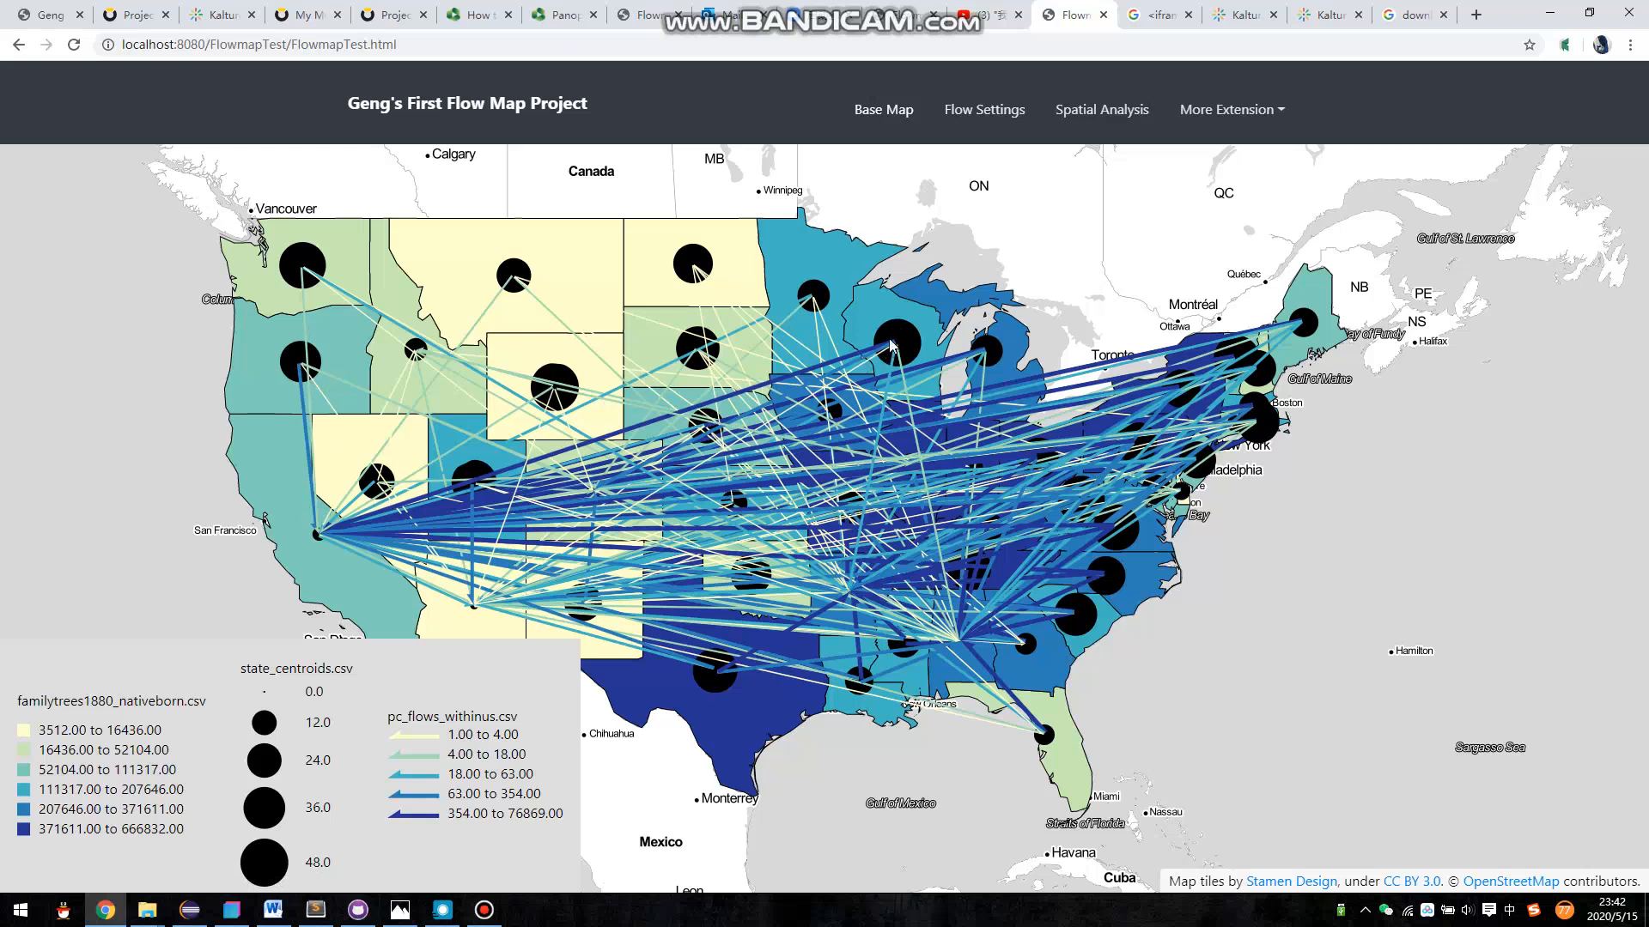
- Change the flow style to Curve Path with Half Arrow and close the flow settings
click(987, 113)
click(1425, 247)
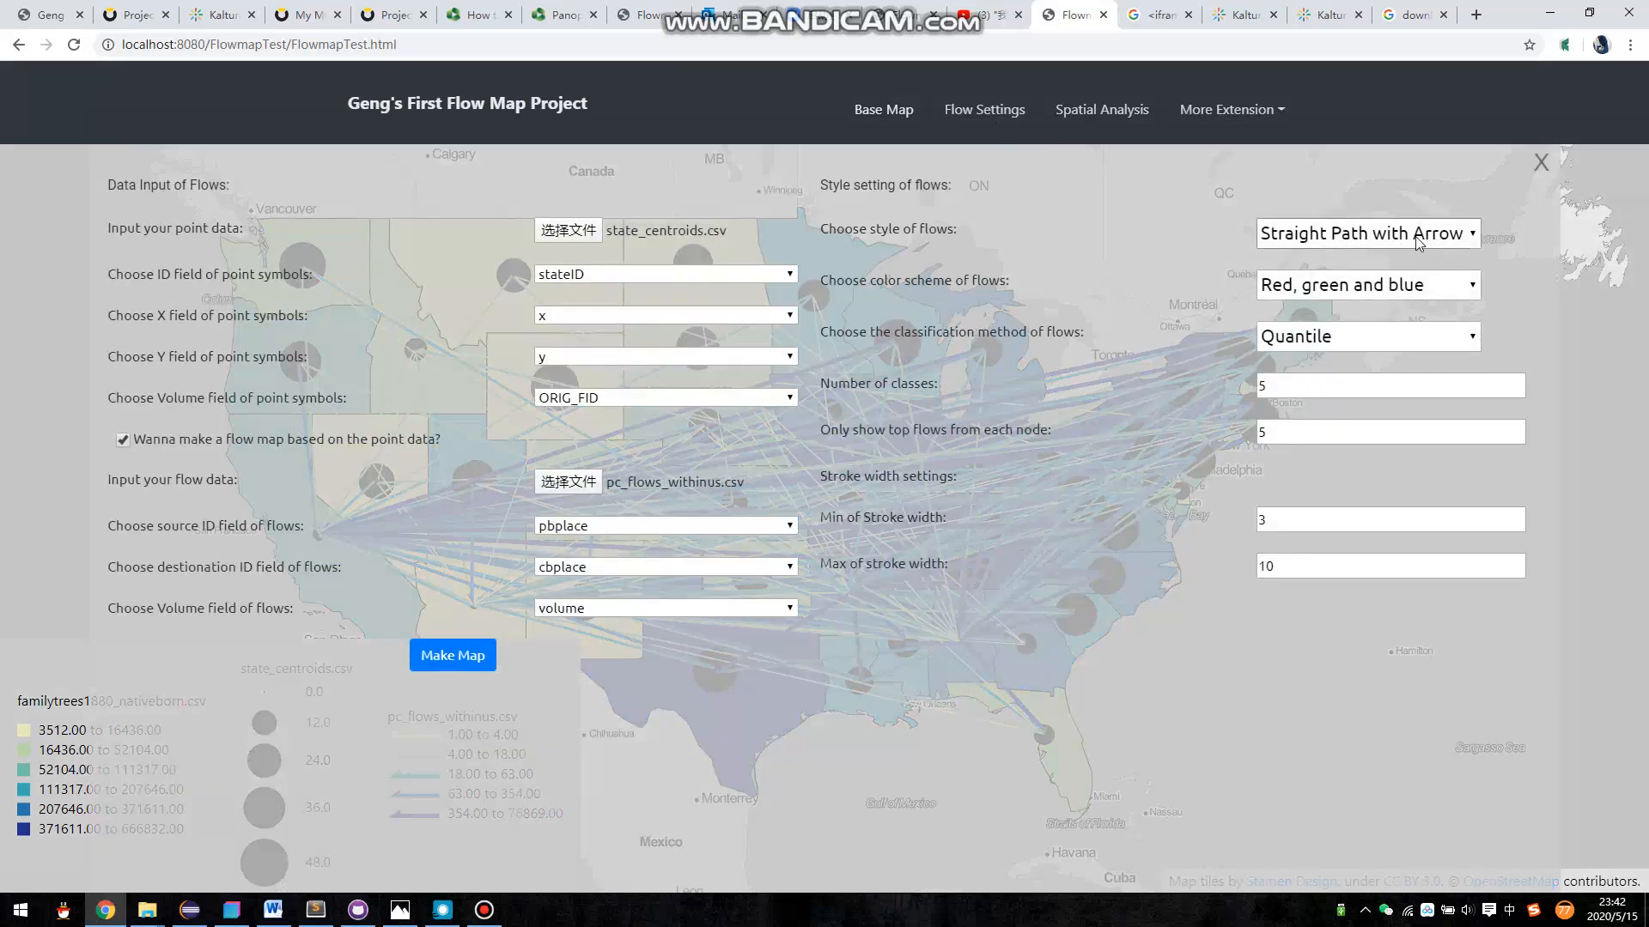
click(1382, 284)
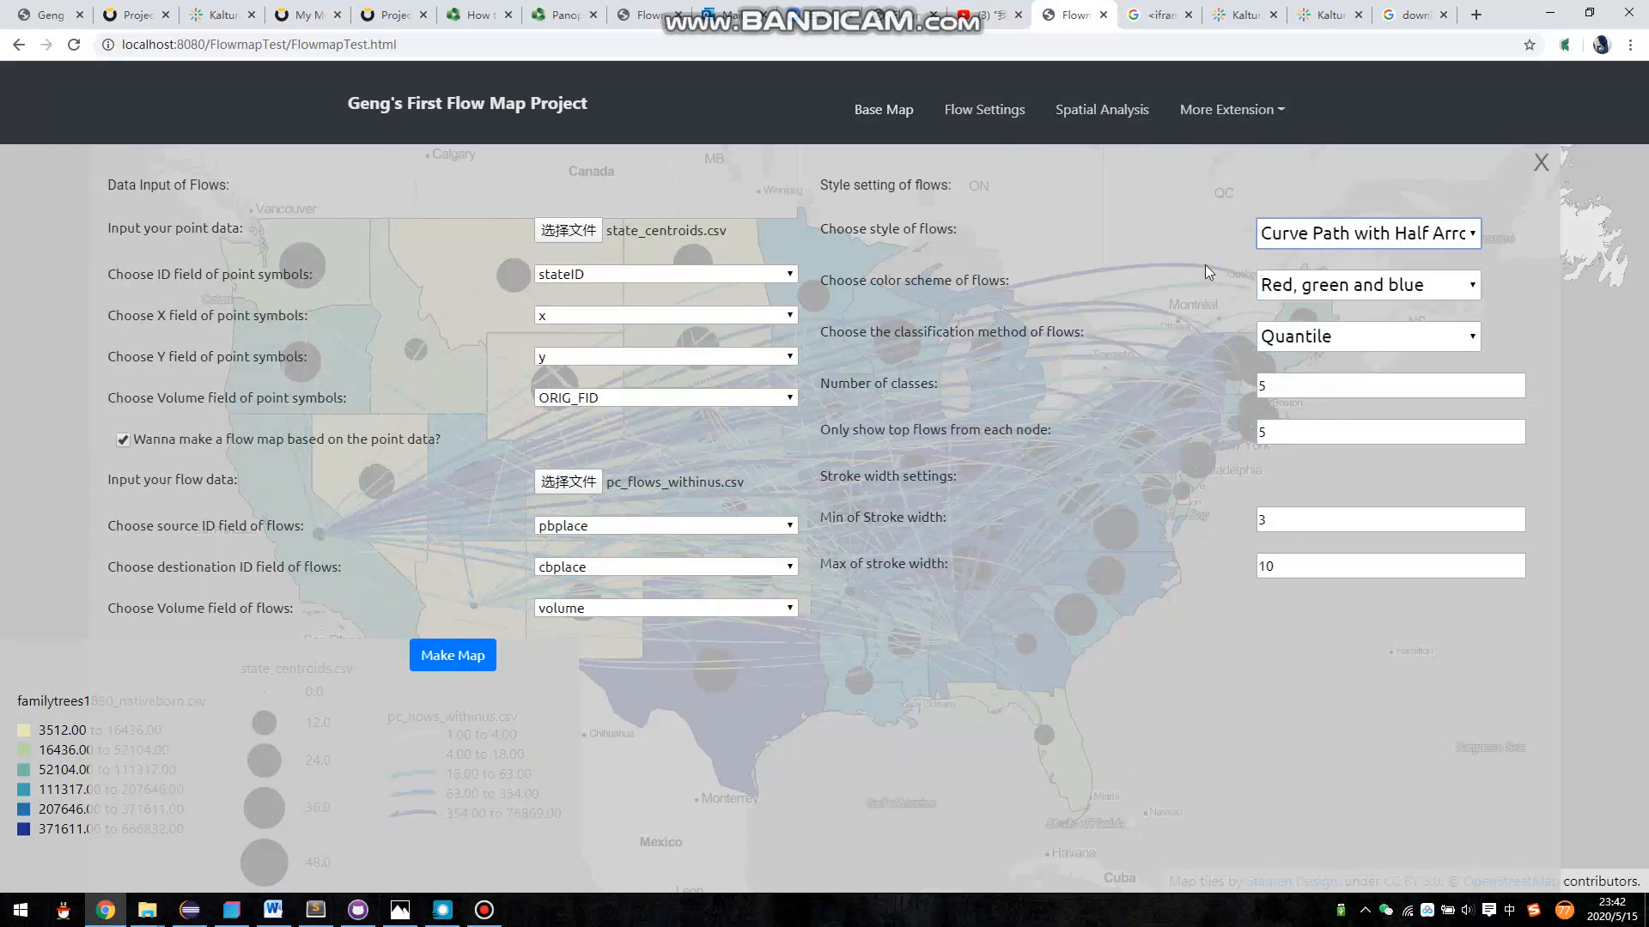
click(1, 519)
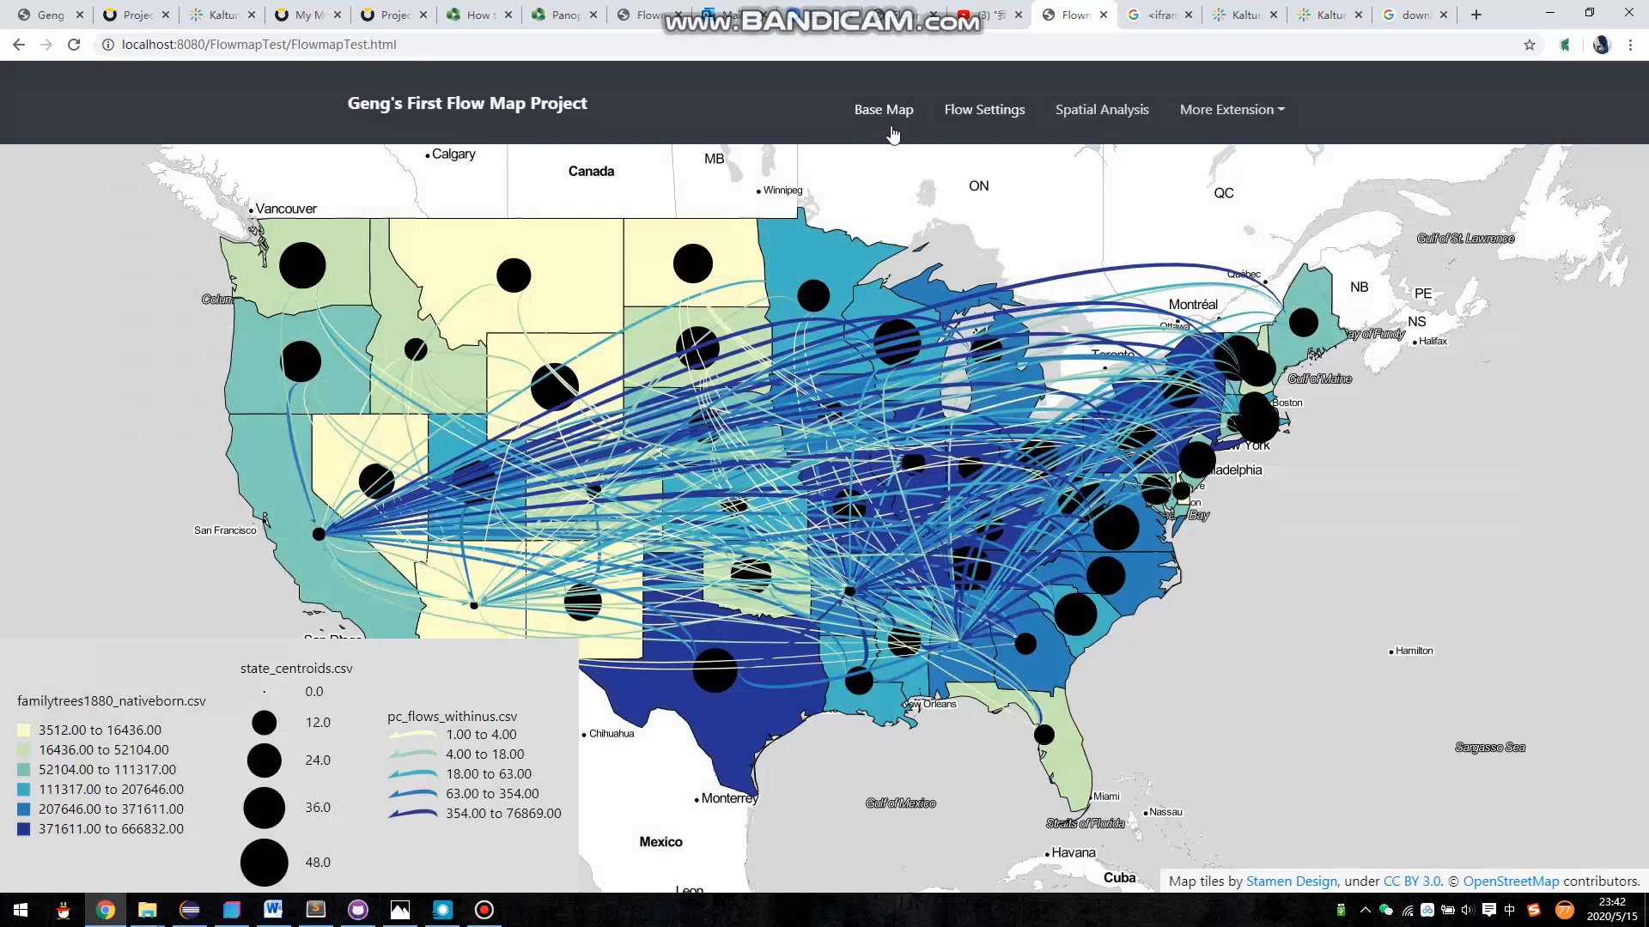
- Try other color schemes for the flows and return to Red, green and blue
click(973, 120)
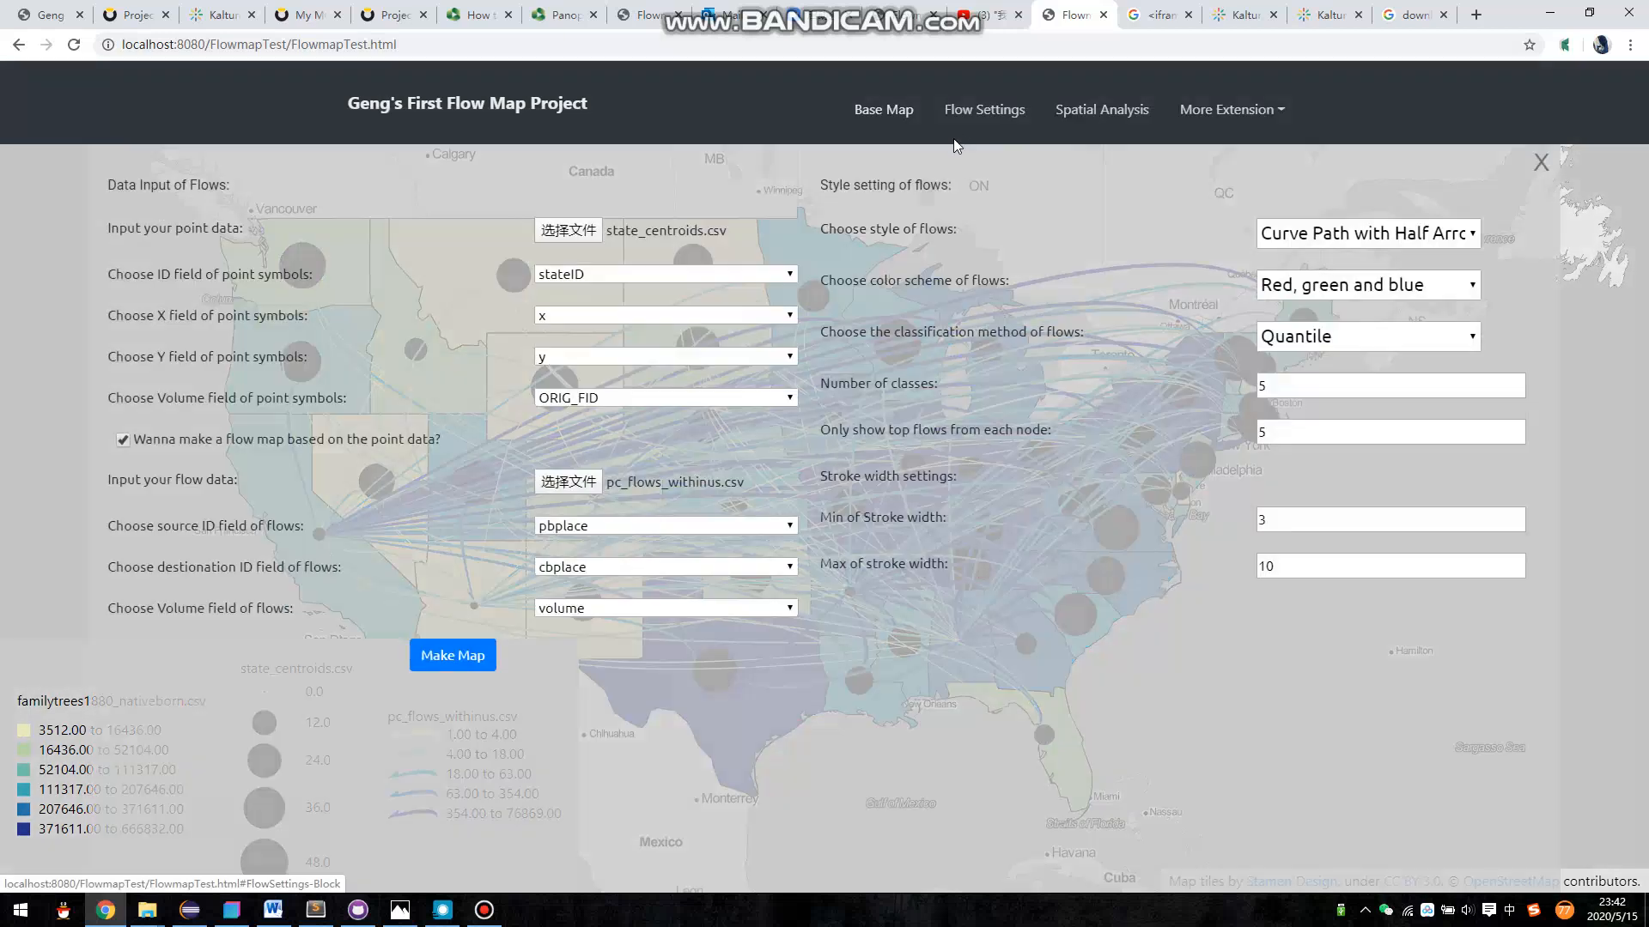
click(1395, 286)
click(1368, 335)
click(1354, 294)
click(1337, 352)
click(1322, 290)
click(1327, 317)
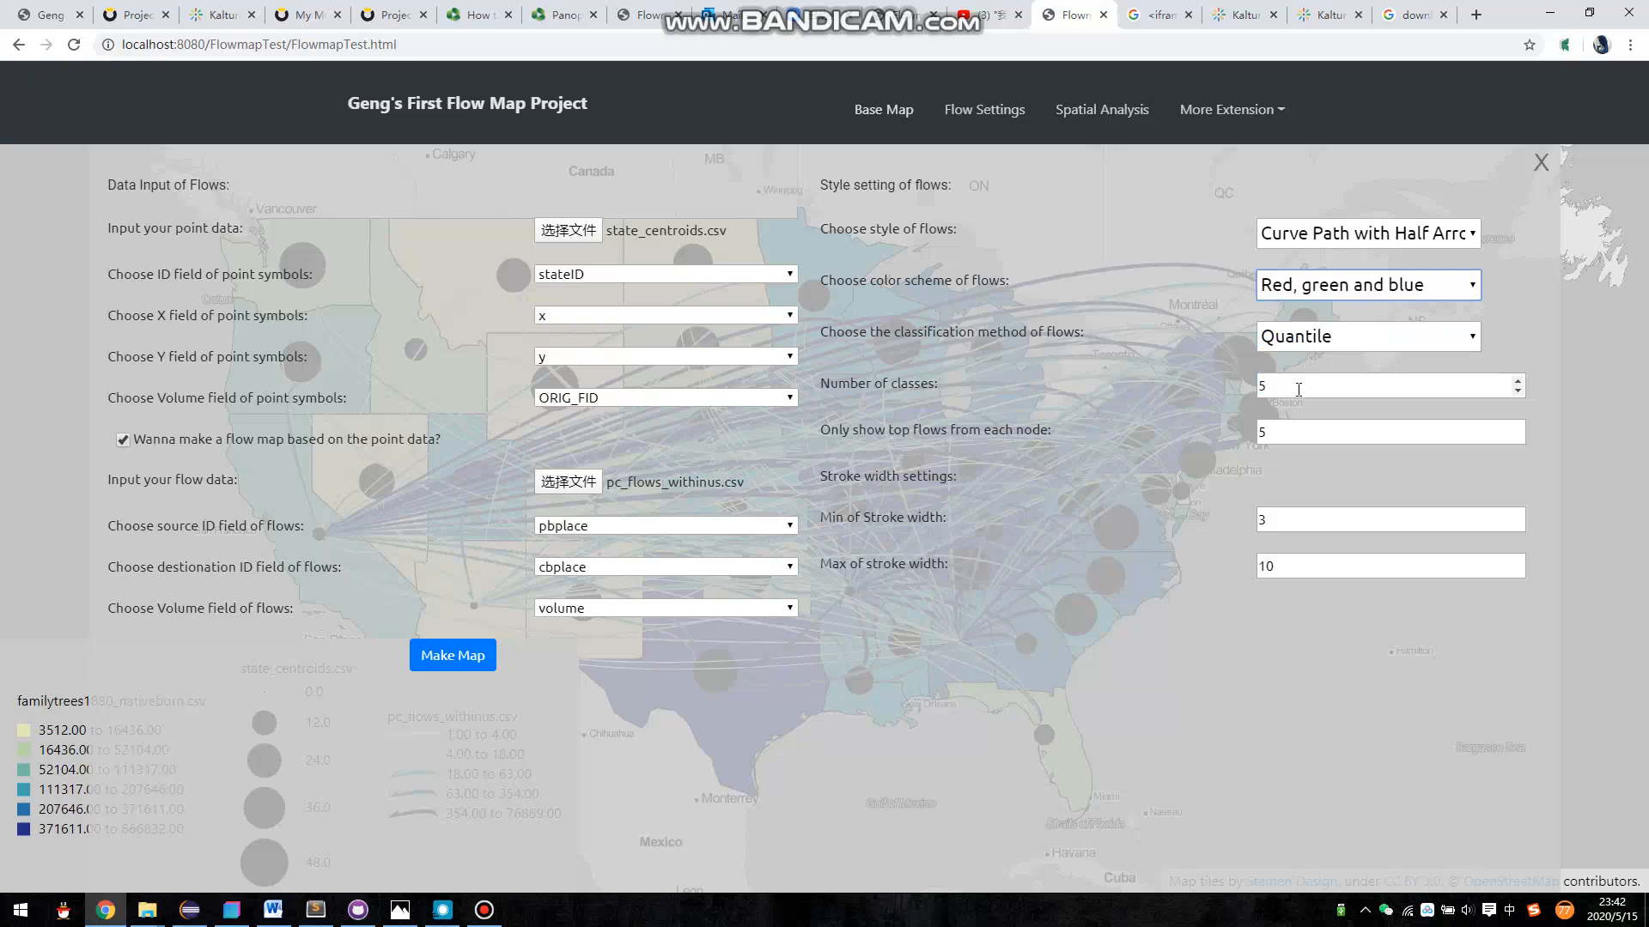
- Set the flows' number of classes to 3 and show only the top 3 flows from each node, and close the settings
click(1517, 390)
click(1517, 391)
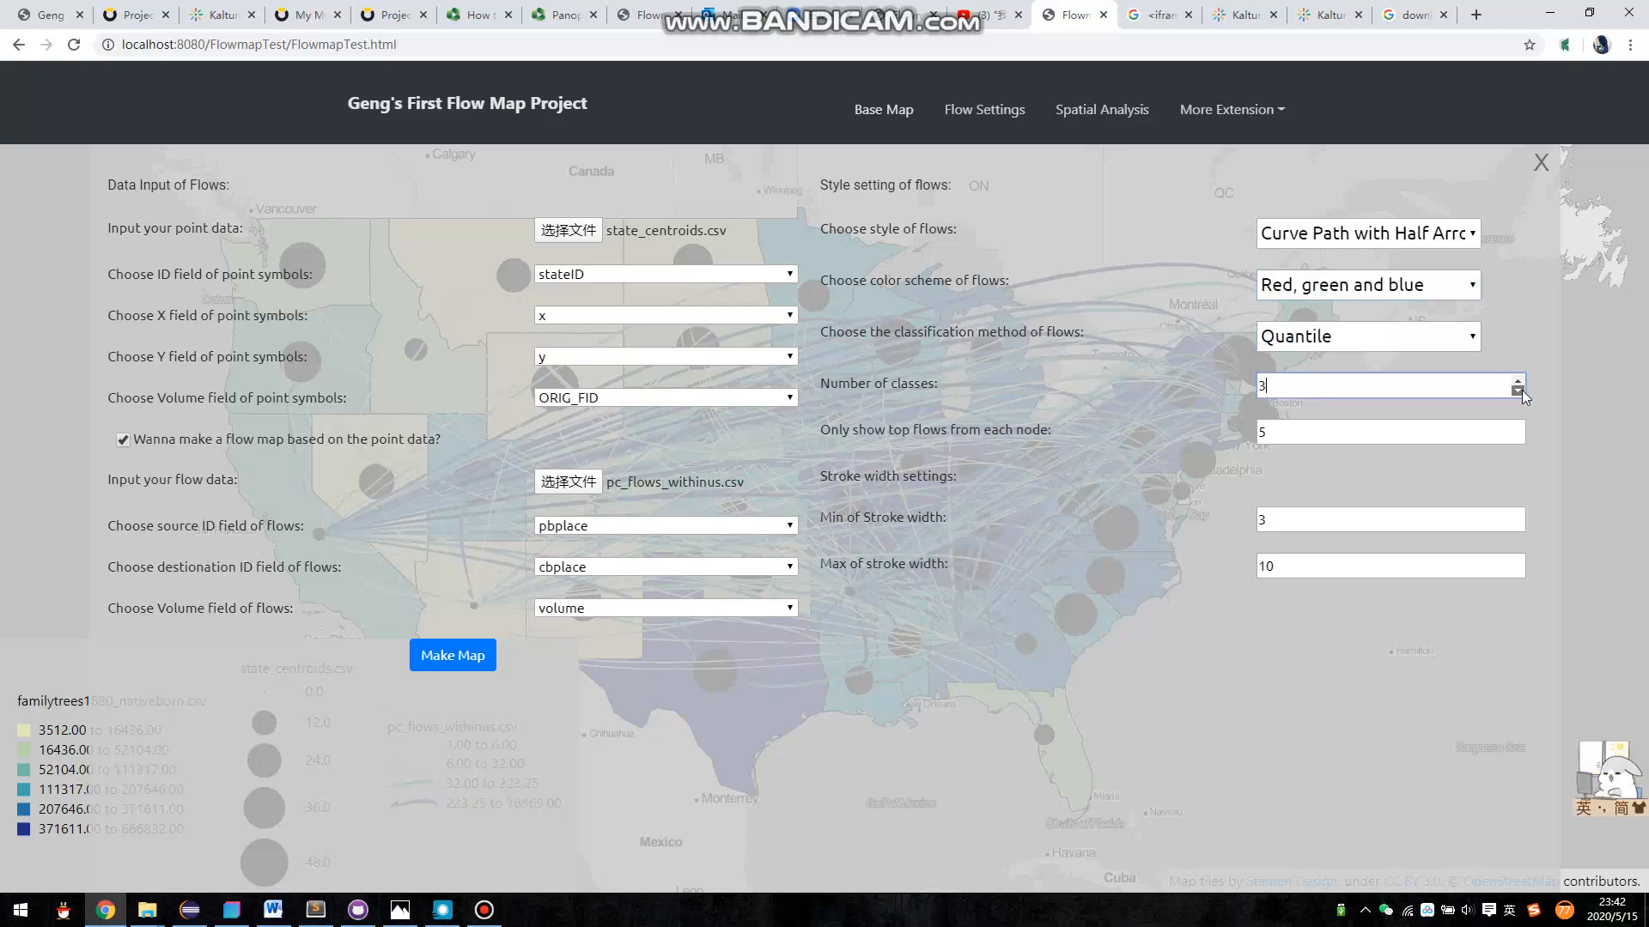
click(1517, 434)
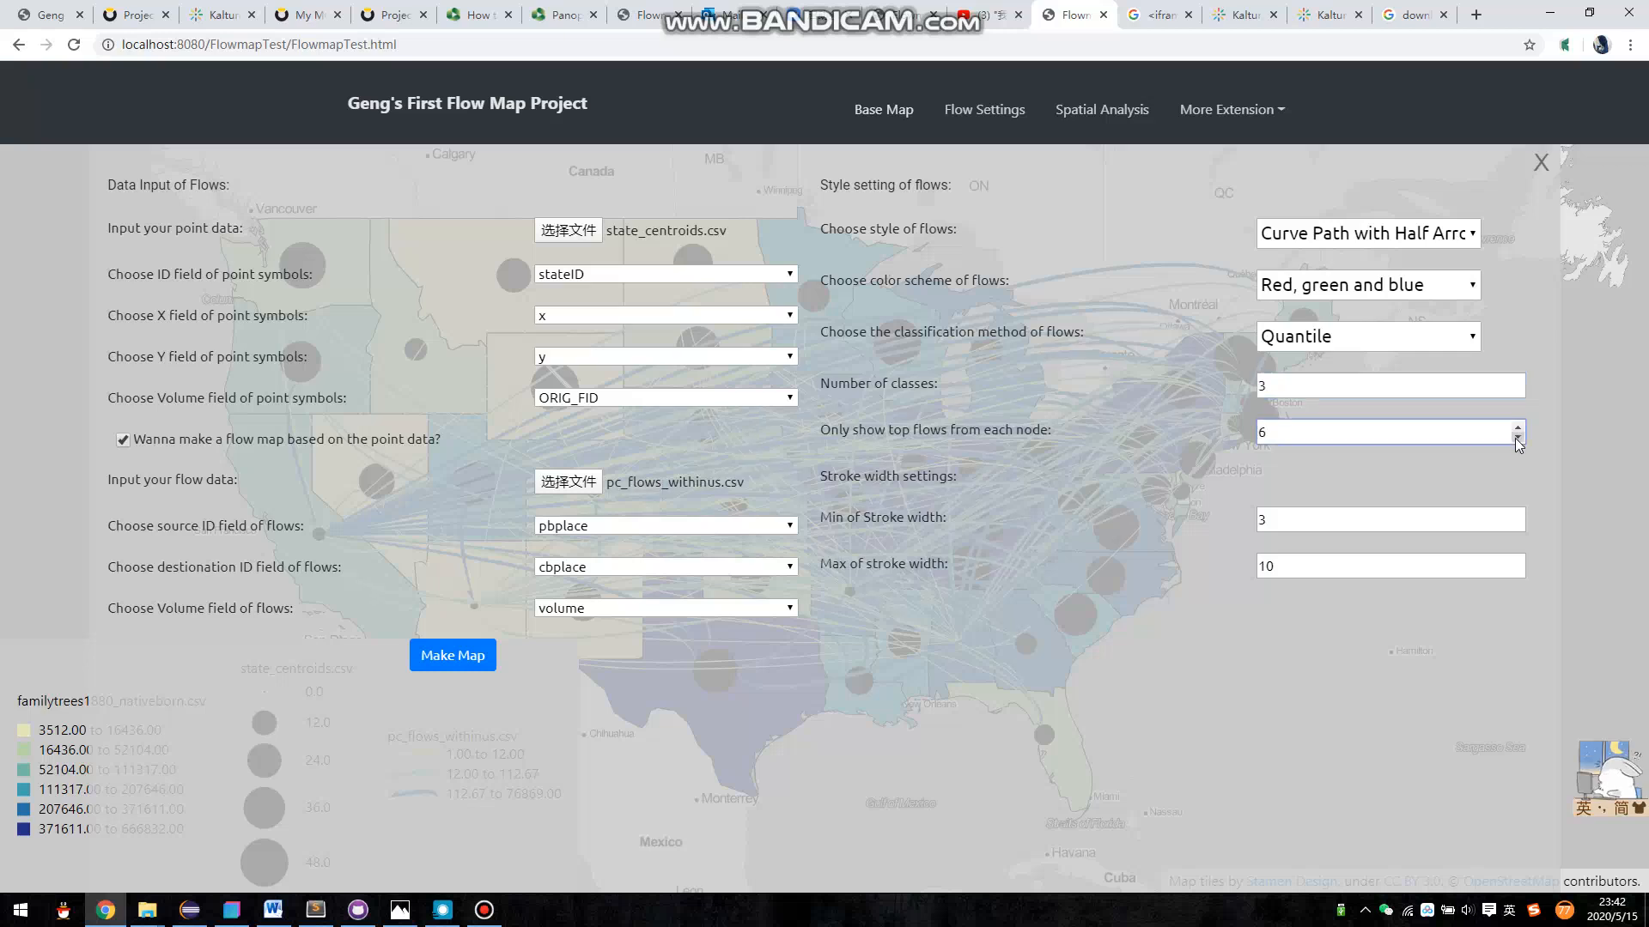
click(1598, 431)
drag(1073, 420, 1130, 384)
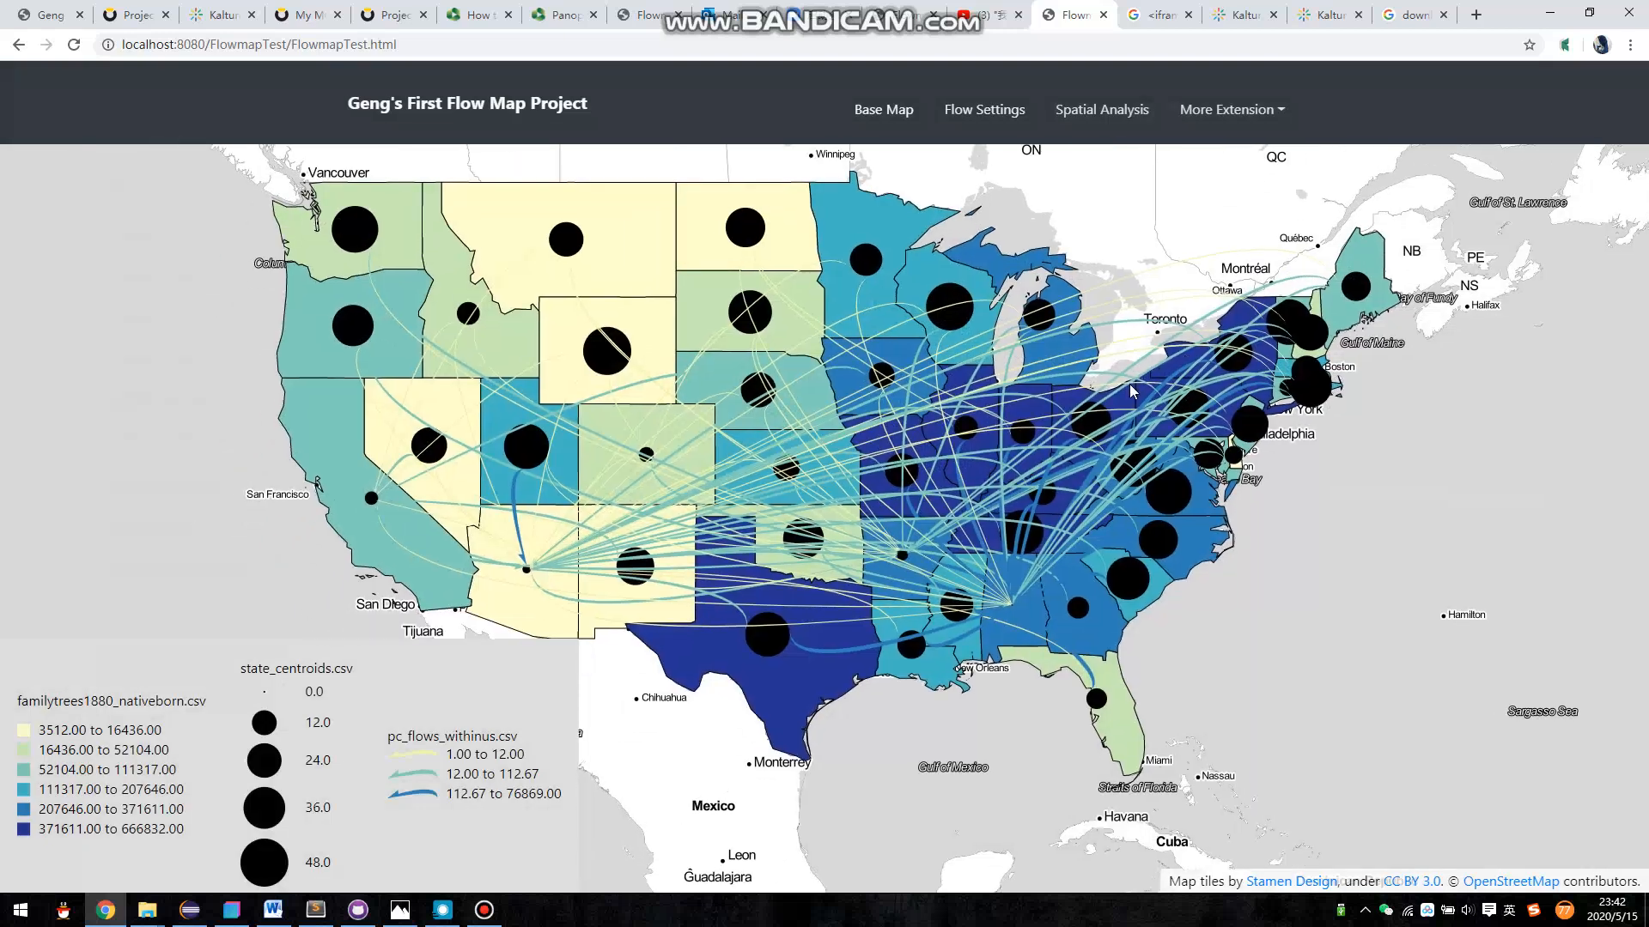
- Reopen the flow settings and try other limits for the top flows from each node, returning to 3
click(1021, 129)
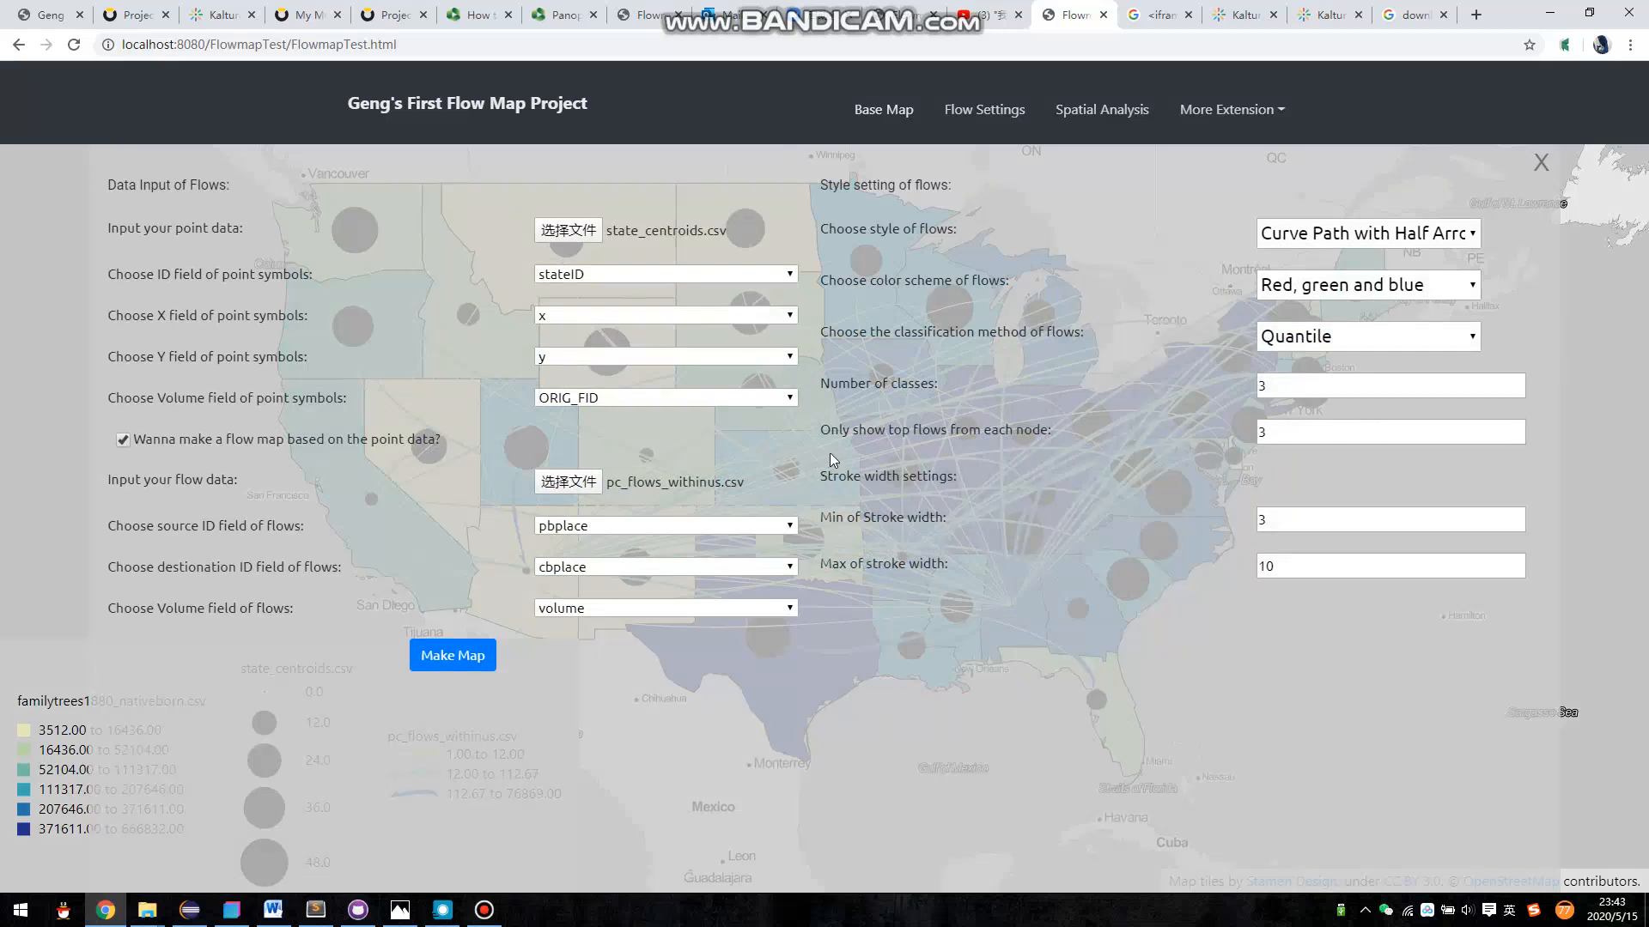
double_click(1262, 432)
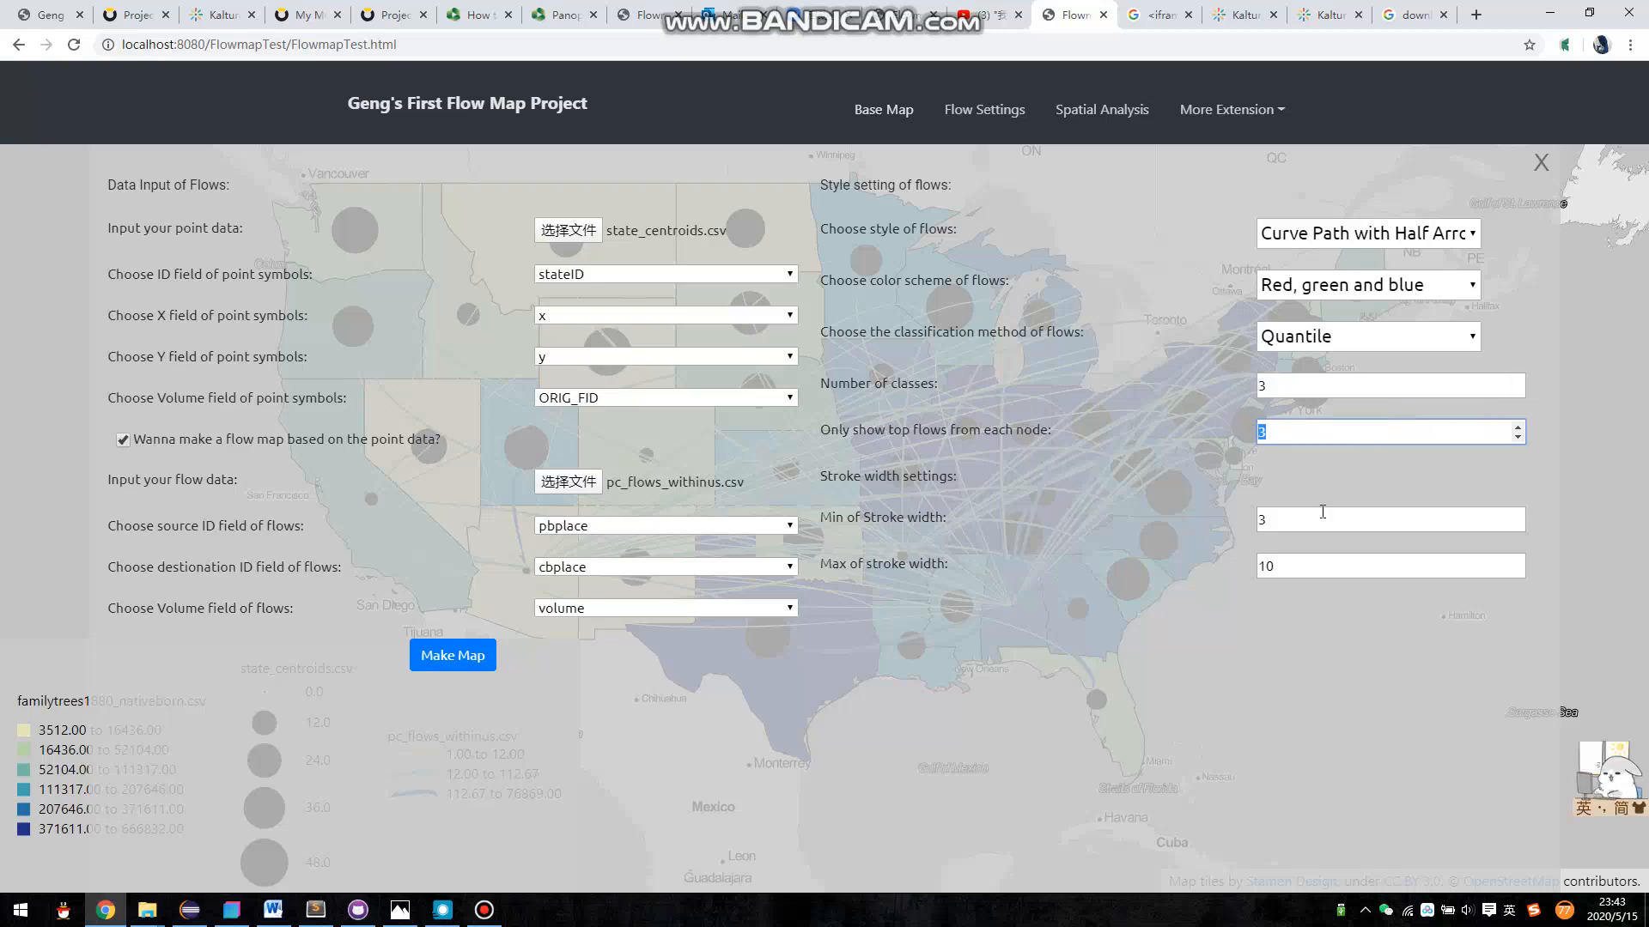
click(1290, 431)
click(1516, 428)
click(1516, 427)
click(1518, 437)
click(1518, 437)
drag(1288, 435, 1208, 444)
- Set the flows' maximum stroke width to 13 and minimum stroke width to 10
click(1288, 521)
click(1297, 558)
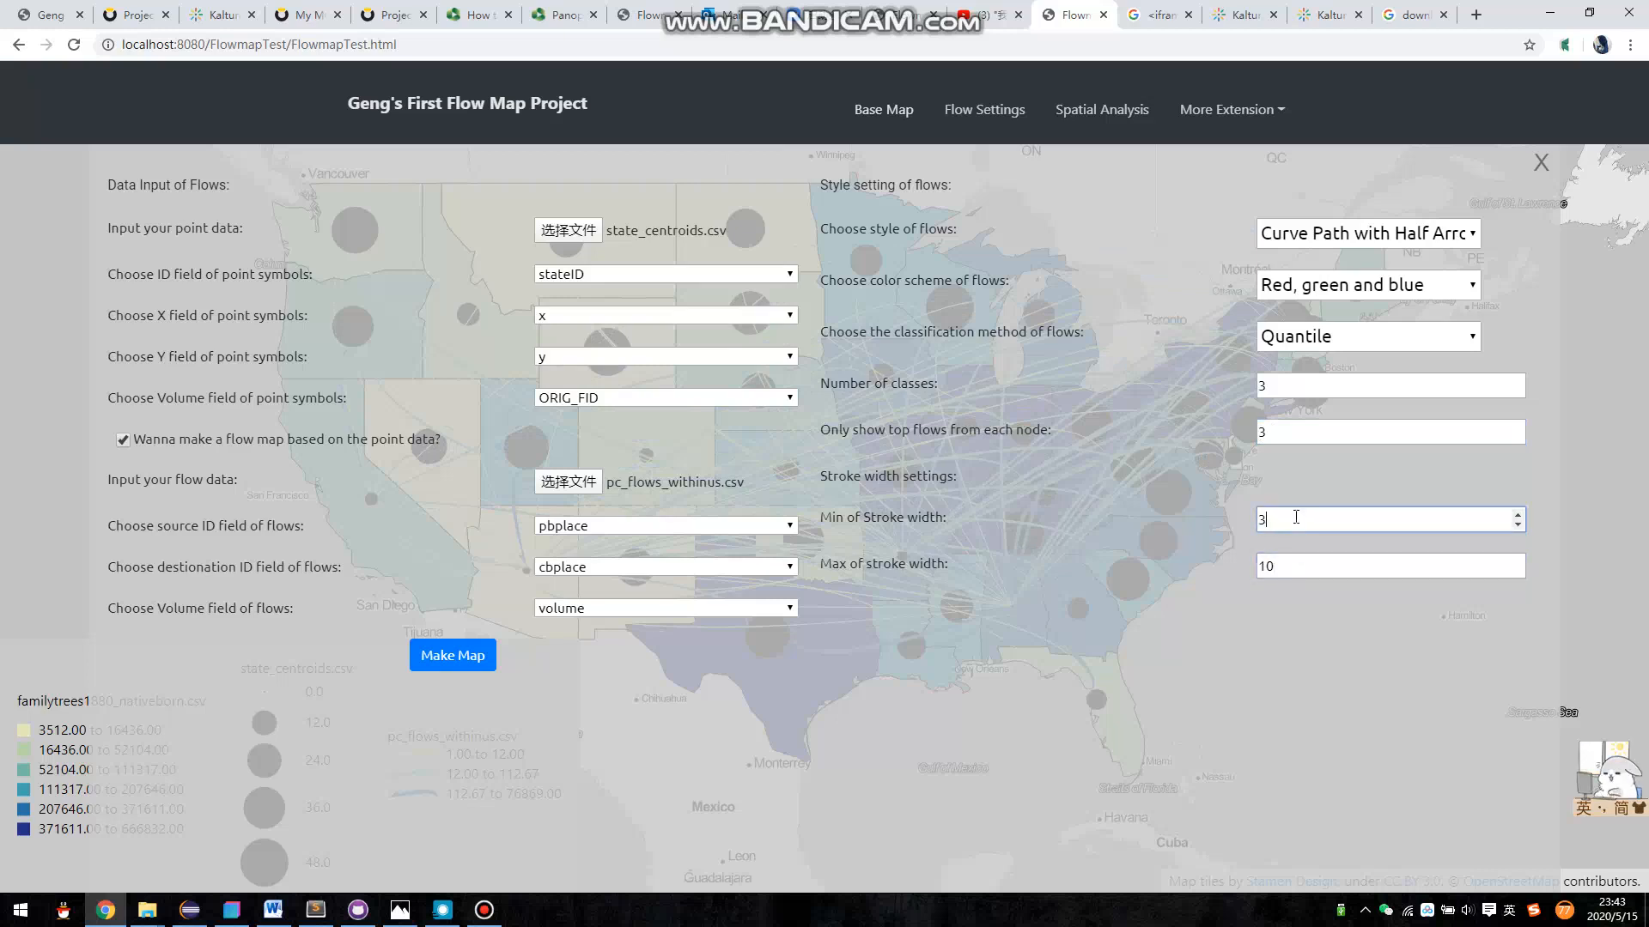
click(1314, 566)
click(1518, 559)
click(1518, 559)
click(1518, 559)
click(1517, 520)
click(1517, 516)
click(1518, 516)
click(1517, 516)
click(1517, 516)
click(1517, 516)
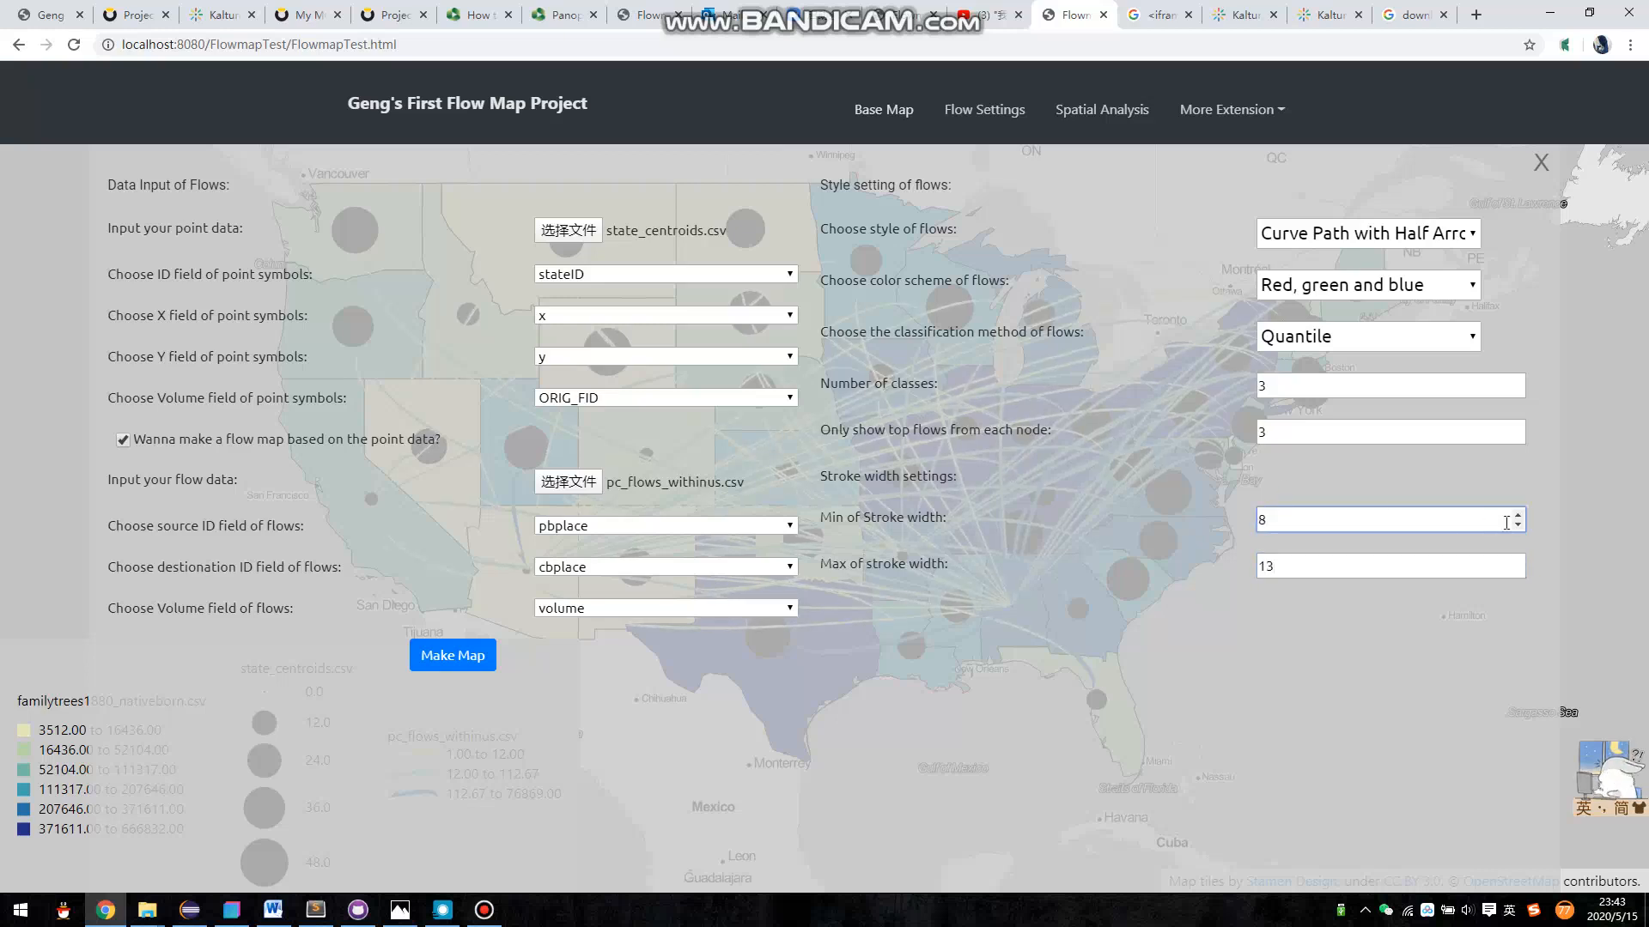
click(1518, 515)
click(1517, 515)
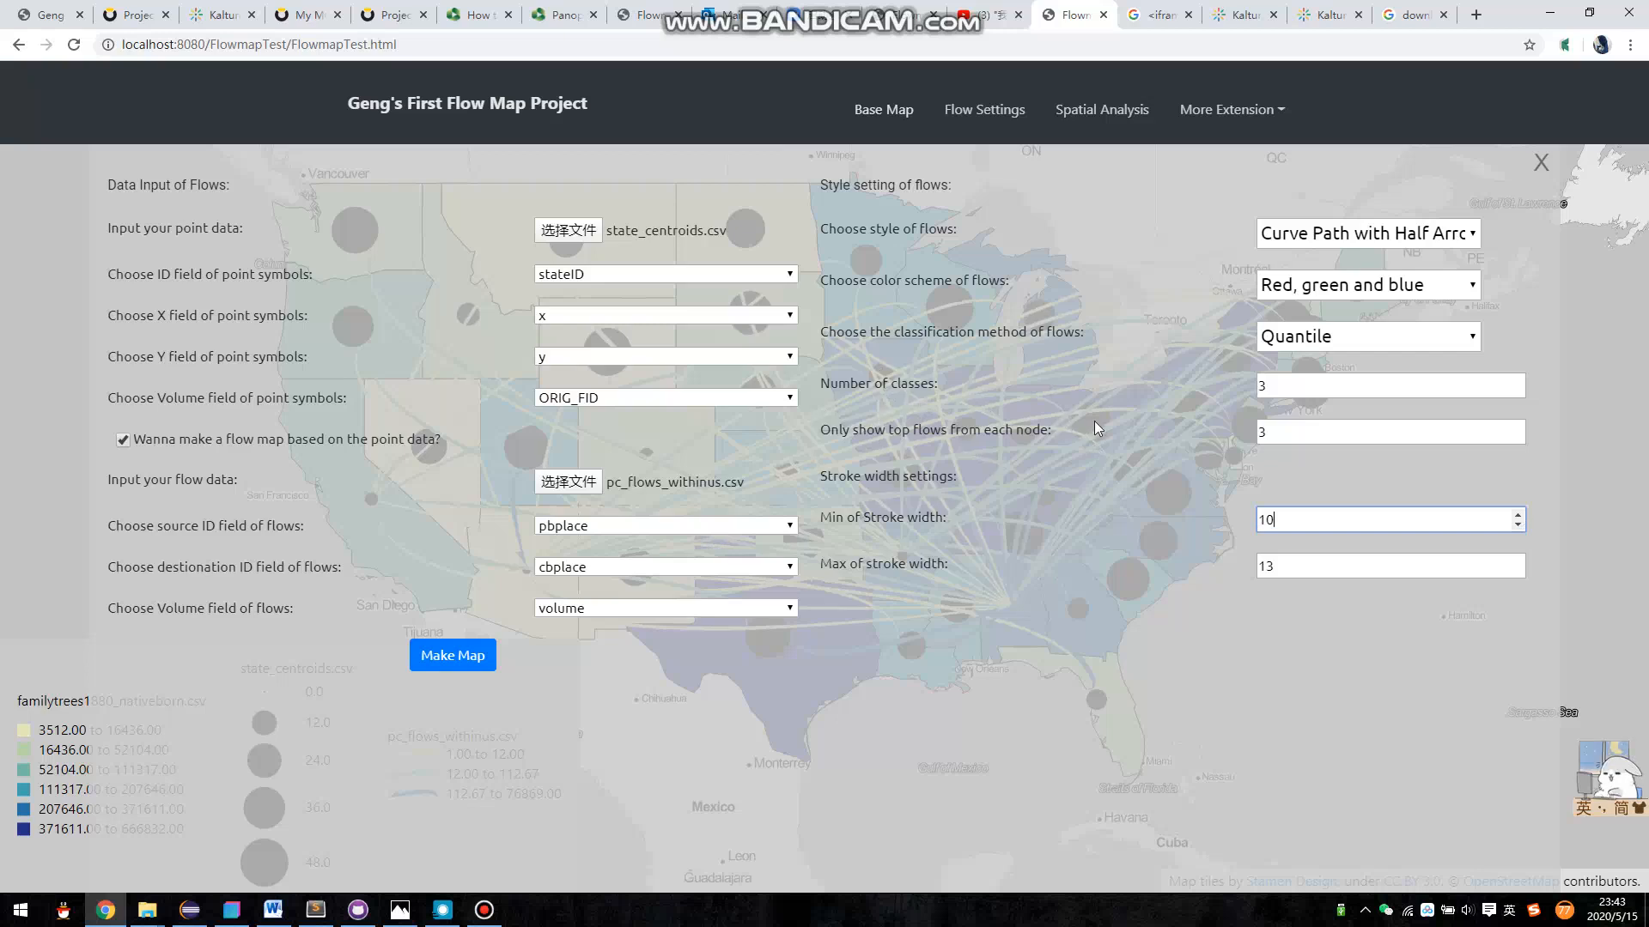
- Run the spatial analysis on states_latlon.json to count its features, and dismiss the result
click(1091, 115)
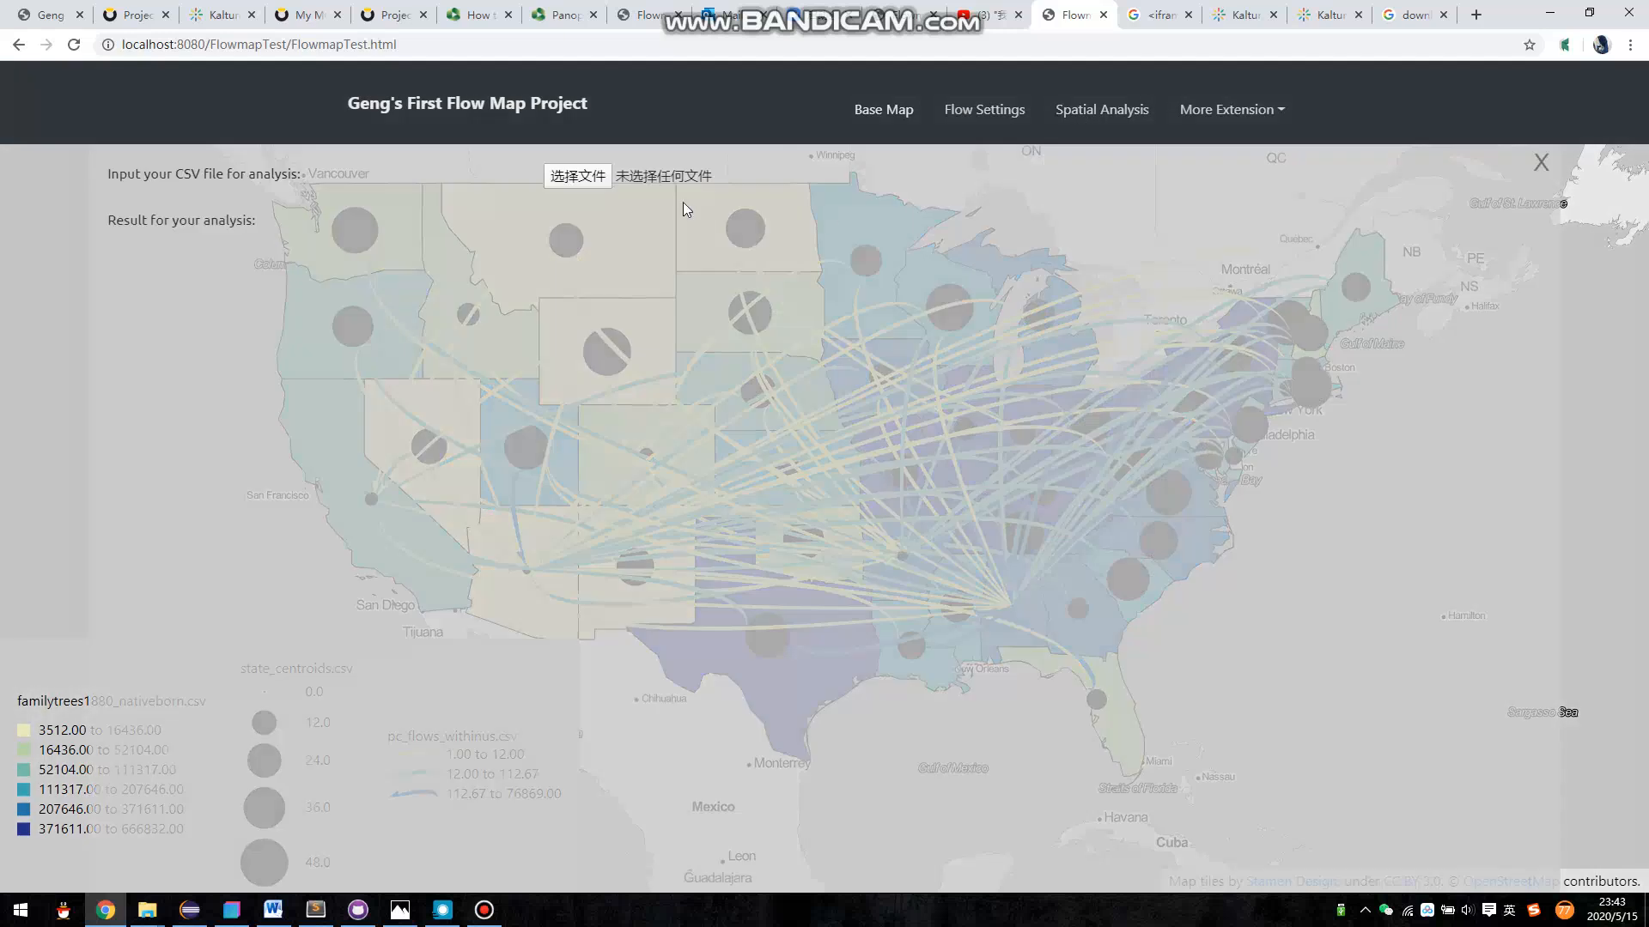
click(592, 176)
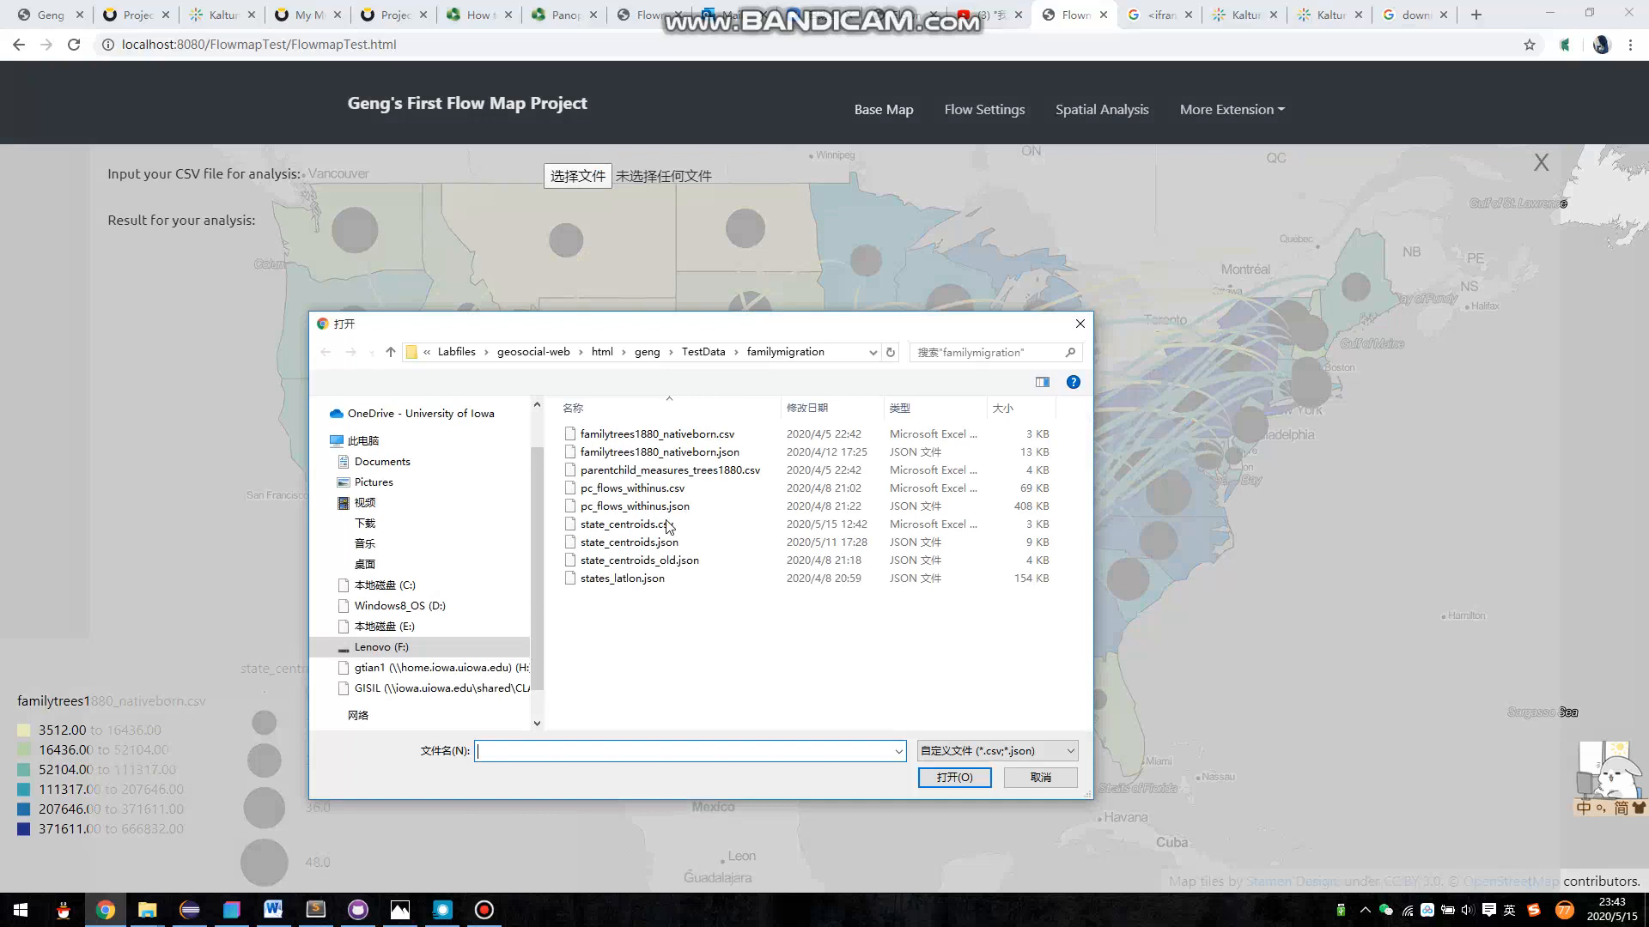
double_click(631, 579)
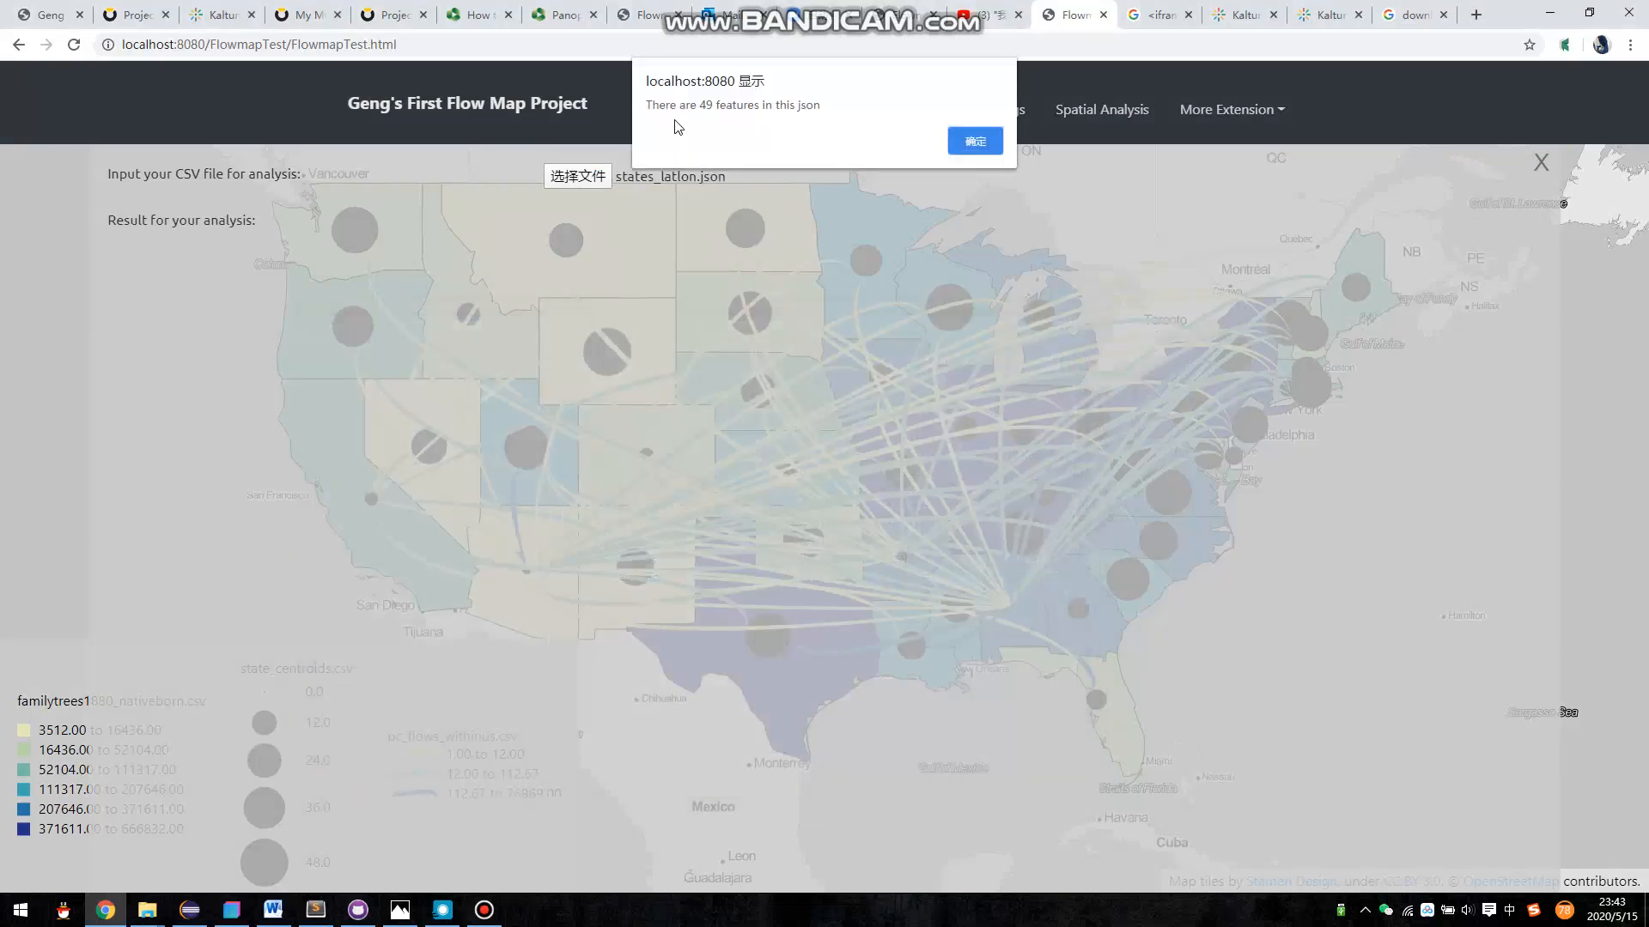
drag(670, 105, 767, 106)
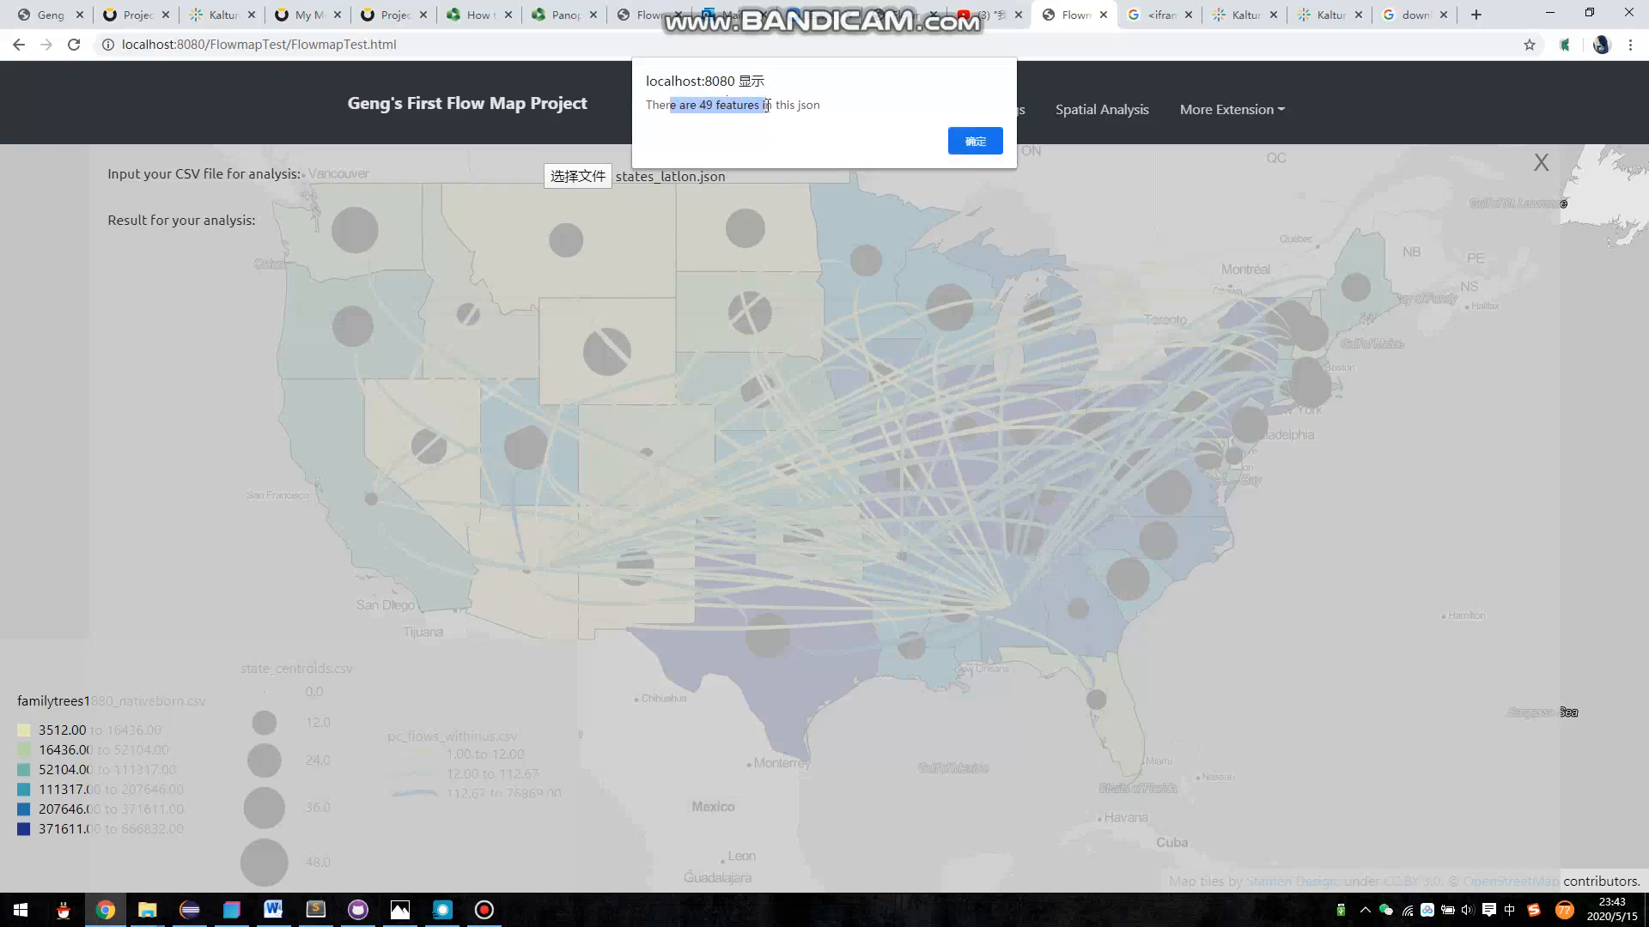
click(965, 138)
- Run the spatial analysis on familytrees1880_nativeborn.csv to total its residence values, and dismiss the result
click(648, 188)
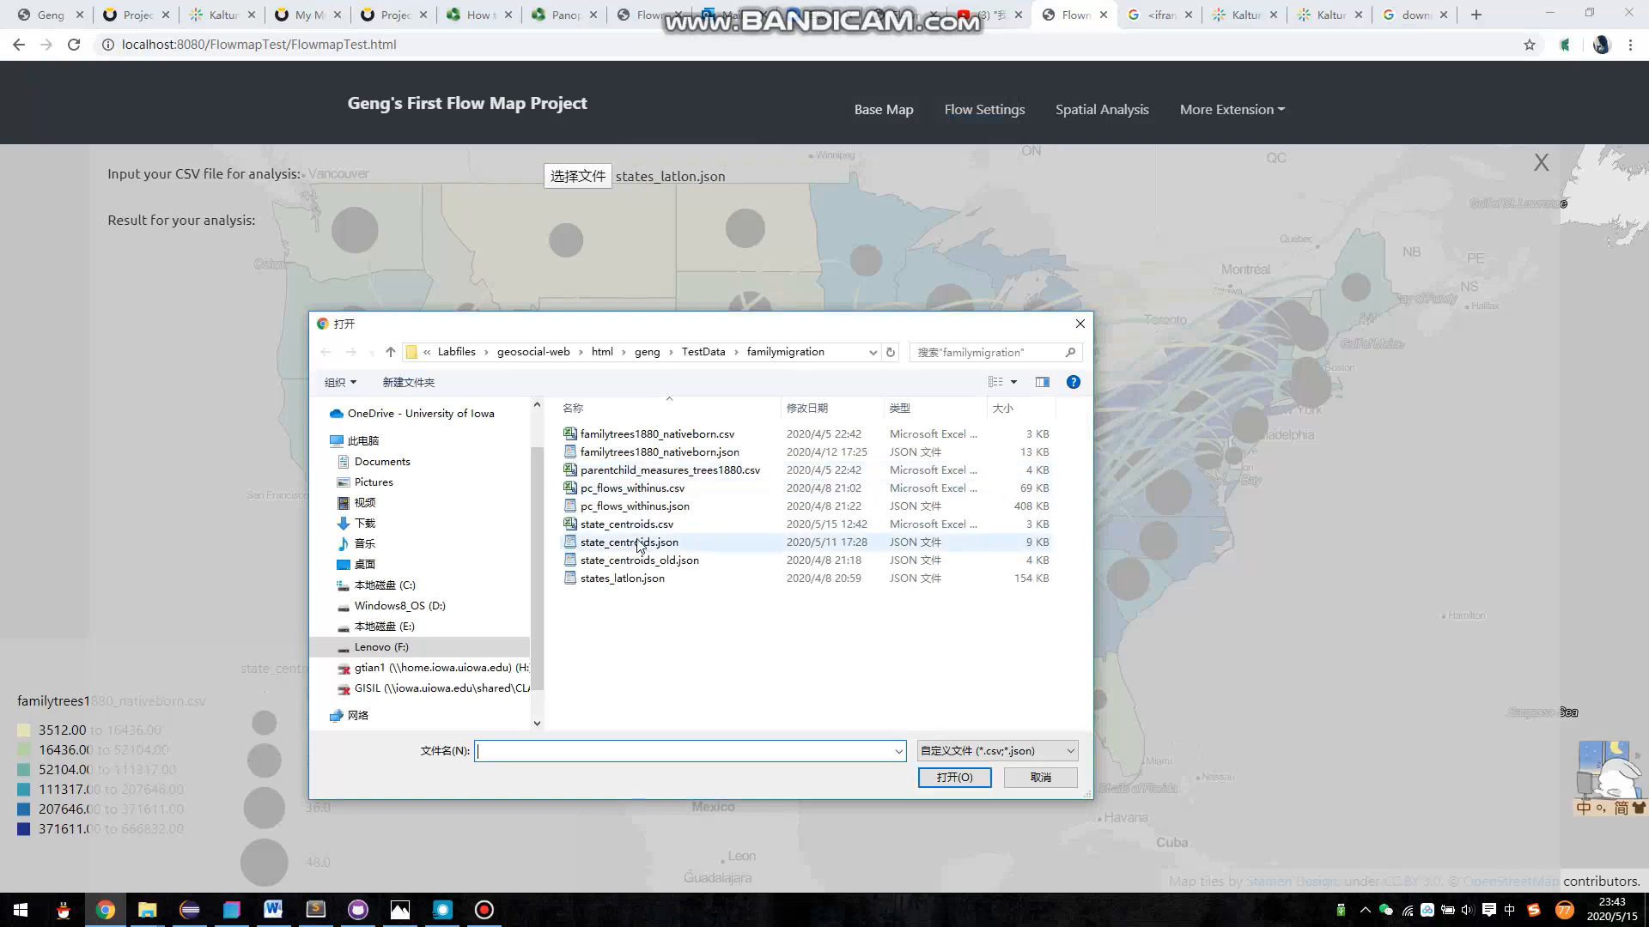
double_click(678, 435)
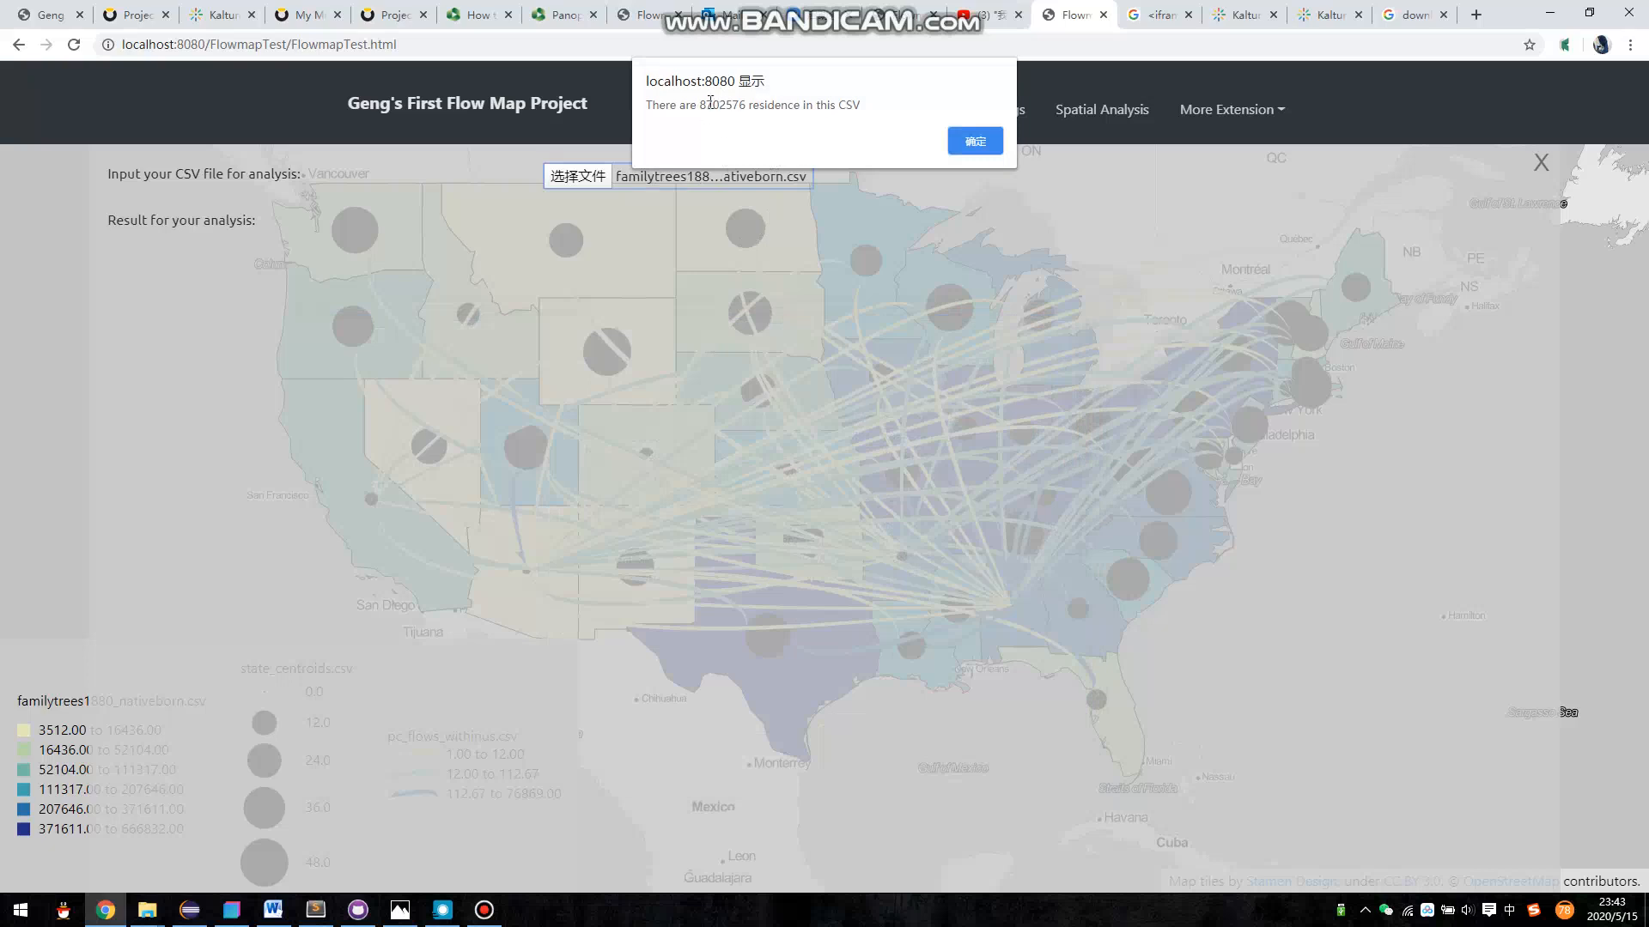
click(964, 140)
click(477, 914)
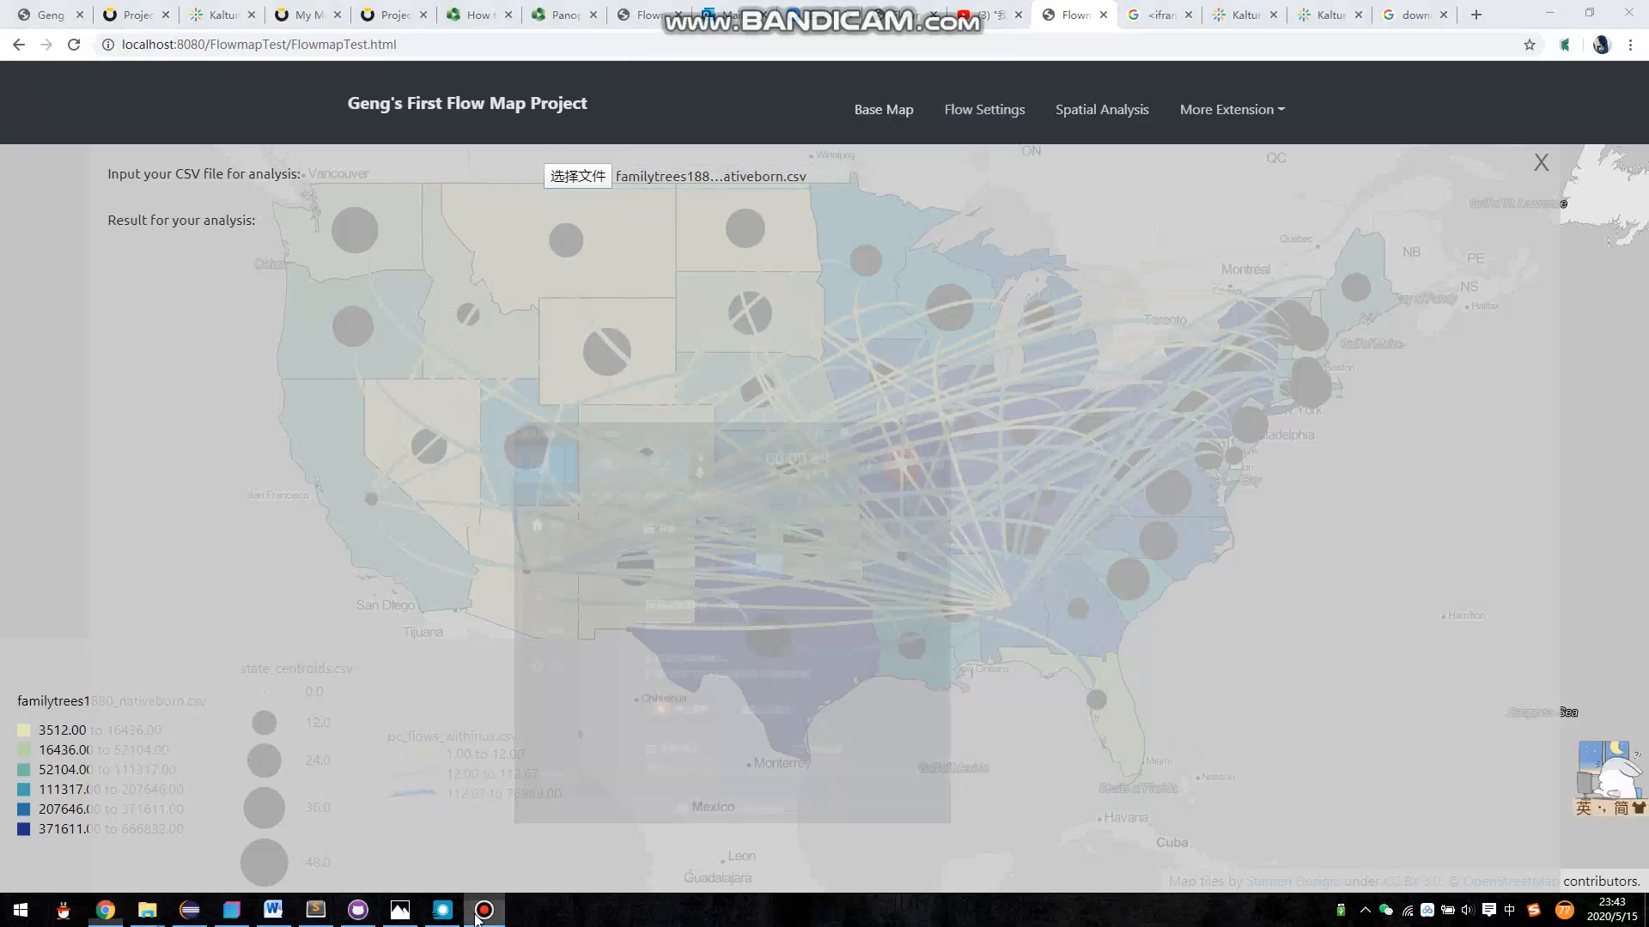
click(477, 913)
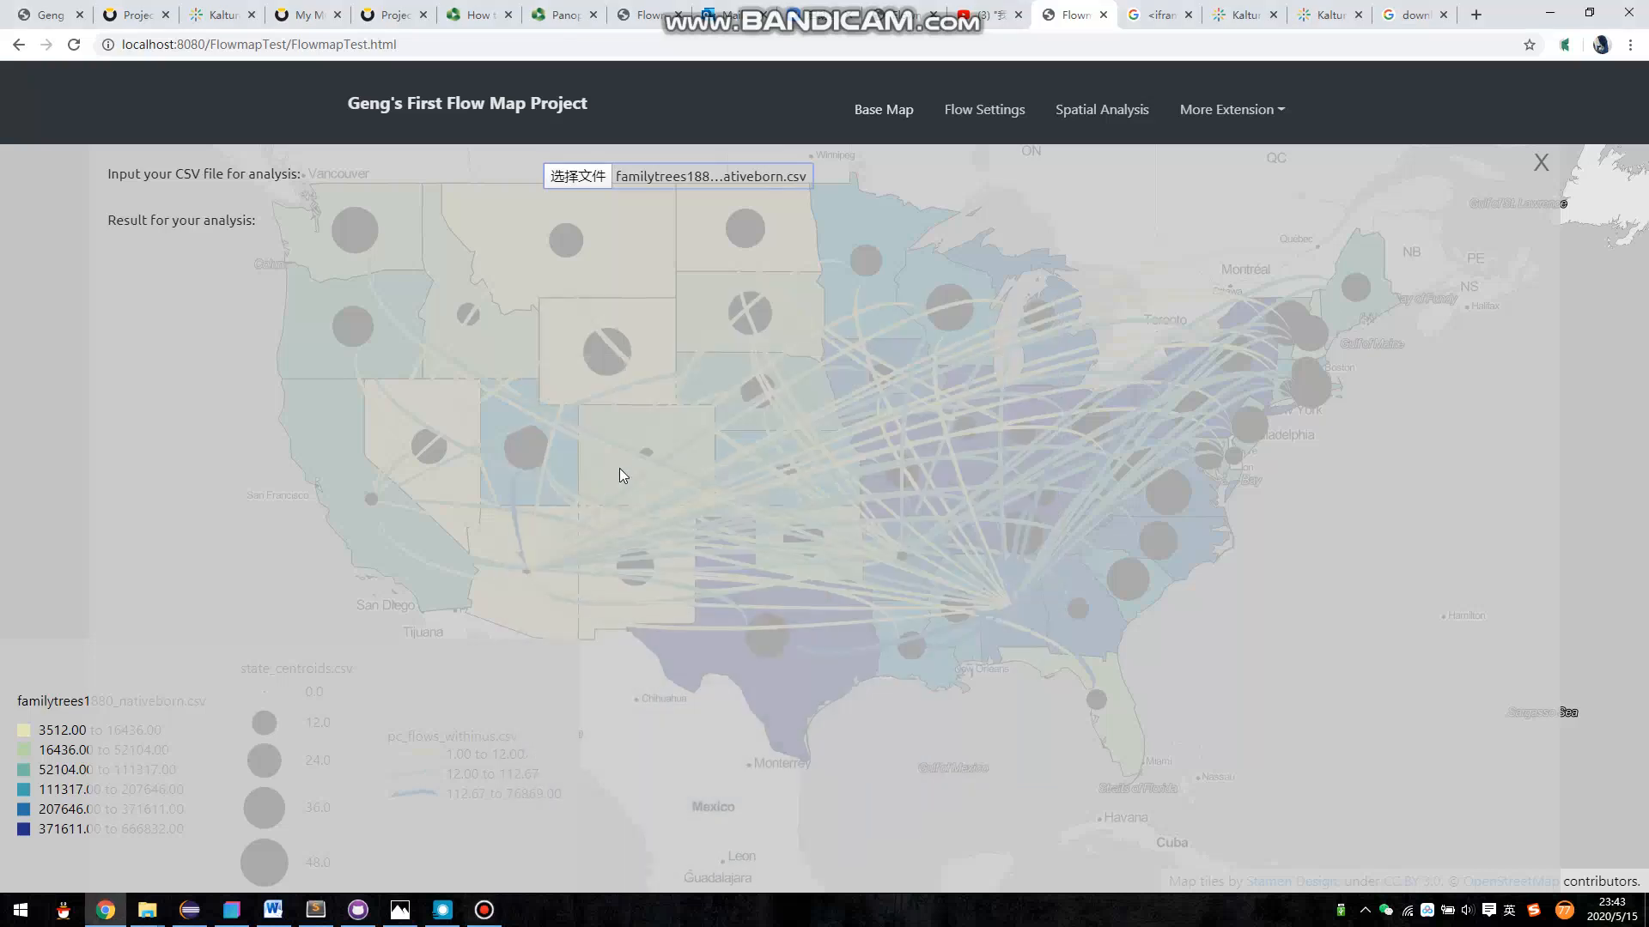
click(1, 517)
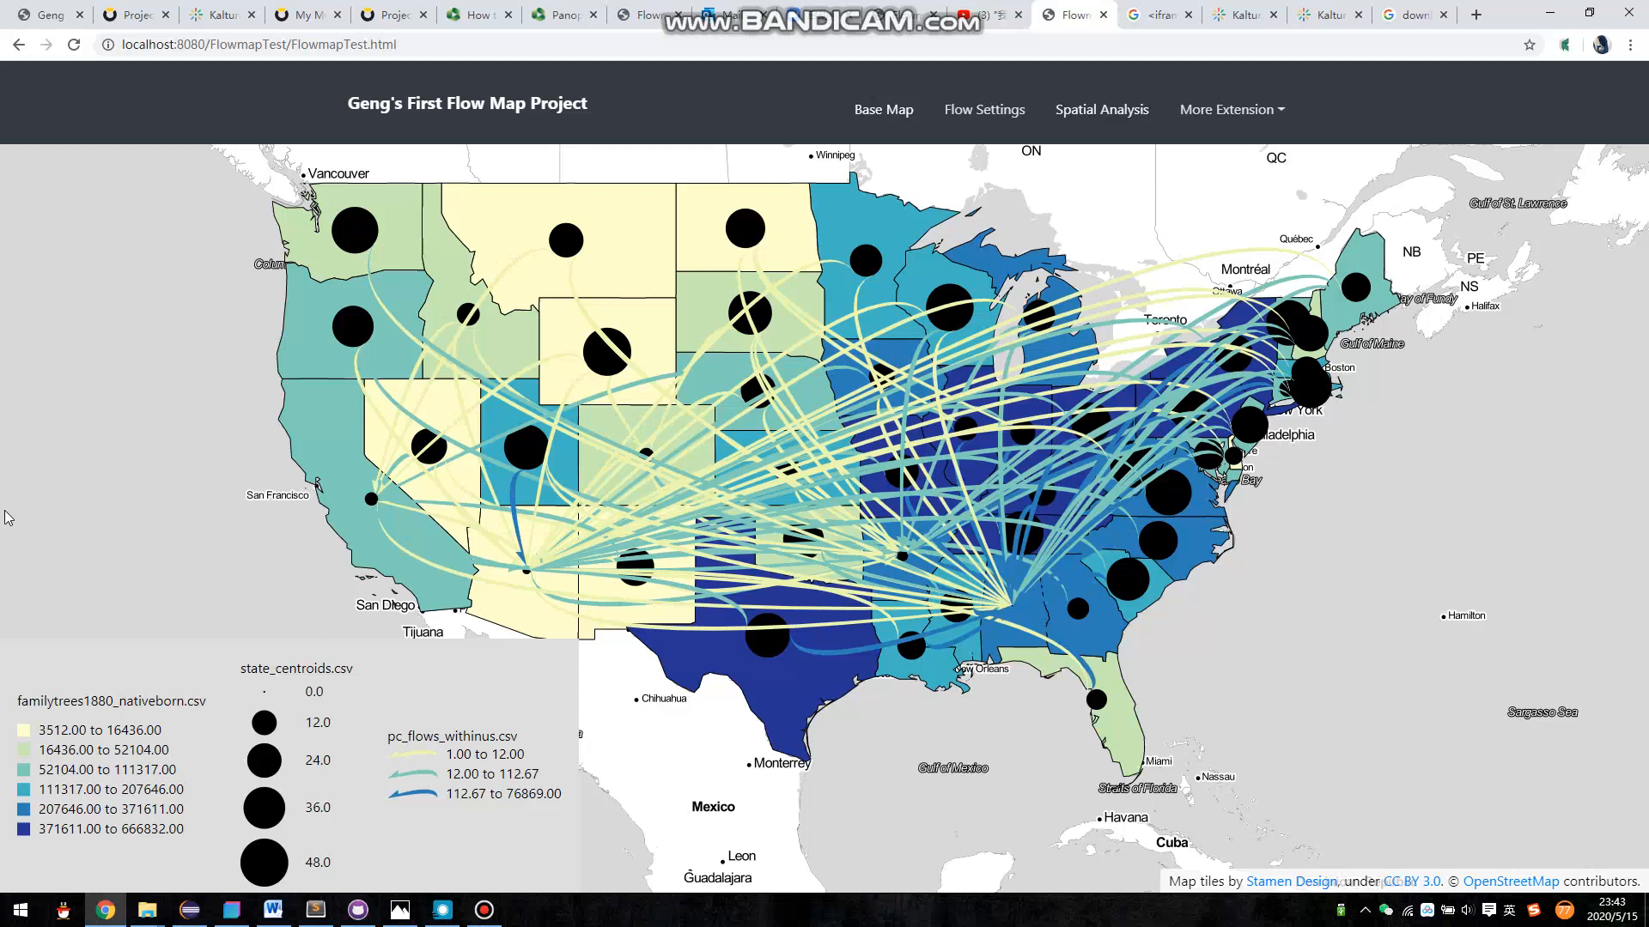
click(1218, 121)
click(1219, 121)
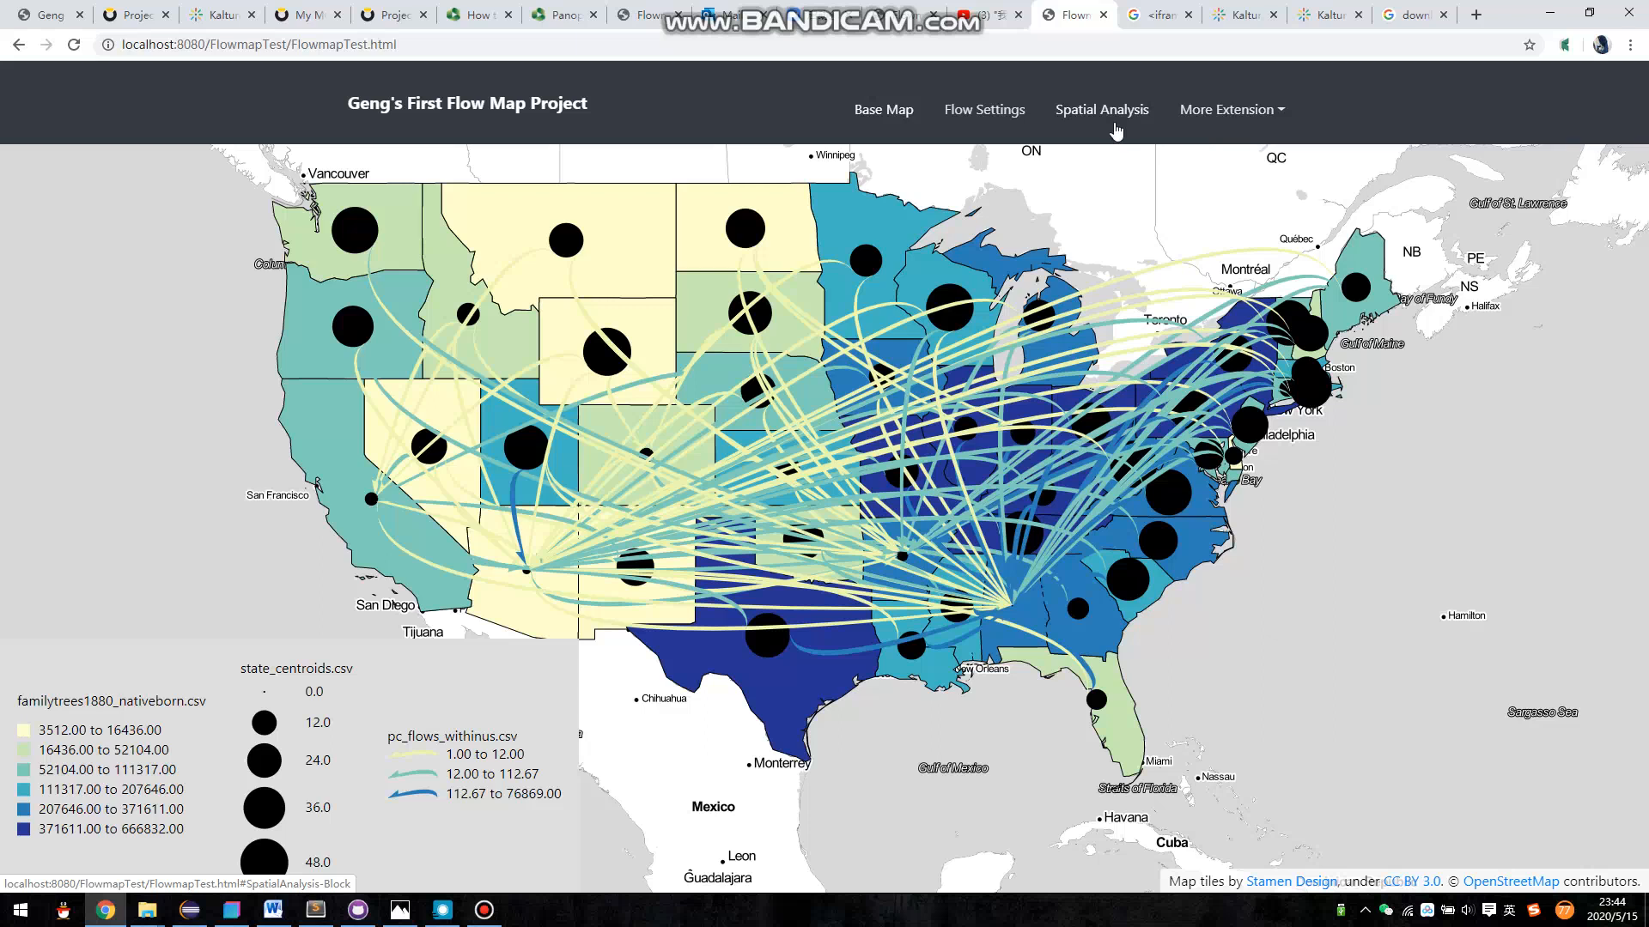
- Review the flow settings, including the classification method options, and the base map settings, and close them without changes
click(1018, 108)
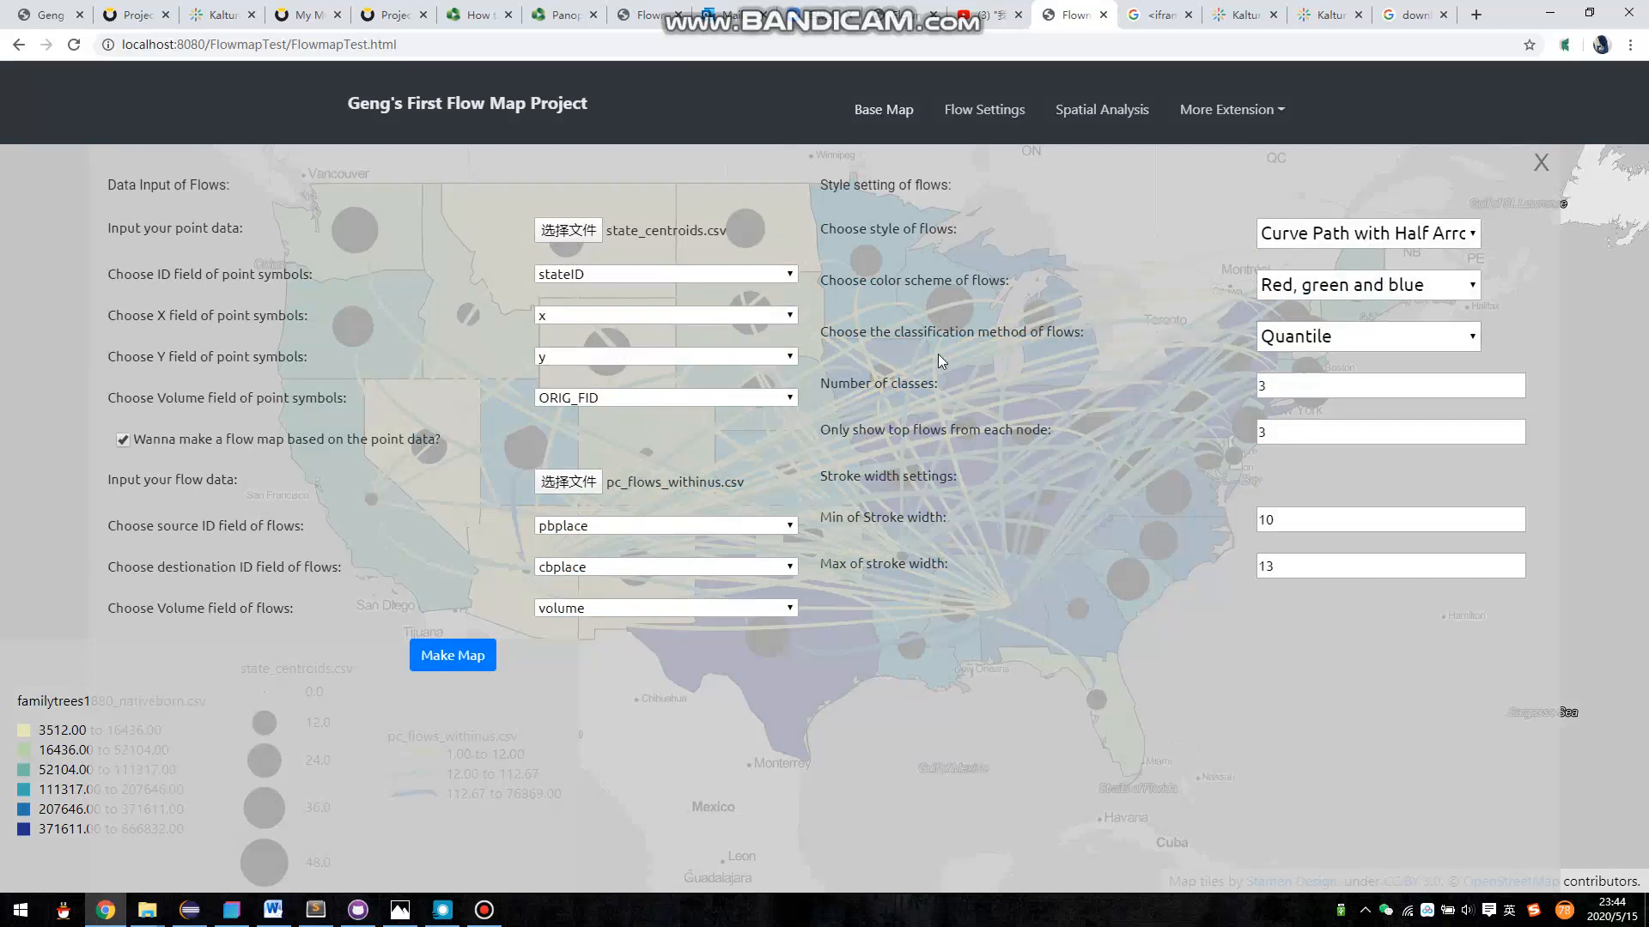
click(1343, 329)
click(1343, 329)
click(890, 107)
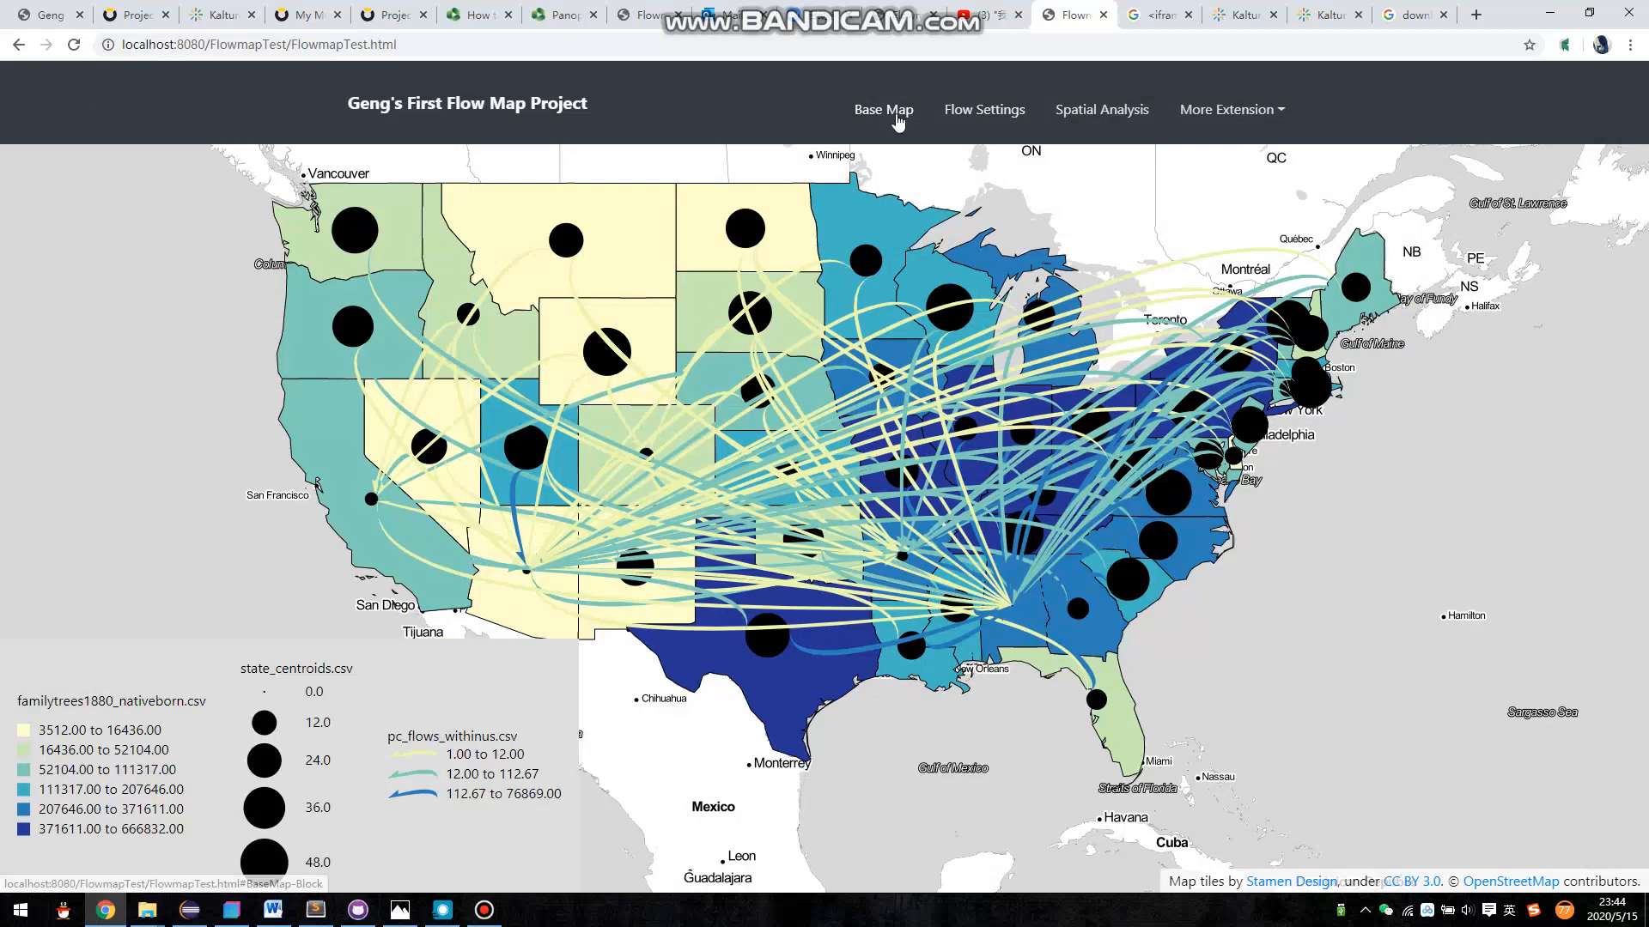
click(893, 114)
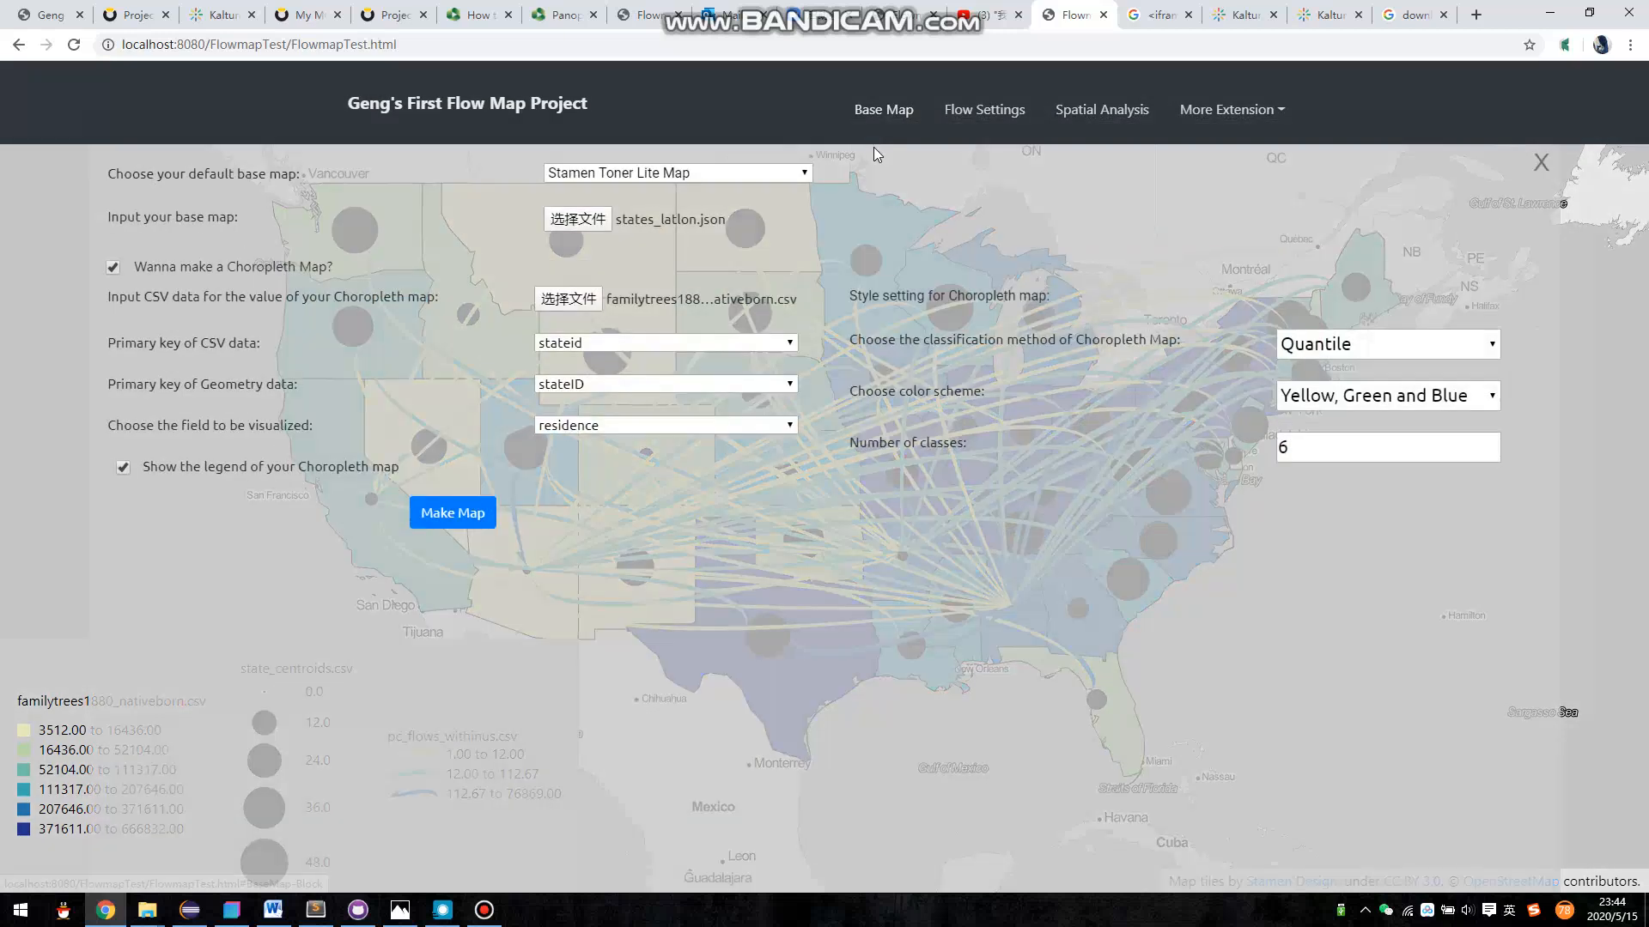
click(2, 627)
drag(655, 590, 749, 600)
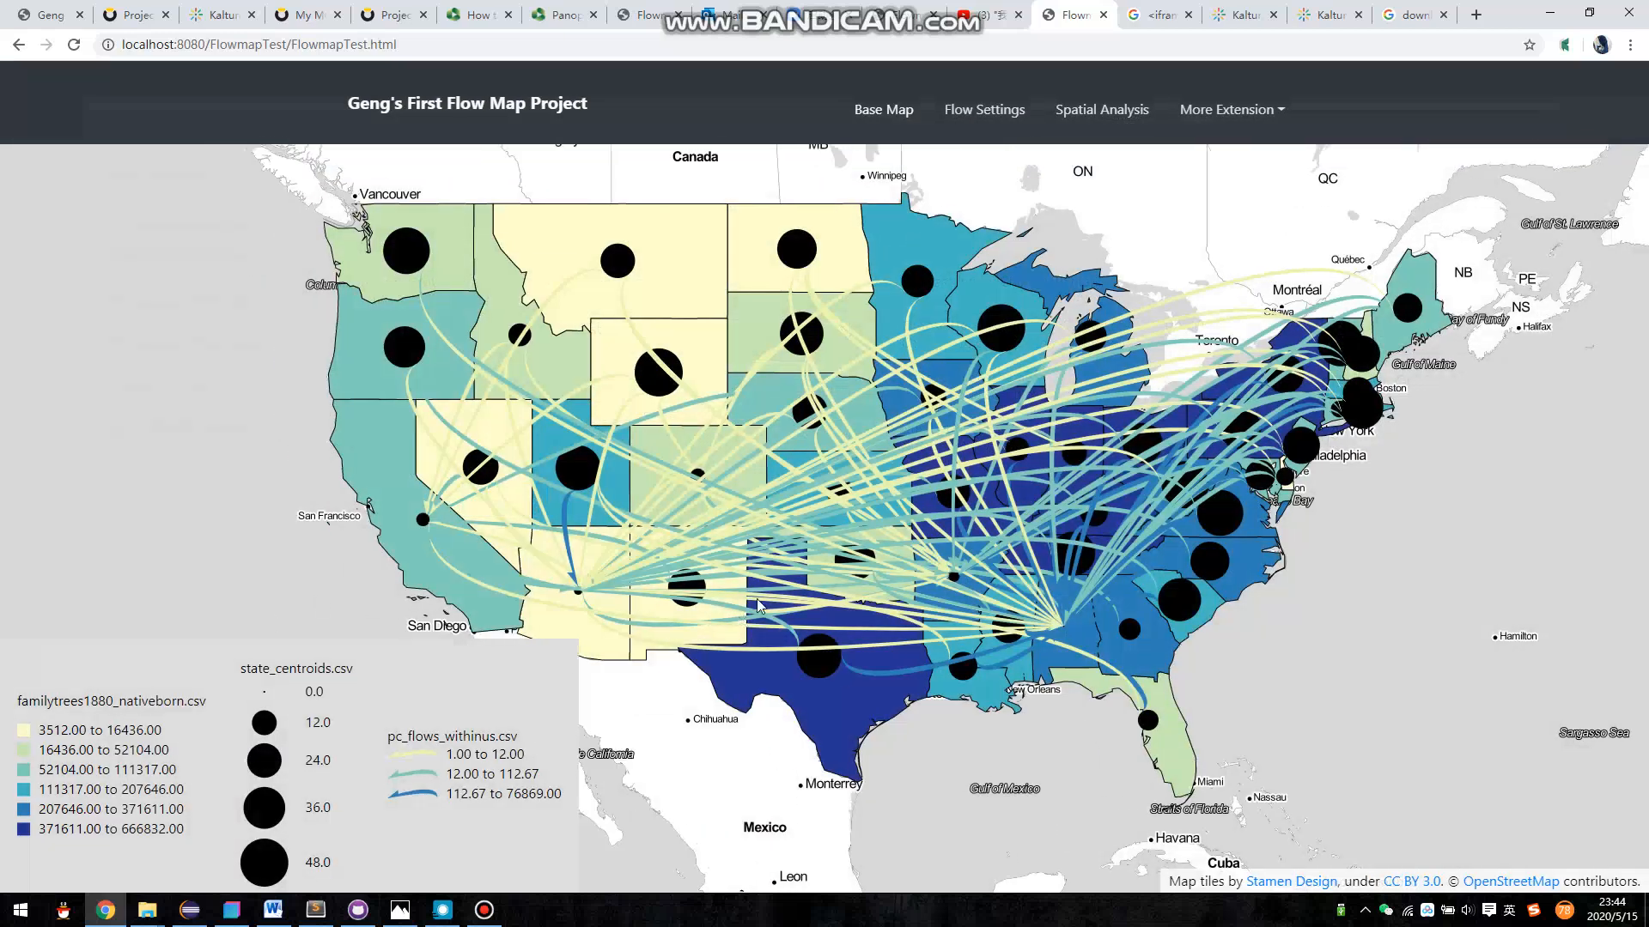
drag(864, 433, 824, 417)
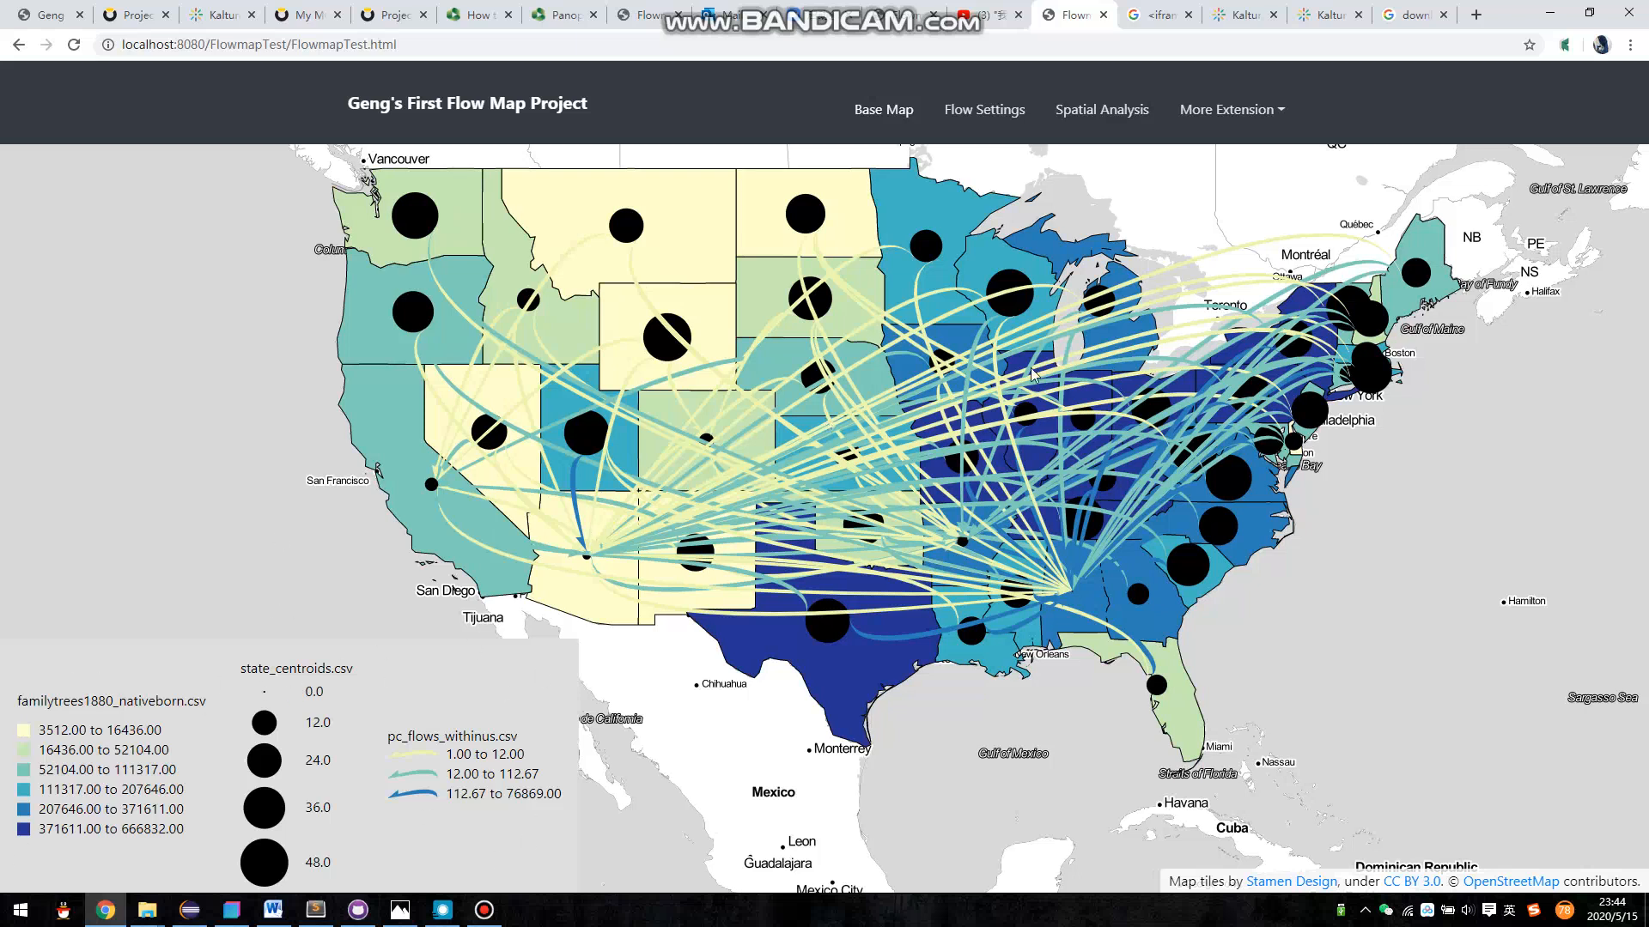
drag(1123, 302, 1155, 298)
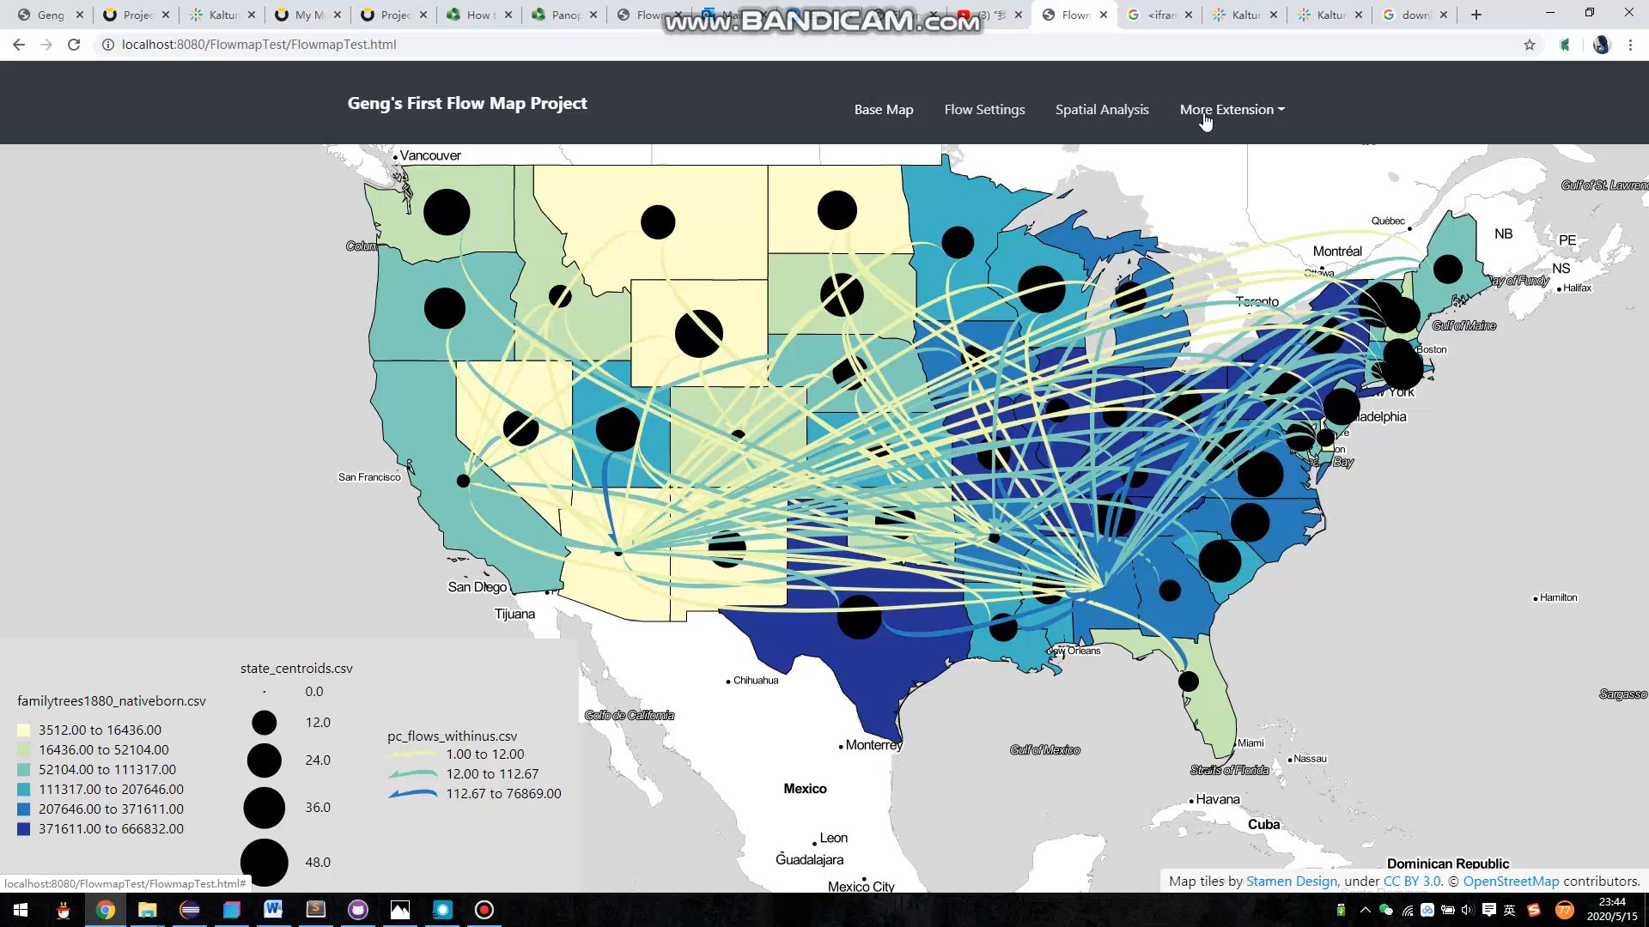
drag(1125, 219, 1107, 260)
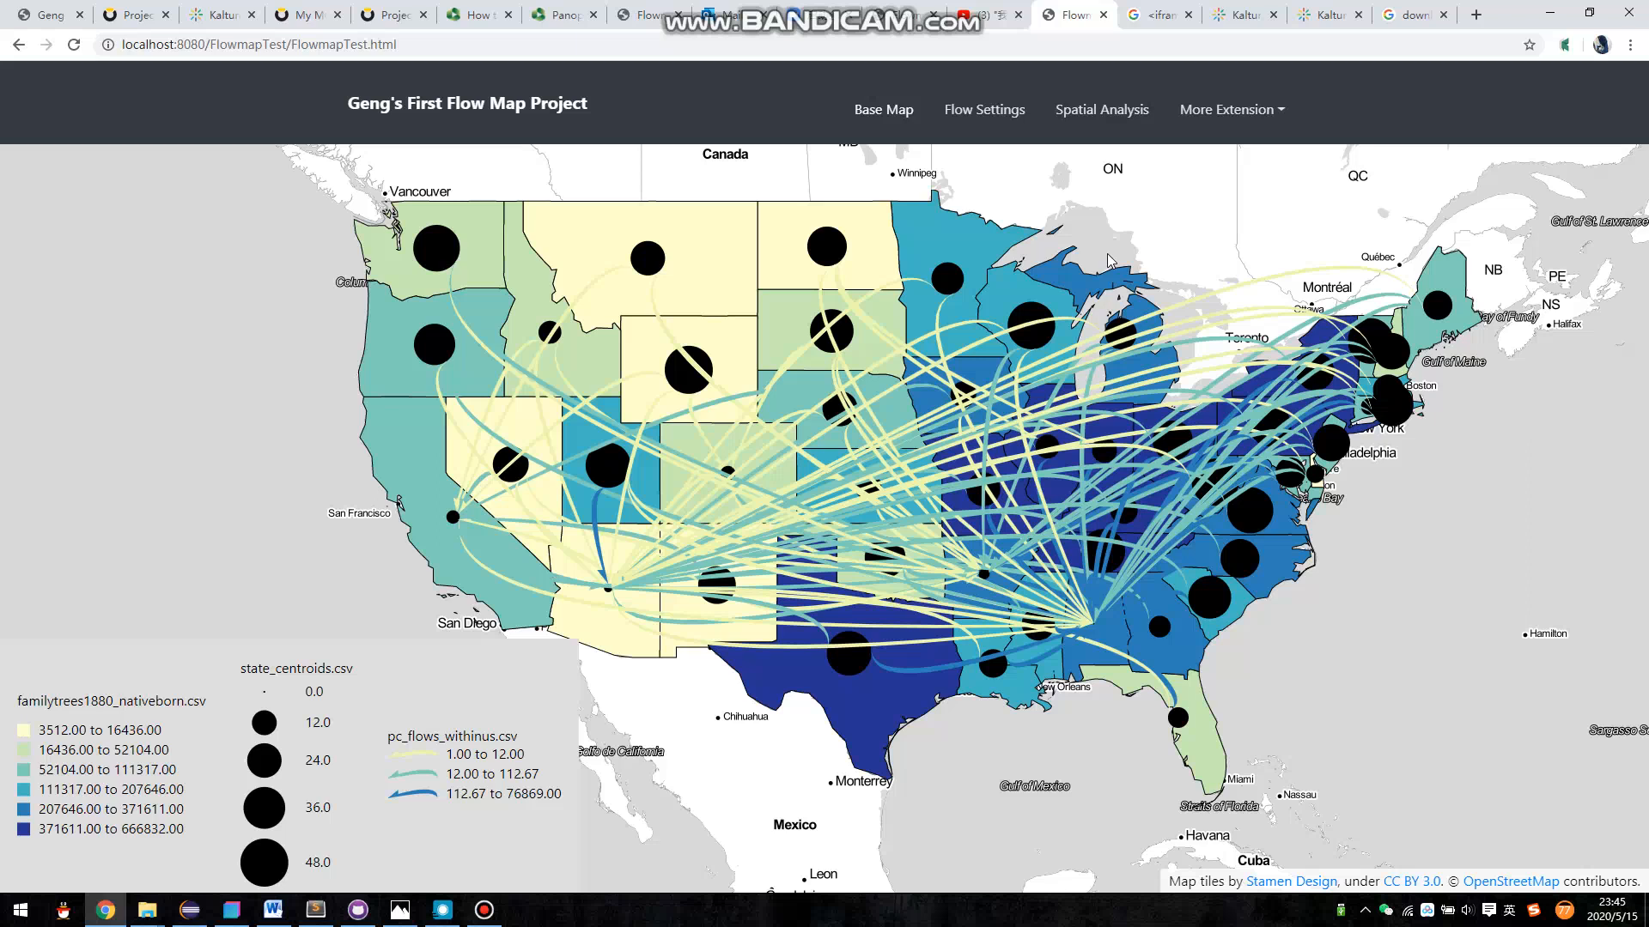
click(483, 912)
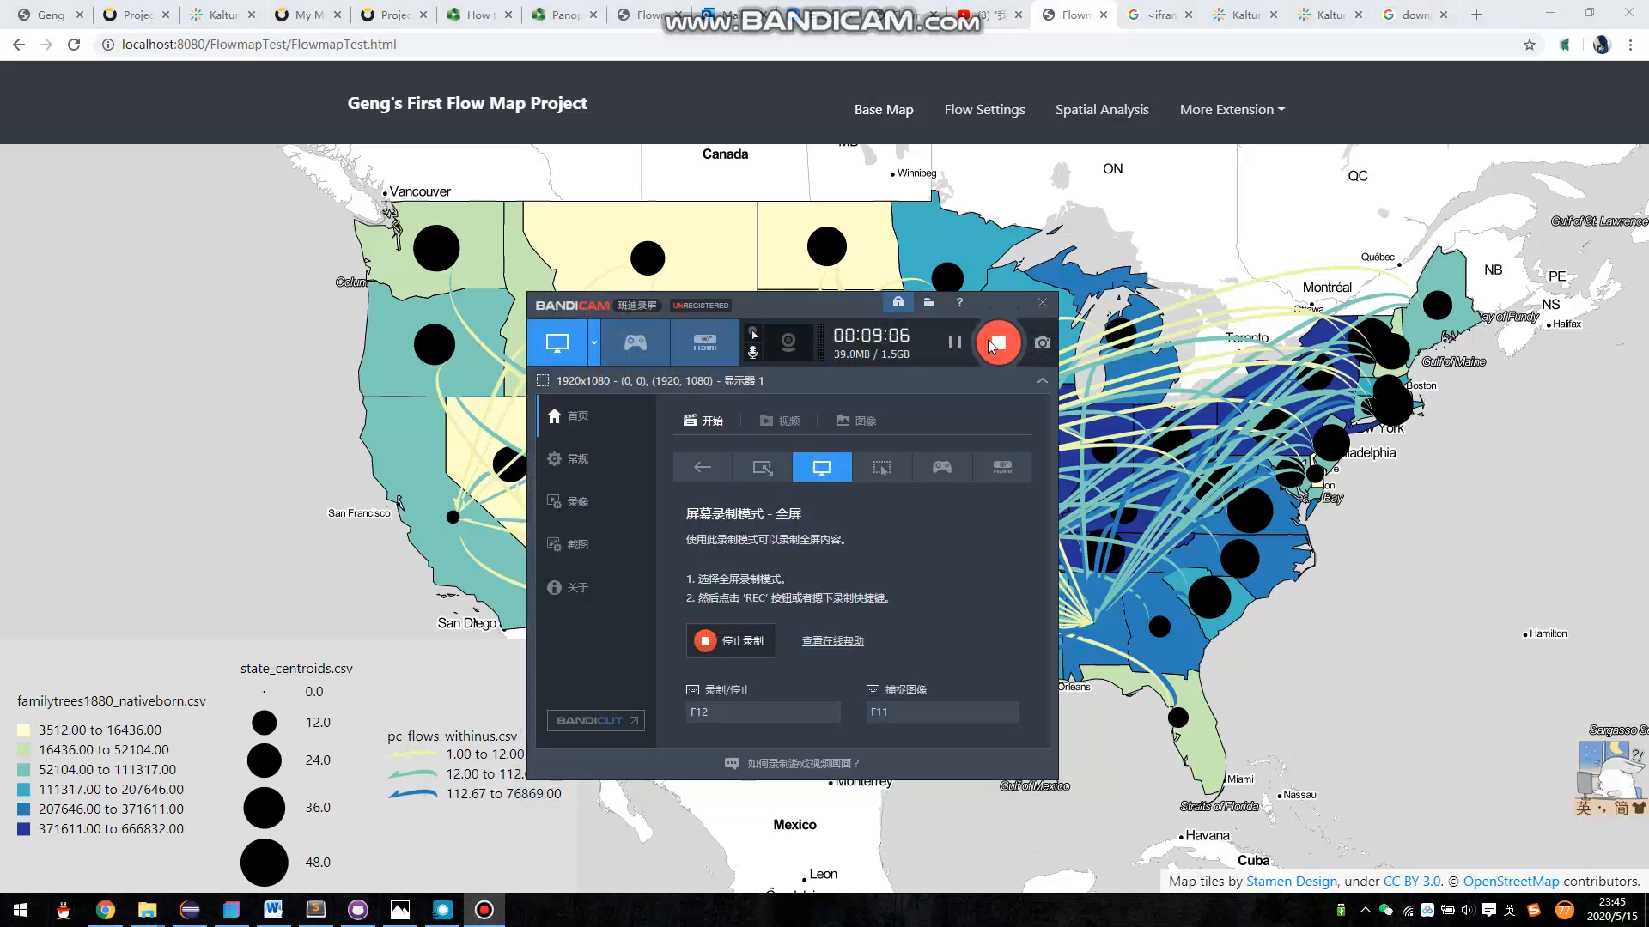